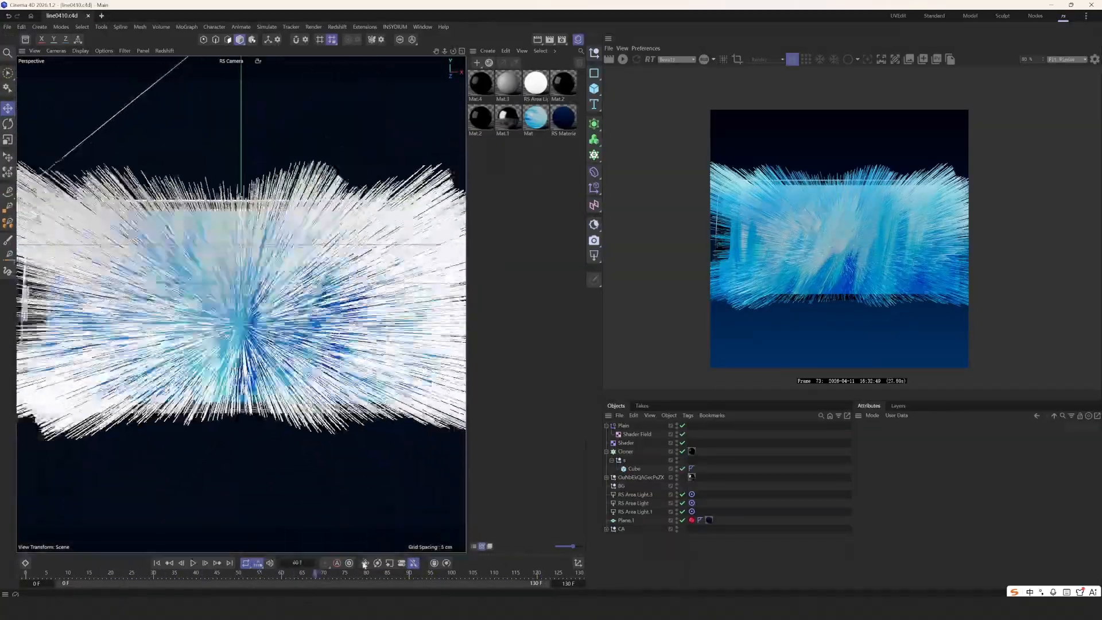
Examine the Cloner, Plain effector and Shader Field settings in the finished scene, toggling the effector and scrubbing through the animation
left_click(626, 452)
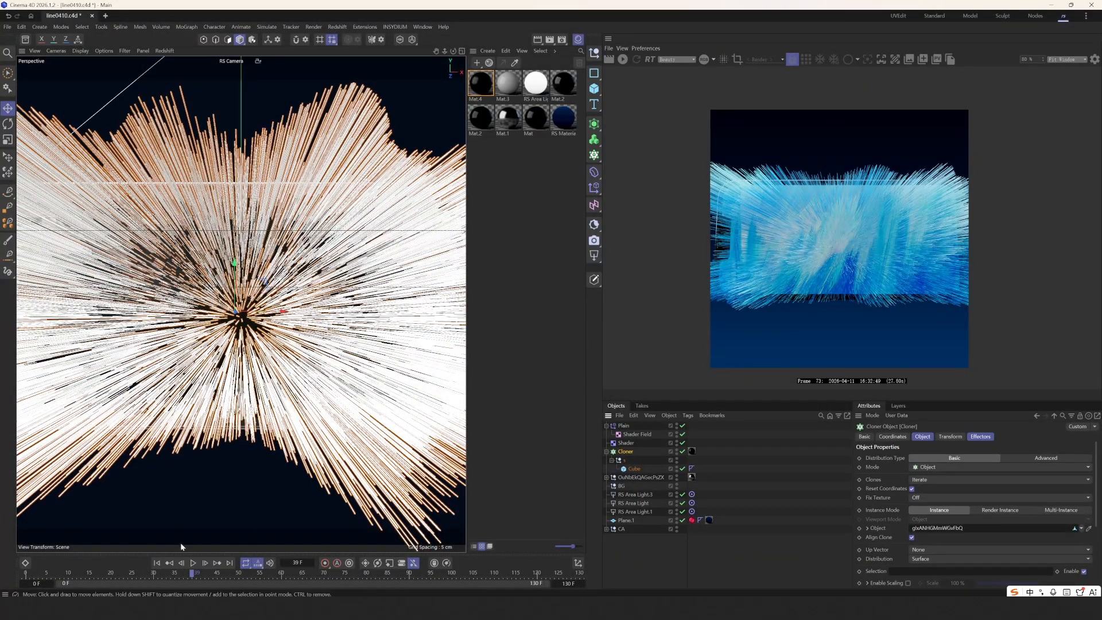
left_click_drag(190, 574, 345, 574)
left_click(651, 426)
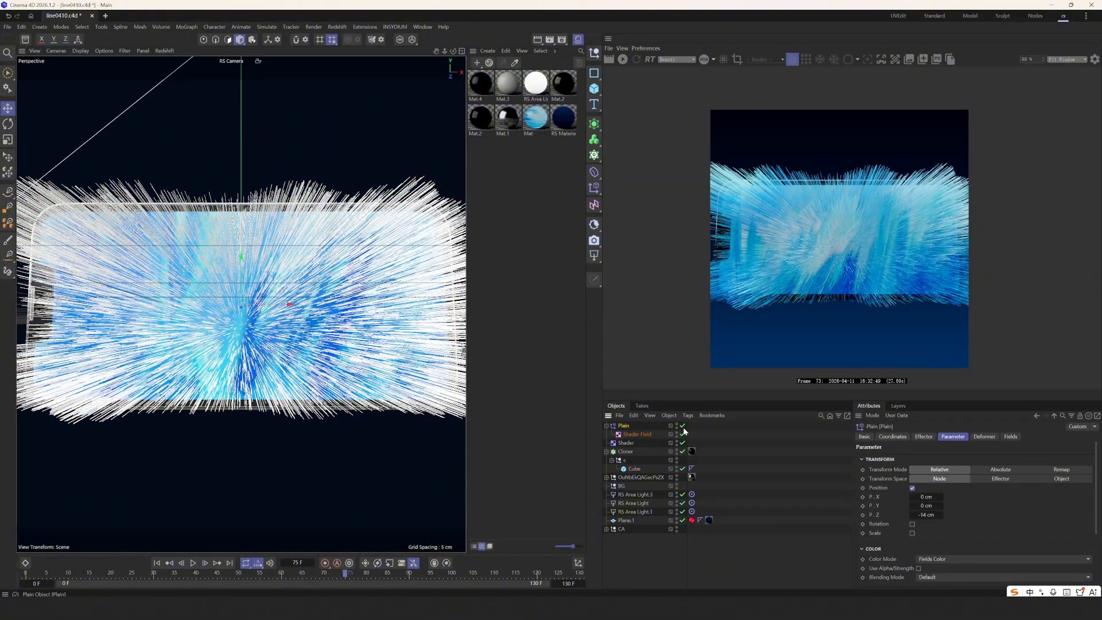
left_click(634, 435)
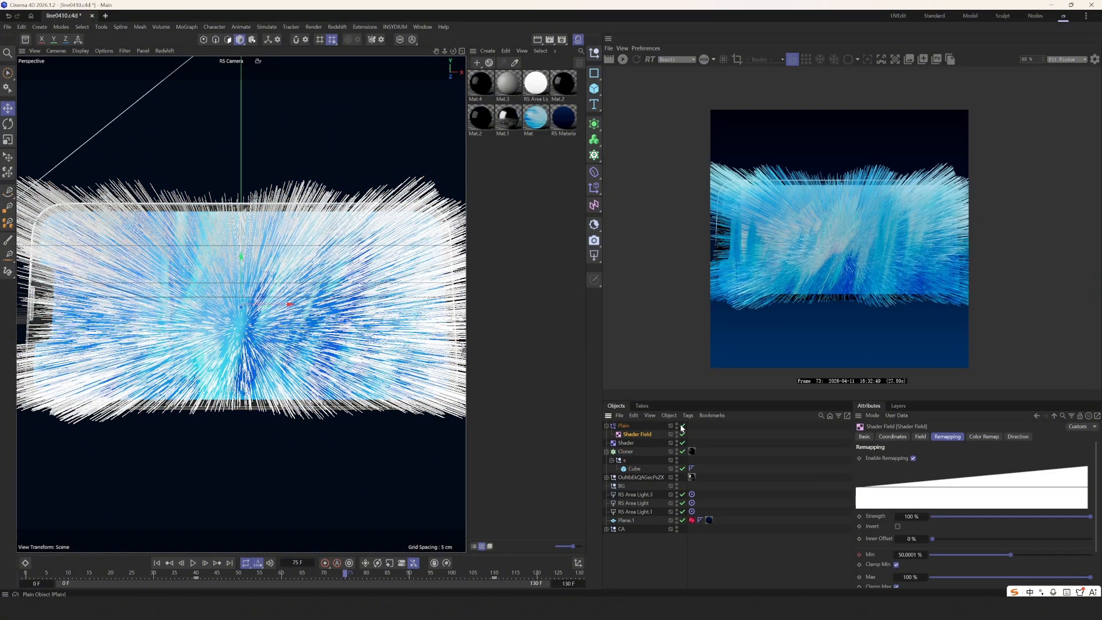
left_click(682, 426)
left_click(681, 426)
left_click_drag(30, 574, 443, 574)
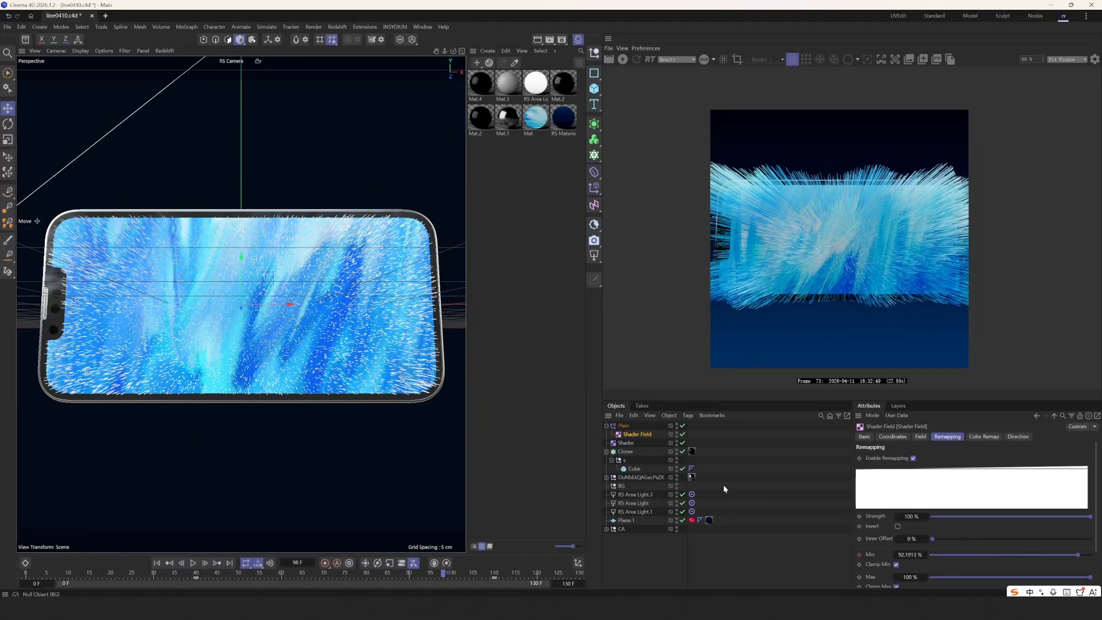
Copy the phone model's null into a new project without converting its texture paths to absolute paths
left_click(638, 477)
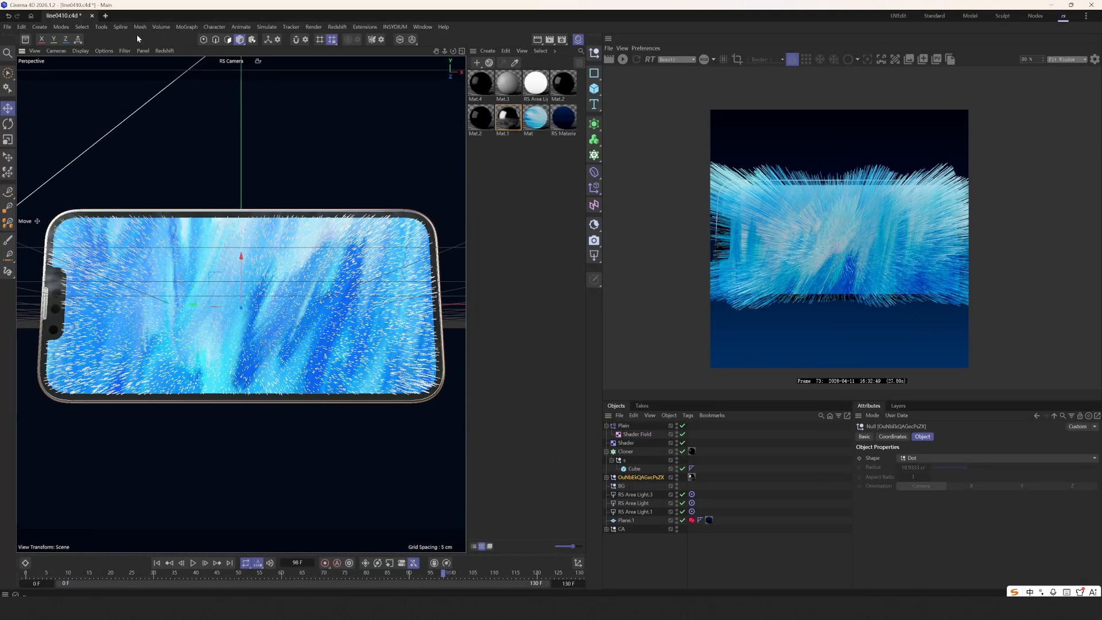
left_click(105, 16)
key("ctrl+v")
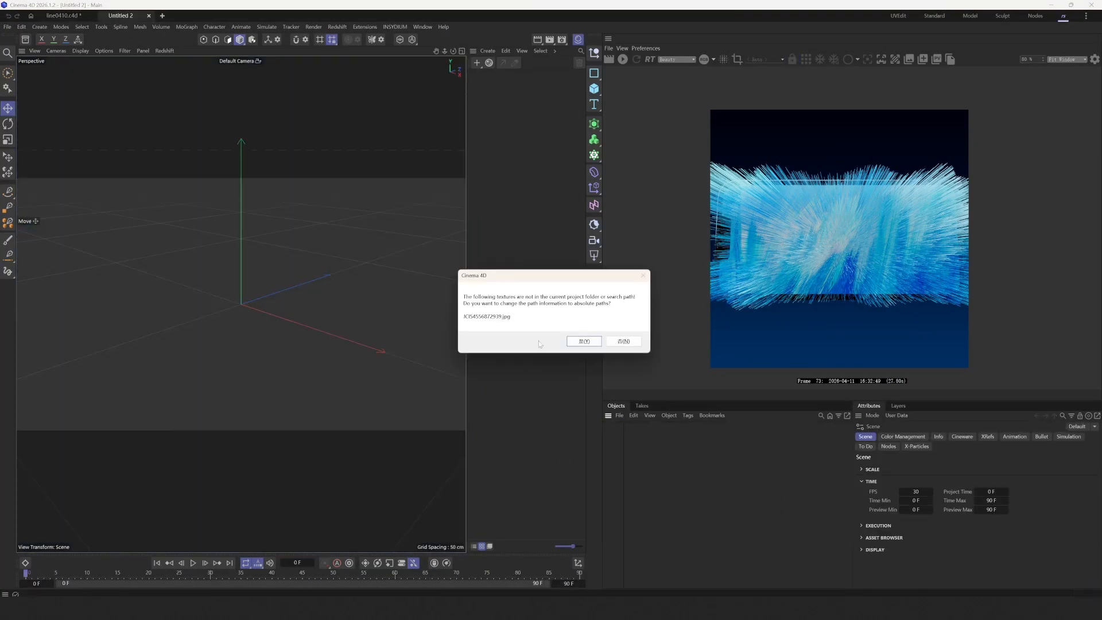
left_click(628, 343)
Select the phone's screen polygon object and move it out of the nested hierarchy to the top level of the object list
type("sS")
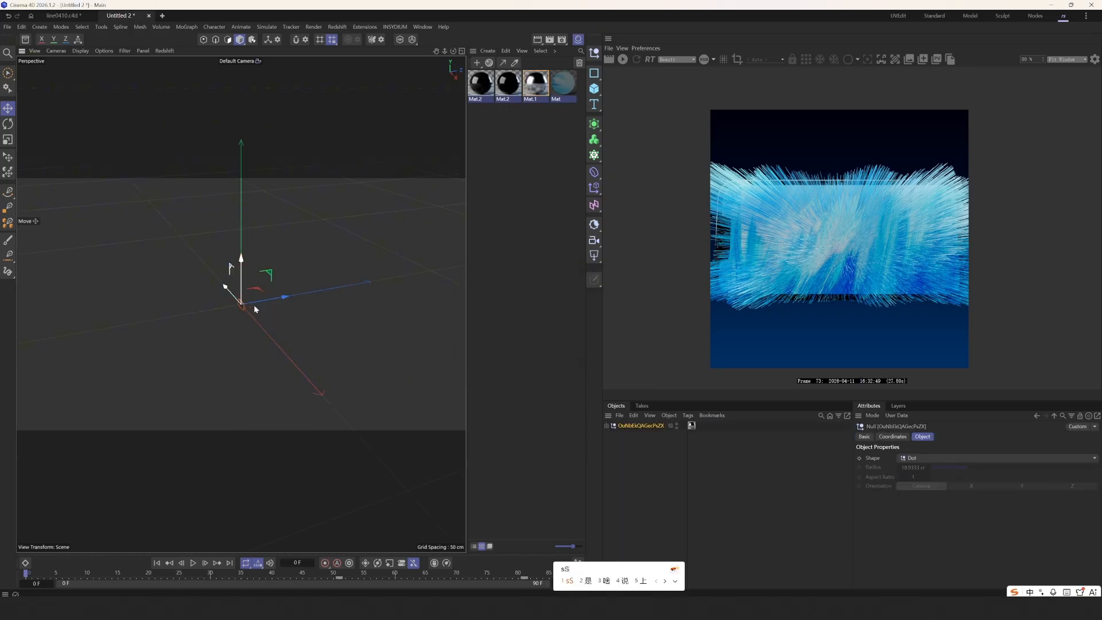
key("shift")
key("s")
left_click_drag(253, 305, 277, 301, "alt")
right_click_drag(277, 301, 221, 301, "alt")
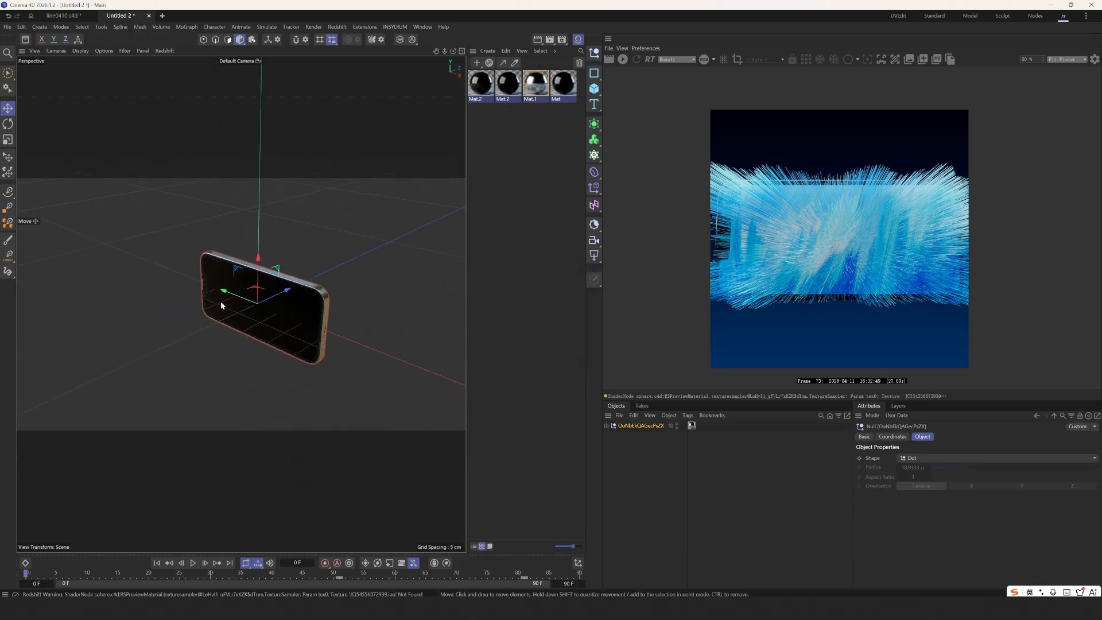
left_click(221, 300)
left_click_drag(220, 301, 267, 297, "alt")
key("s")
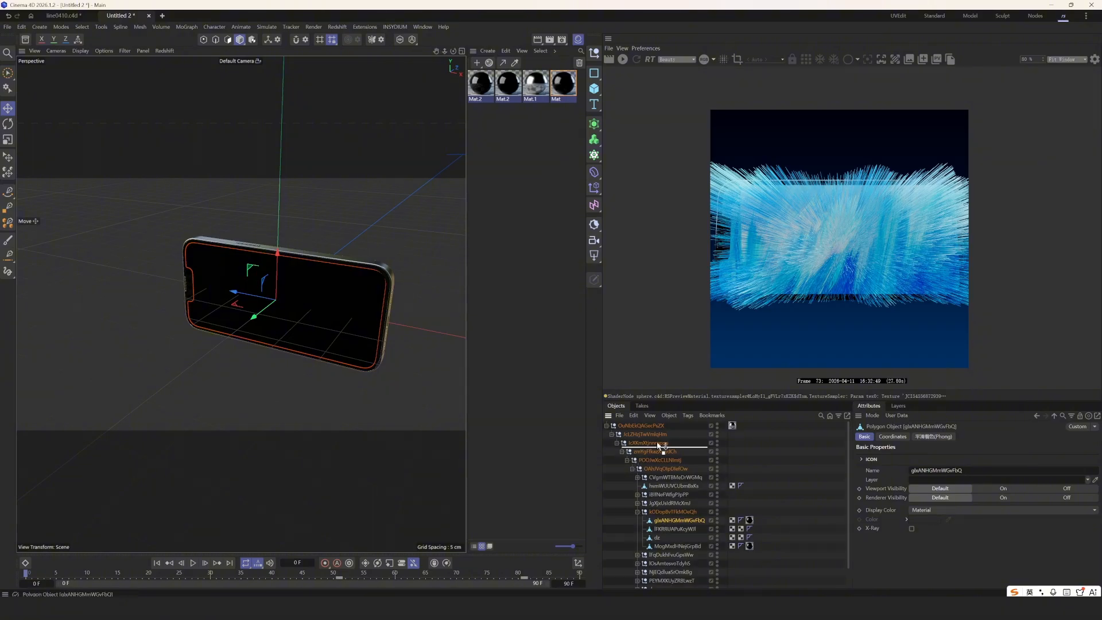
left_click_drag(657, 443, 623, 423)
left_click(607, 434)
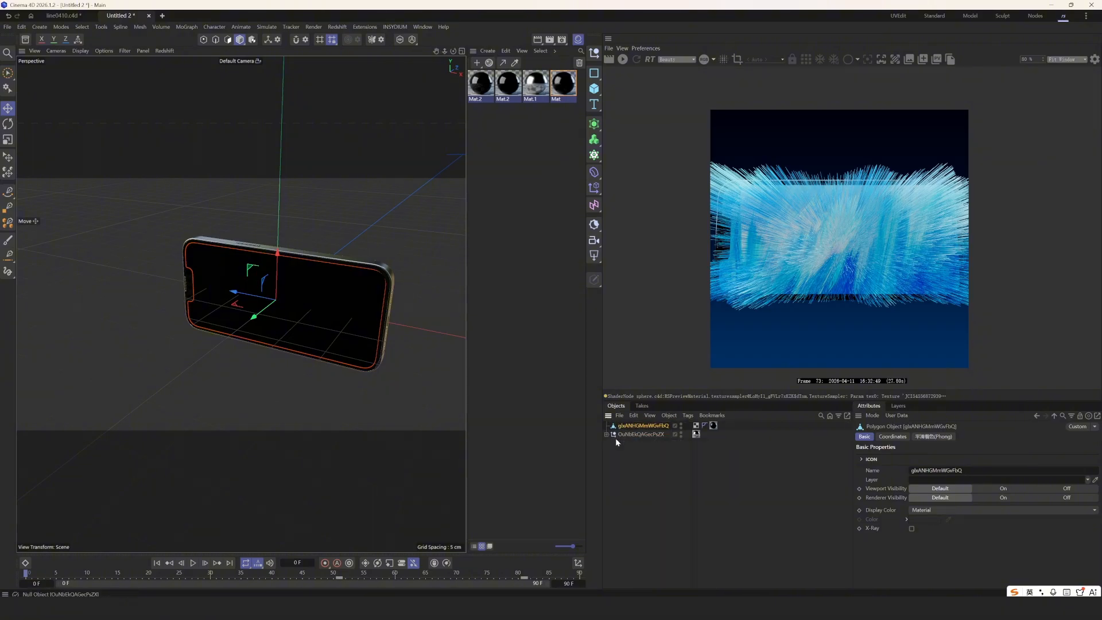
Hide the remaining phone model in both viewport and render, leaving only the separated screen object shown
left_click(636, 457)
left_click(681, 433, "alt")
left_click(681, 434, "alt")
left_click_drag(295, 280, 310, 268, "alt")
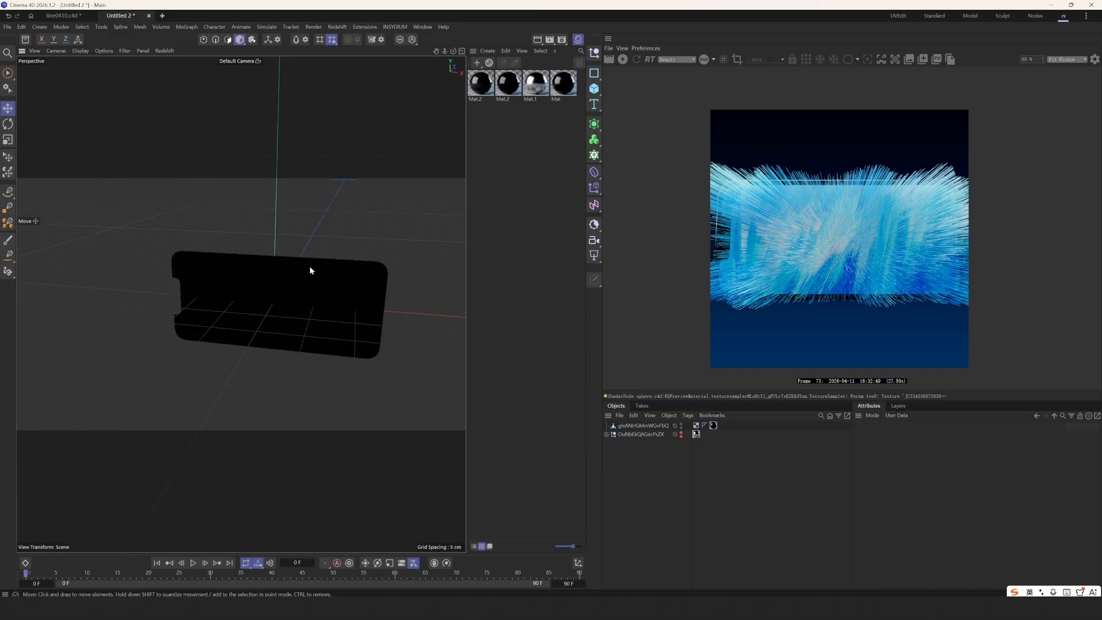
Add a cube and set its X and Z sizes to 1 cm, keeping the Y size at 200 cm
left_click_drag(595, 90, 627, 104)
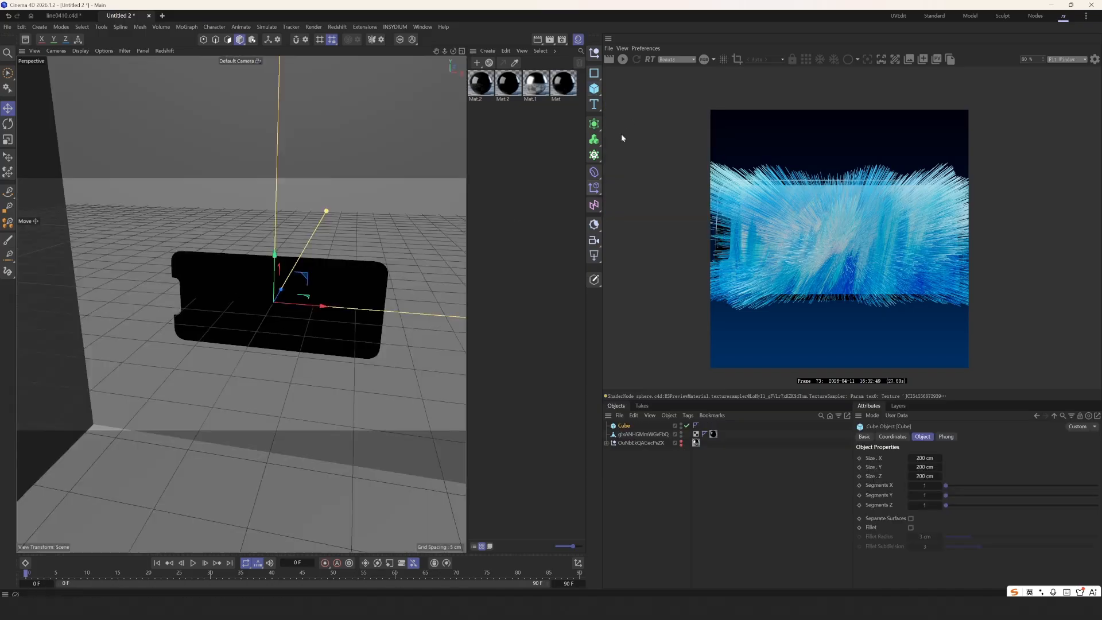
right_click_drag(244, 346, 162, 403, "alt")
left_click_drag(309, 290, 225, 293, "alt")
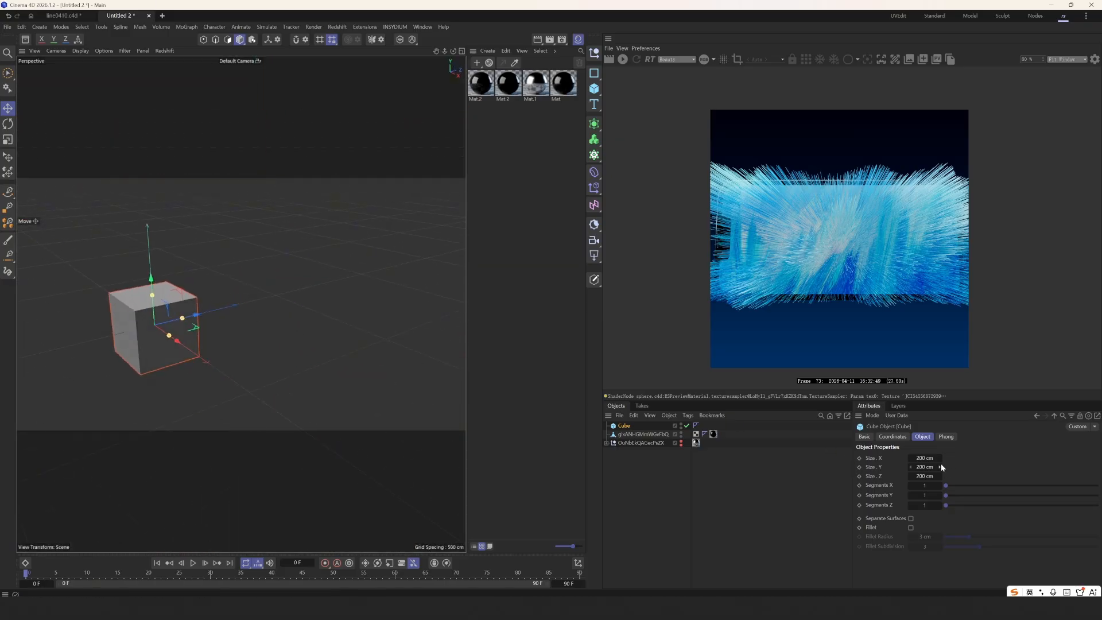
double_click(920, 468)
type("1")
key("Return")
mouse_move(208, 344)
right_mouse_down("alt")
mouse_move(230, 334)
mouse_move(208, 335)
right_mouse_up("alt")
key("ctrl+z")
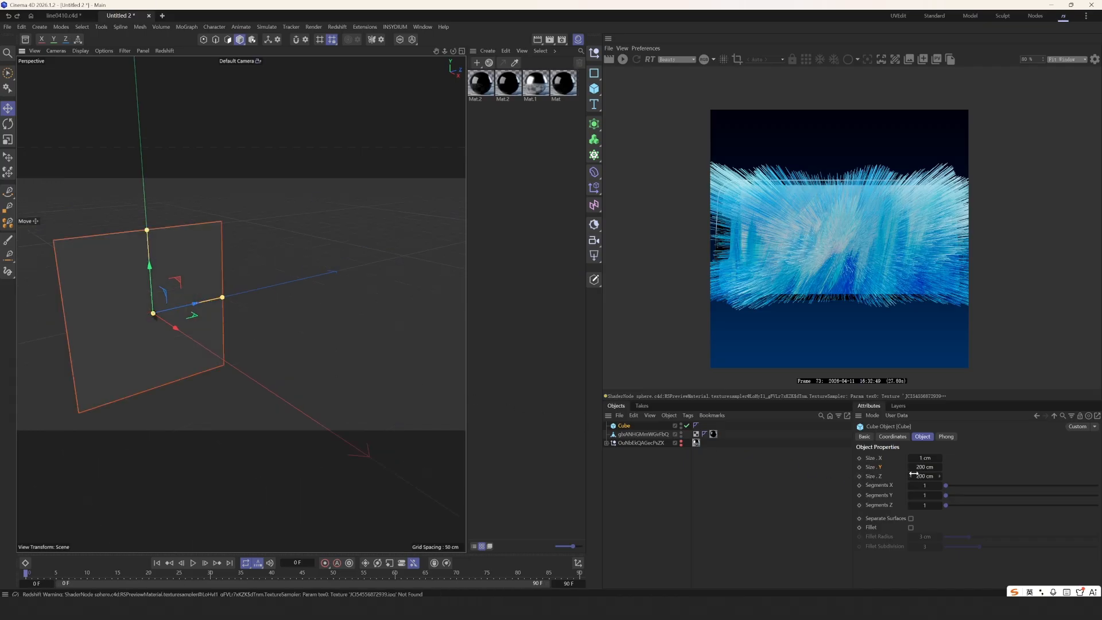
type("1")
key("Return")
scroll(163, 315, "up", 3)
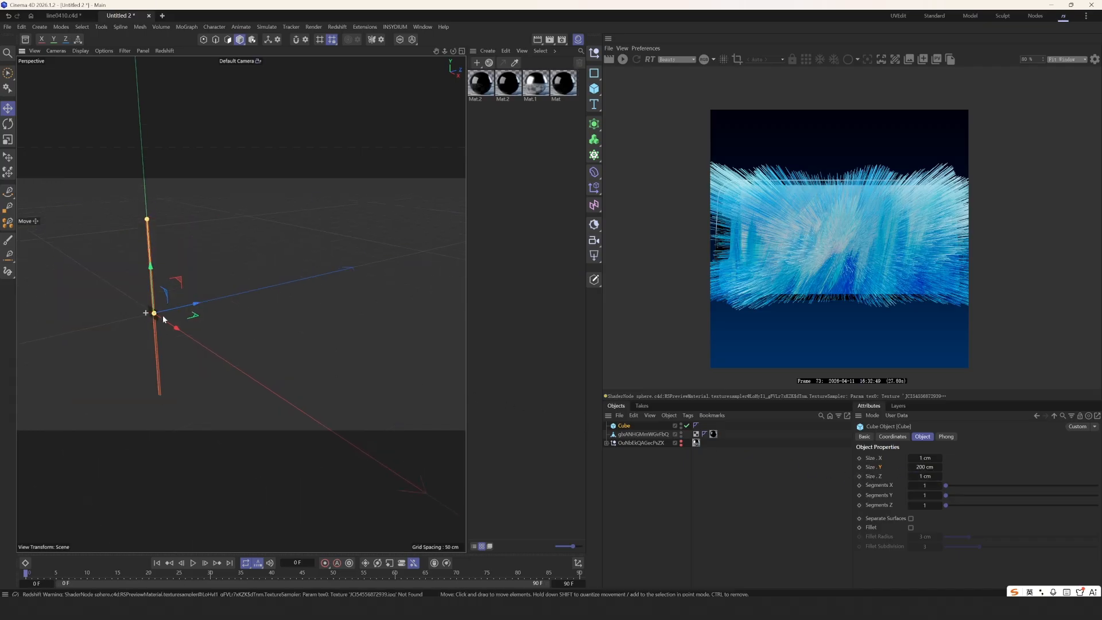
Place the cube under a Cloner in Object mode that uses the phone screen polygon as its distribution object
scroll(168, 315, "up", 2)
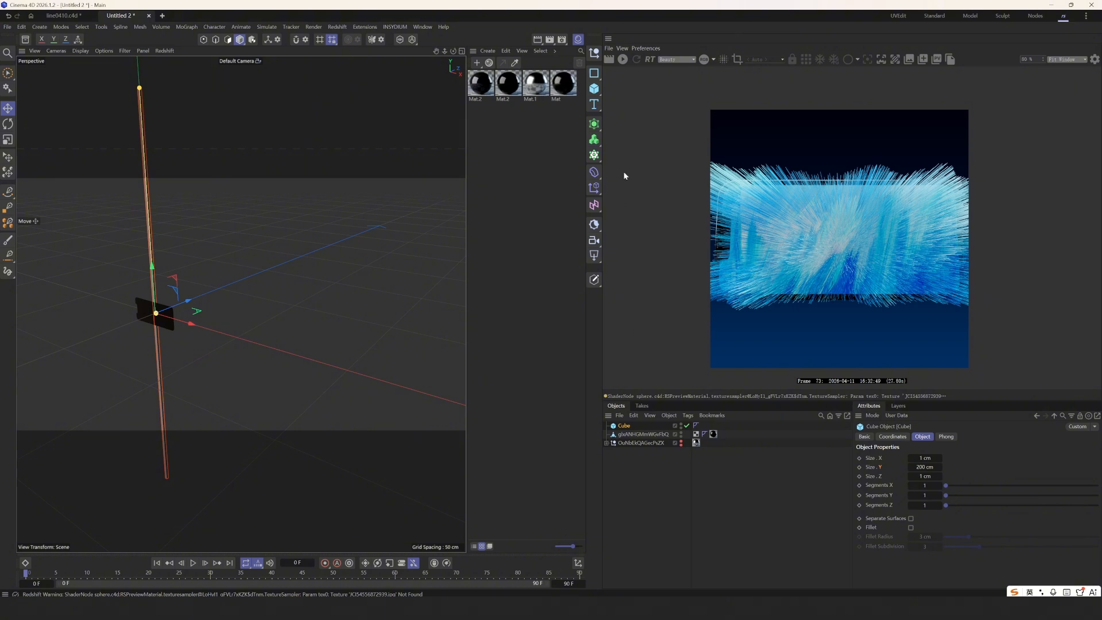
left_click(595, 155, "alt")
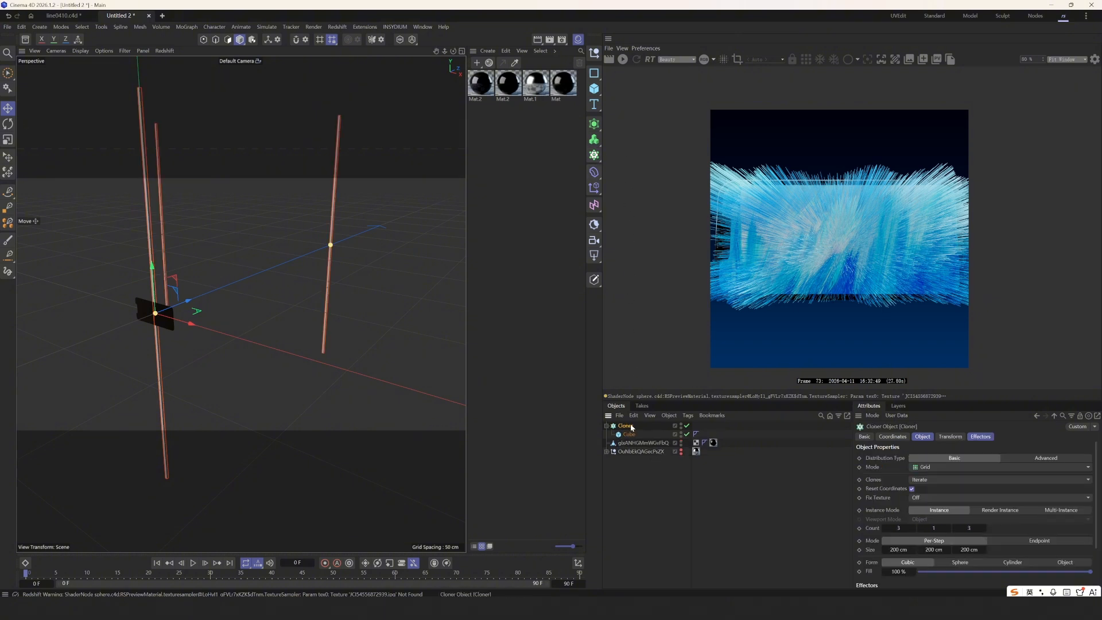
left_click(922, 467)
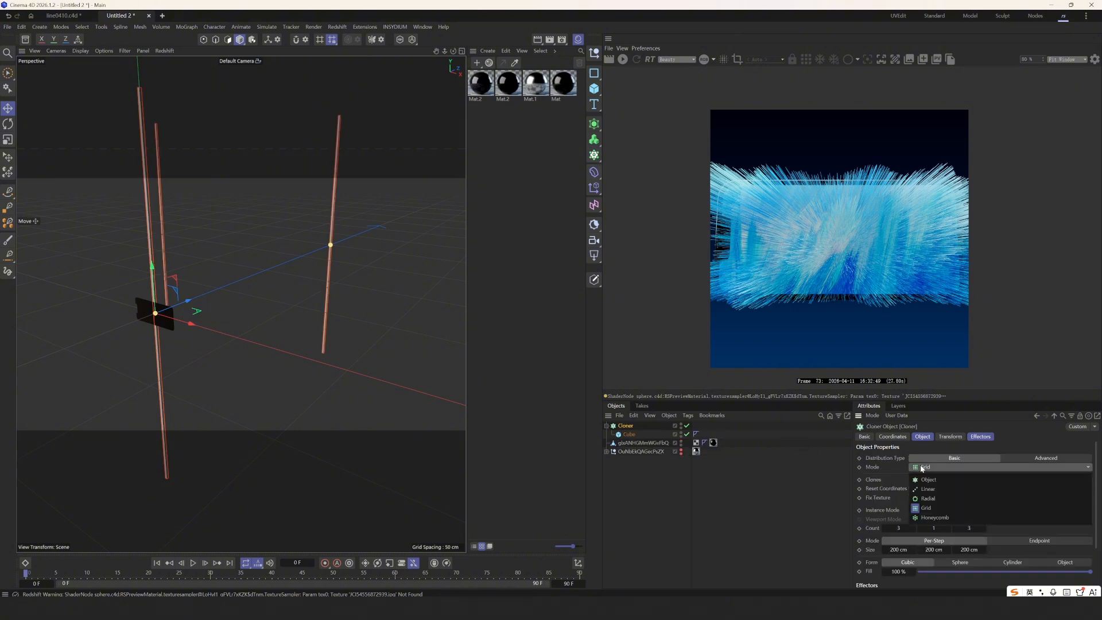
left_click(918, 480)
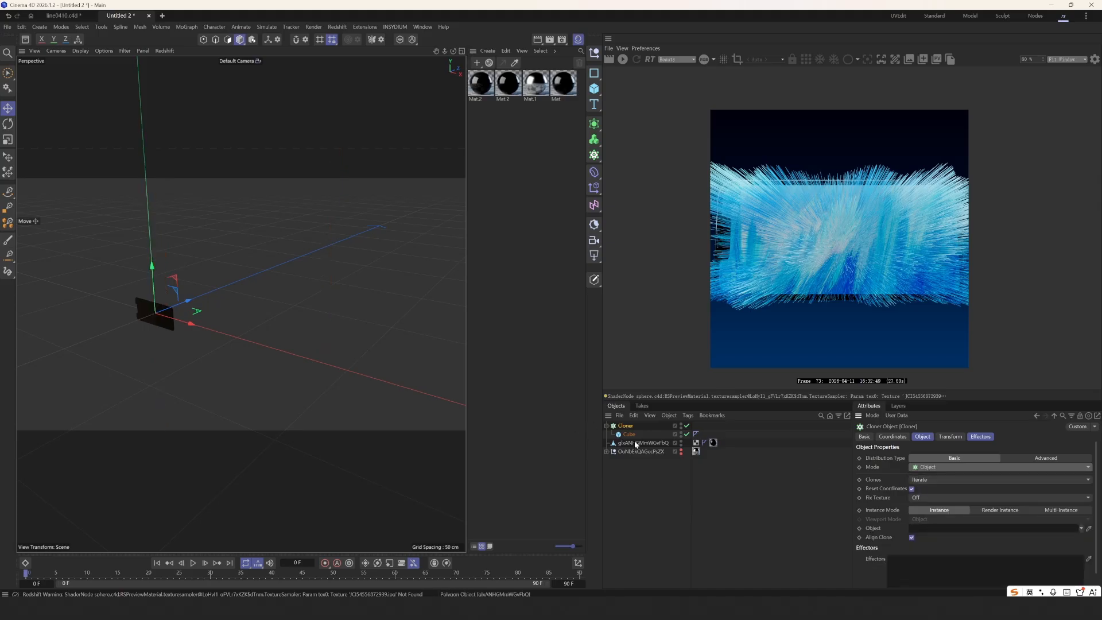
left_click_drag(641, 443, 928, 532)
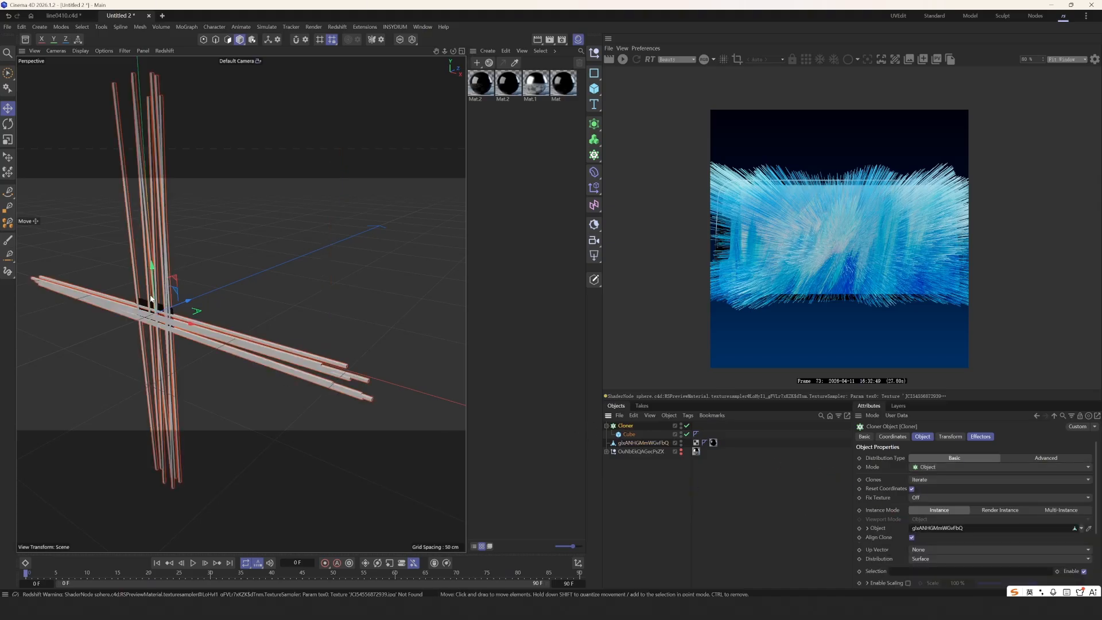
Raise the Cloner's surface distribution count to 39
scroll(235, 316, "up", 4)
scroll(232, 322, "up", 2)
left_click_drag(232, 322, 276, 320, "alt")
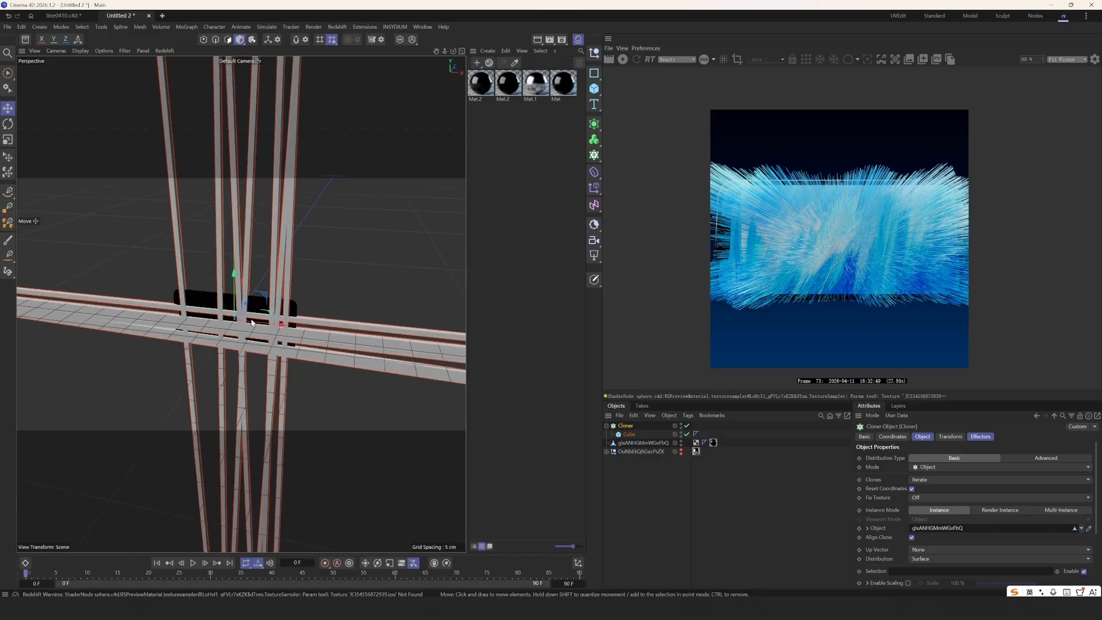
scroll(270, 320, "up", 2)
middle_click_drag(270, 321, 322, 321, "alt")
scroll(890, 529, "down", 2)
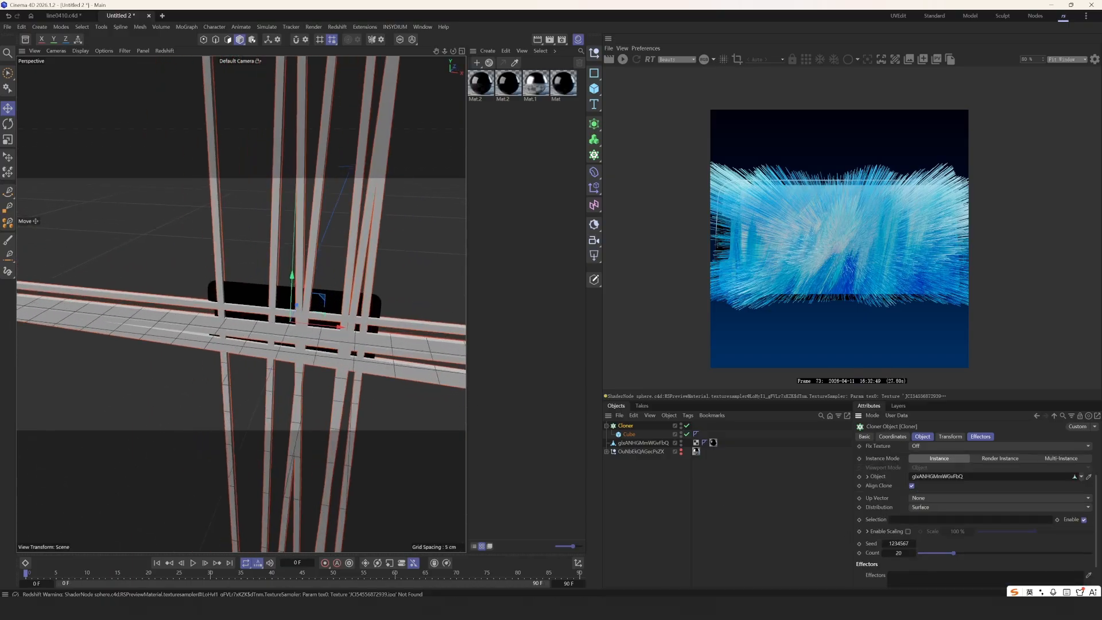
left_click_drag(956, 555, 988, 555)
left_click_drag(263, 336, 301, 330, "alt")
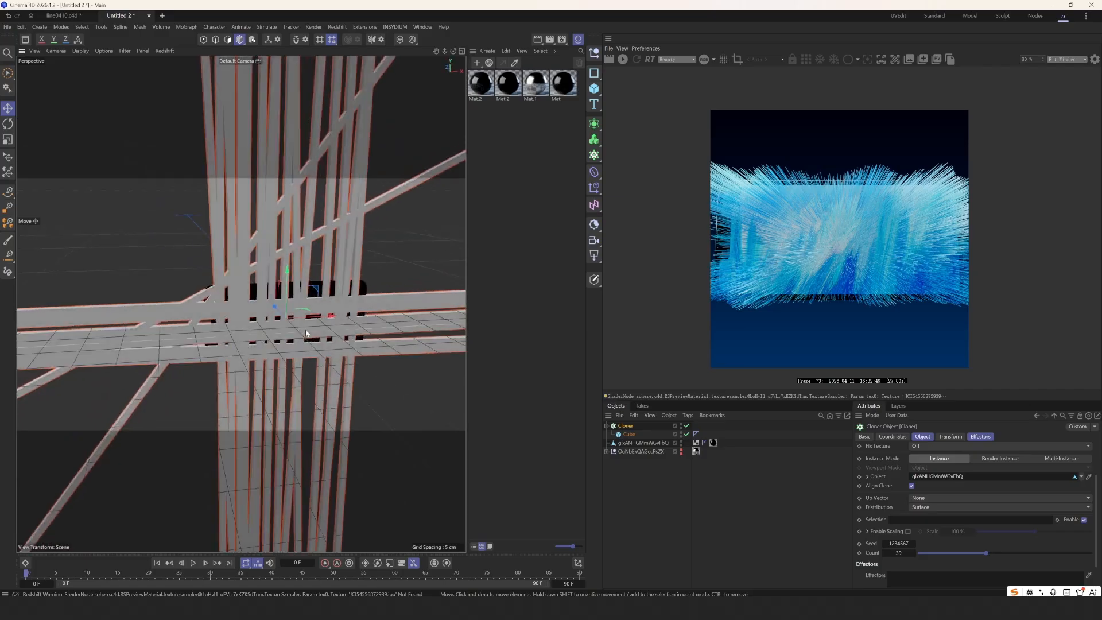
Set the cube's Y size to 1 cm and its Z size to 98 cm so the clones extend along Z
left_click(629, 437)
double_click(935, 465)
type("1")
key("Return")
left_click_drag(941, 476, 997, 476)
double_click(923, 475)
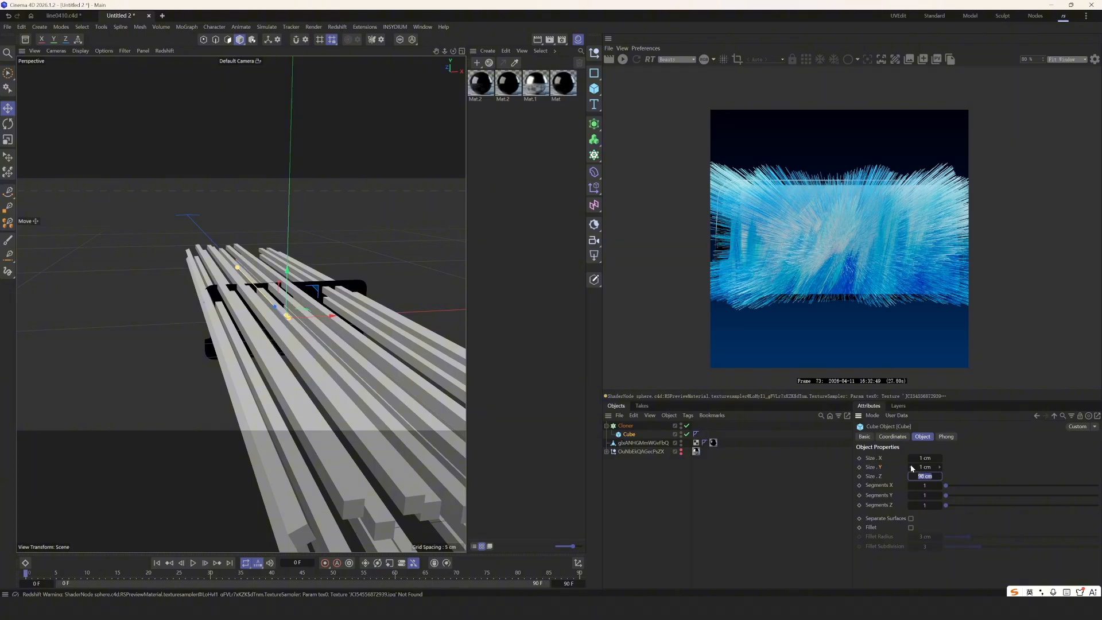
Shorten the cloned cube's Z size to 16 cm
left_click(757, 490)
scroll(343, 405, "down", 5)
left_click_drag(253, 367, 286, 363, "alt")
left_click(285, 362)
left_click(629, 435)
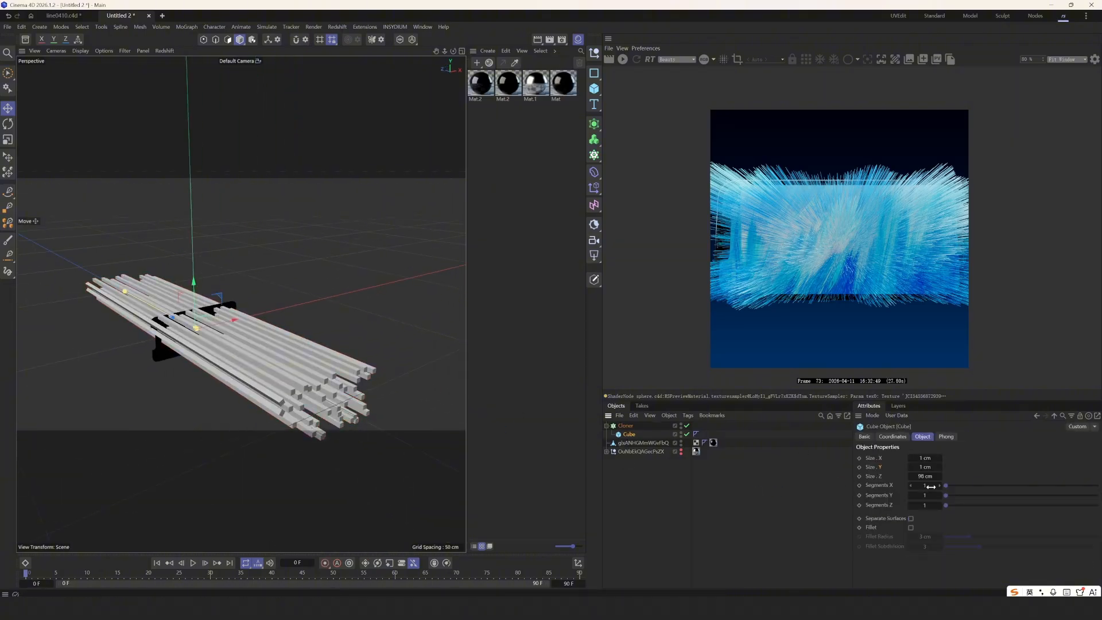
mouse_move(925, 476)
left_mouse_down()
mouse_move(888, 476)
mouse_move(921, 476)
left_mouse_up()
Thin the cloned cube into a fine strand by setting its Y and X sizes to 0.1 cm
scroll(211, 330, "up", 3)
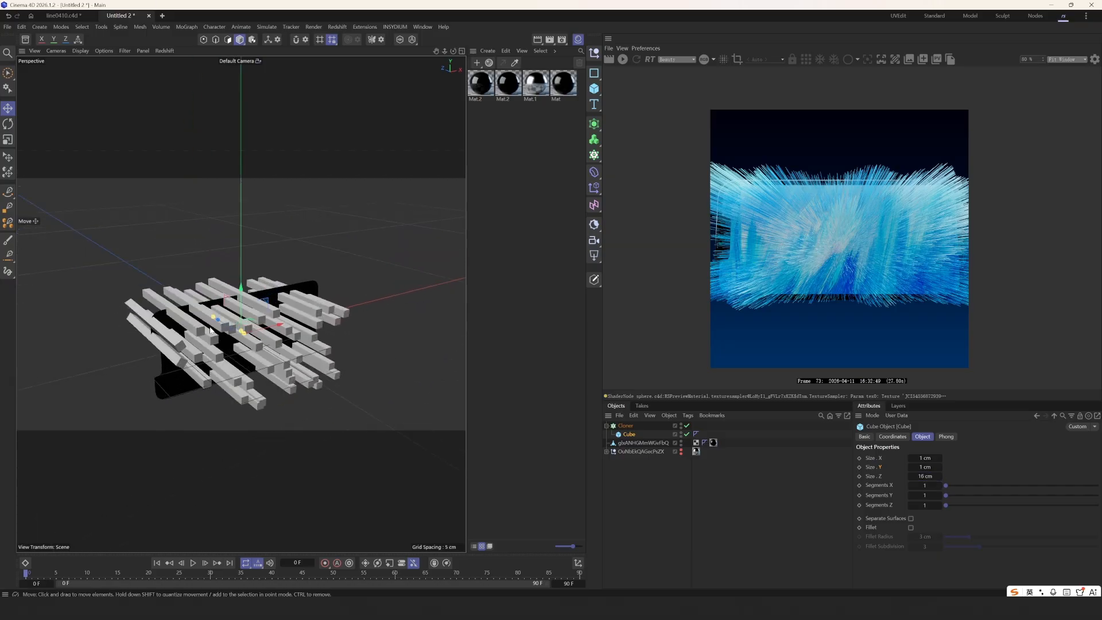
scroll(211, 330, "up", 3)
left_click(928, 468)
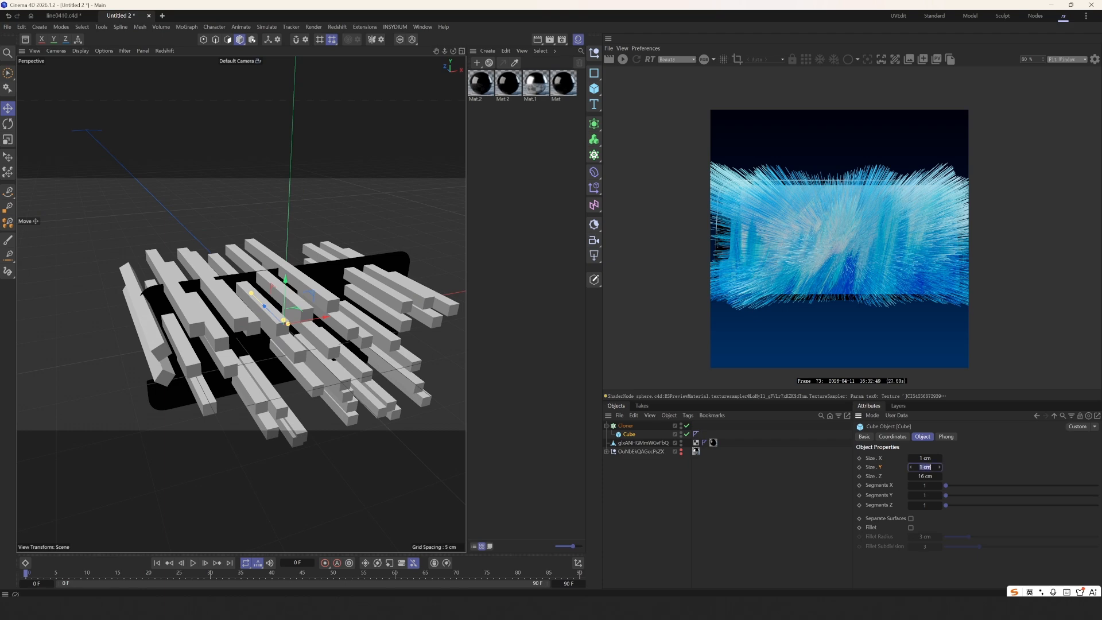
type("0.1")
key("Return")
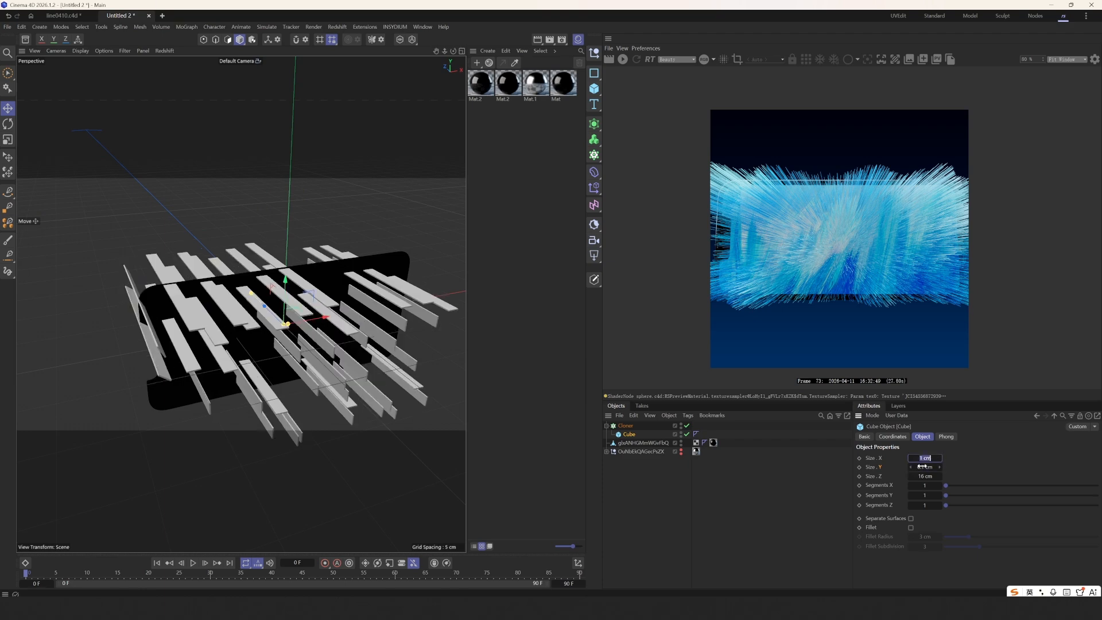
left_click(922, 459)
key("Return")
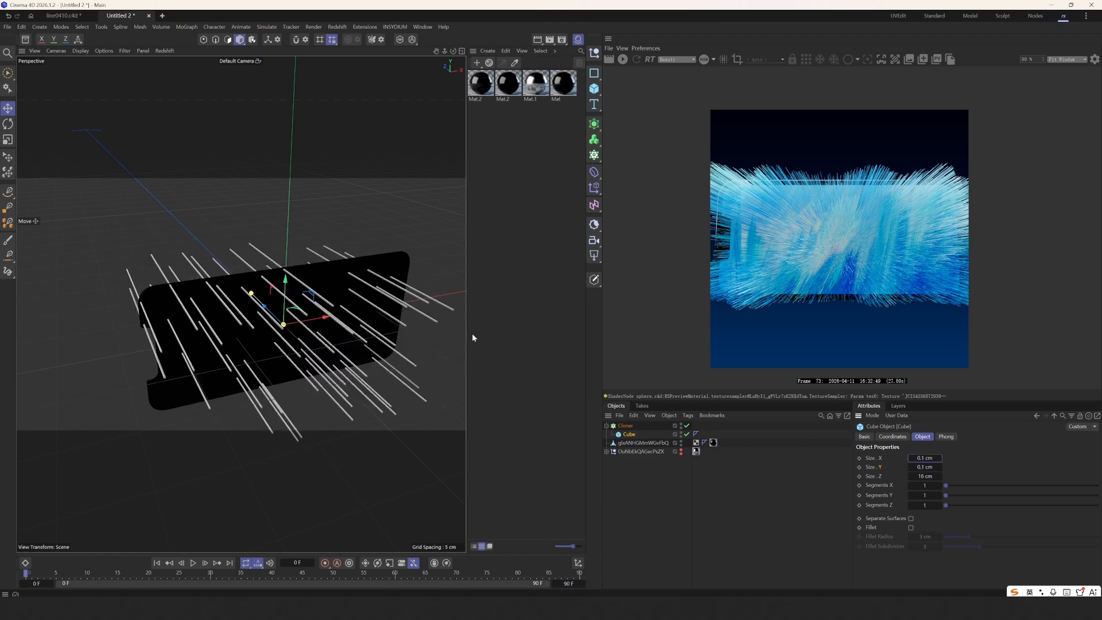
Group the cube under a new null inside the Cloner and rename the null to p
scroll(187, 305, "up", 5)
left_click_drag(192, 312, 214, 313, "alt")
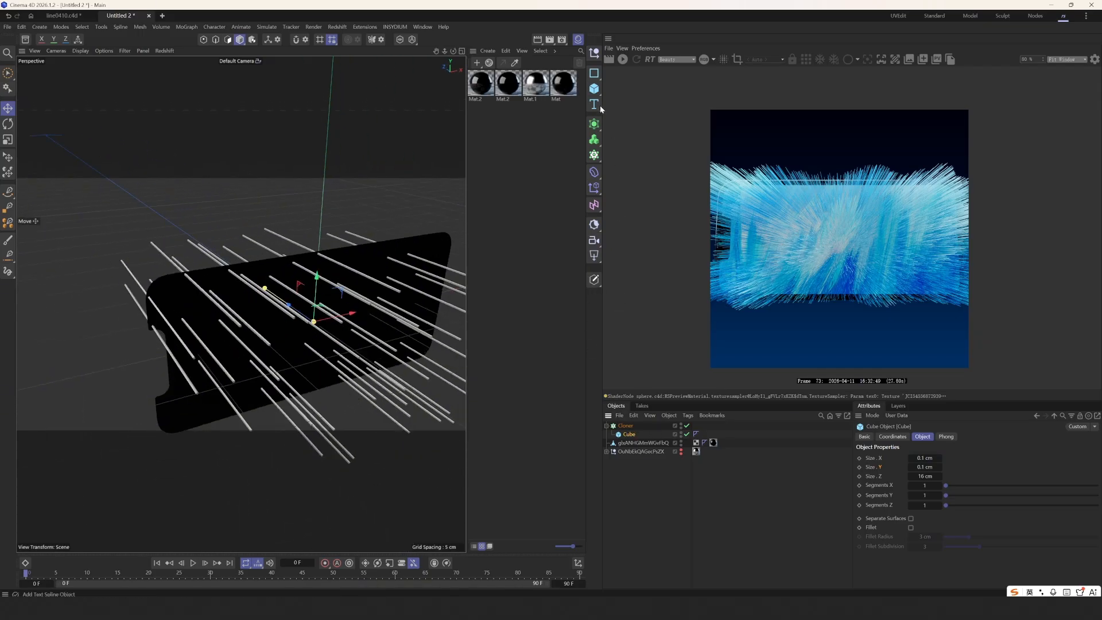
left_click(595, 53, "alt")
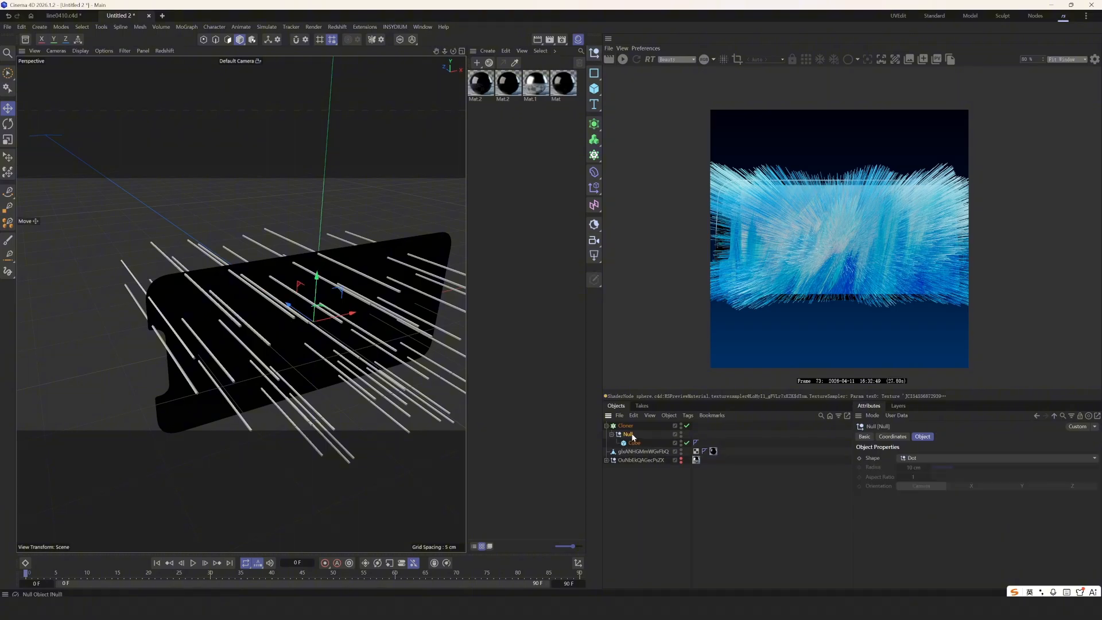
left_click_drag(368, 431, 524, 455, "alt")
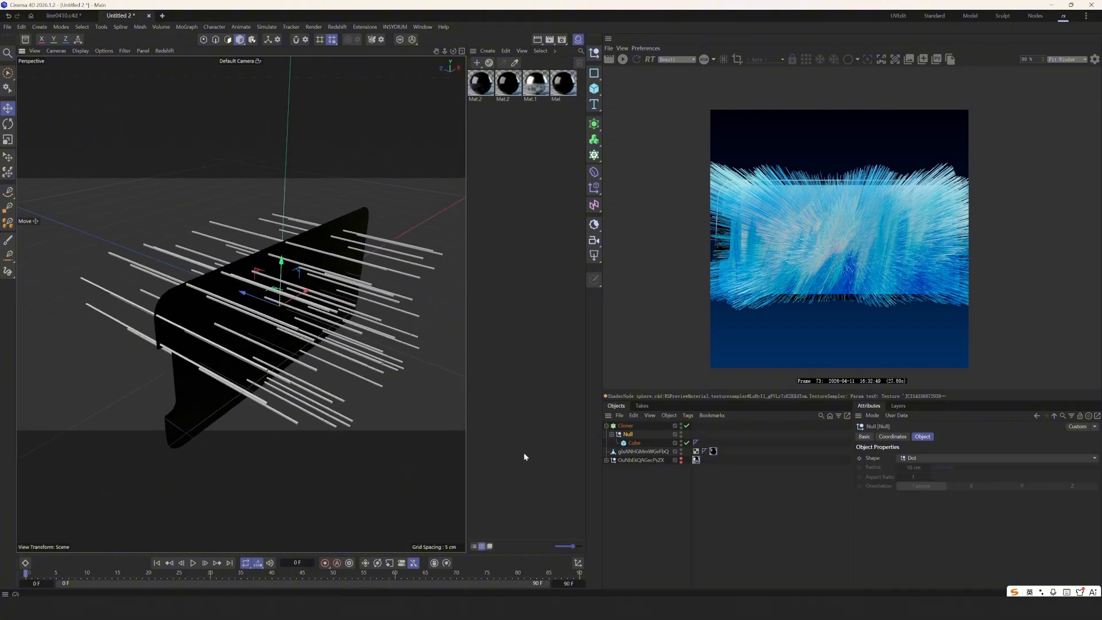
double_click(630, 435)
type("p")
key("Return")
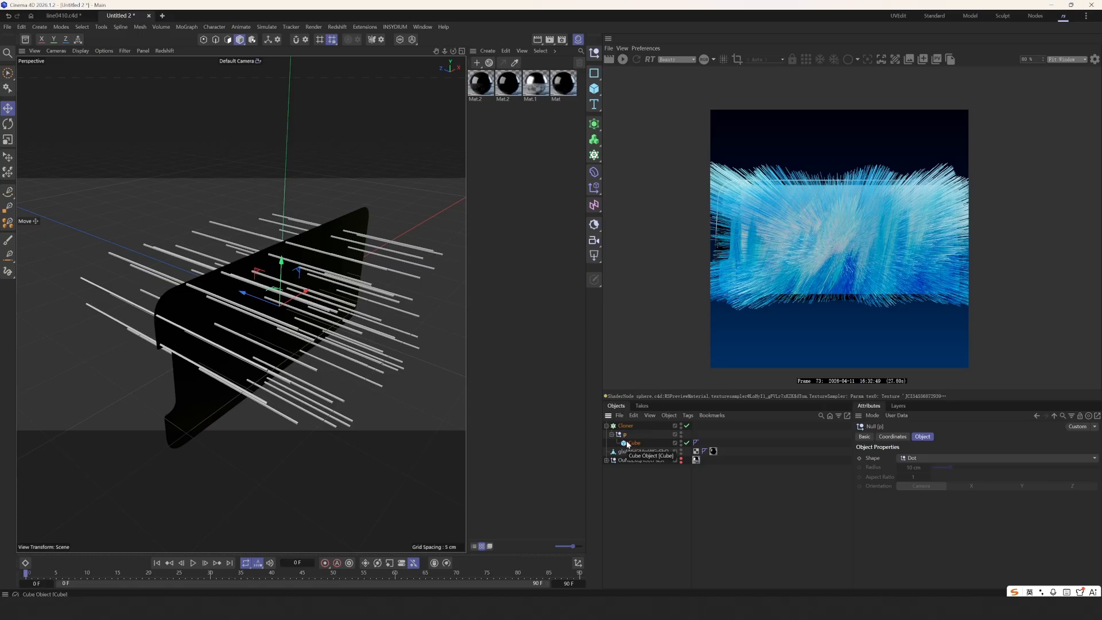
Offset the cube inside the null to about -8.03 cm along Z so the strands start at the screen surface, and open its coordinates
left_click(634, 442)
mouse_move(247, 310)
left_mouse_down("alt")
mouse_move(188, 307)
mouse_move(298, 284)
mouse_move(288, 274)
left_mouse_up("alt")
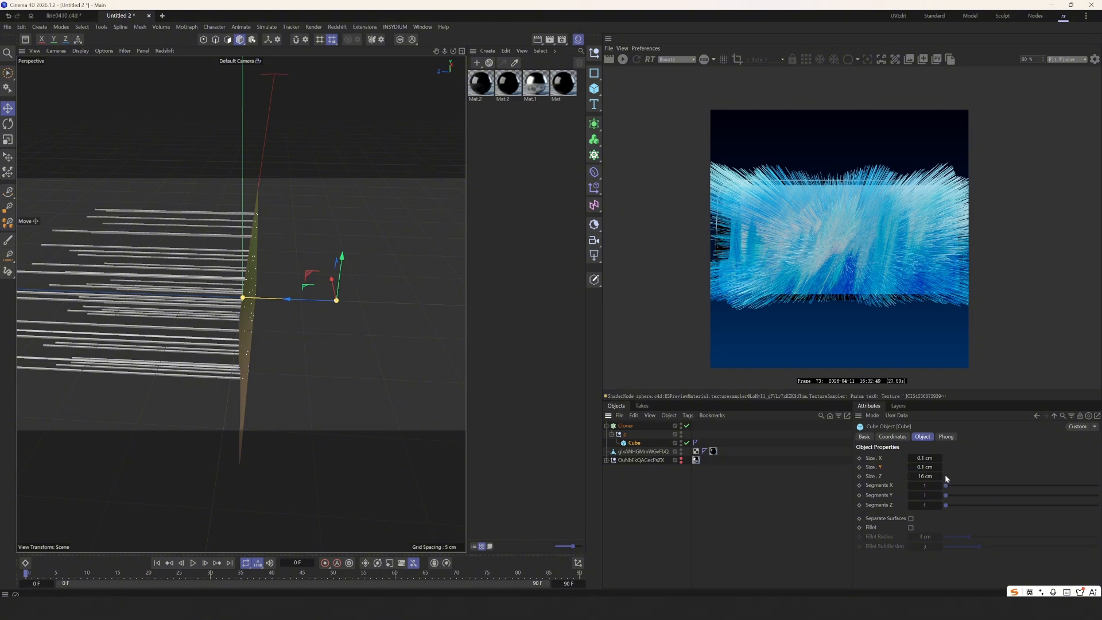
left_click(891, 437)
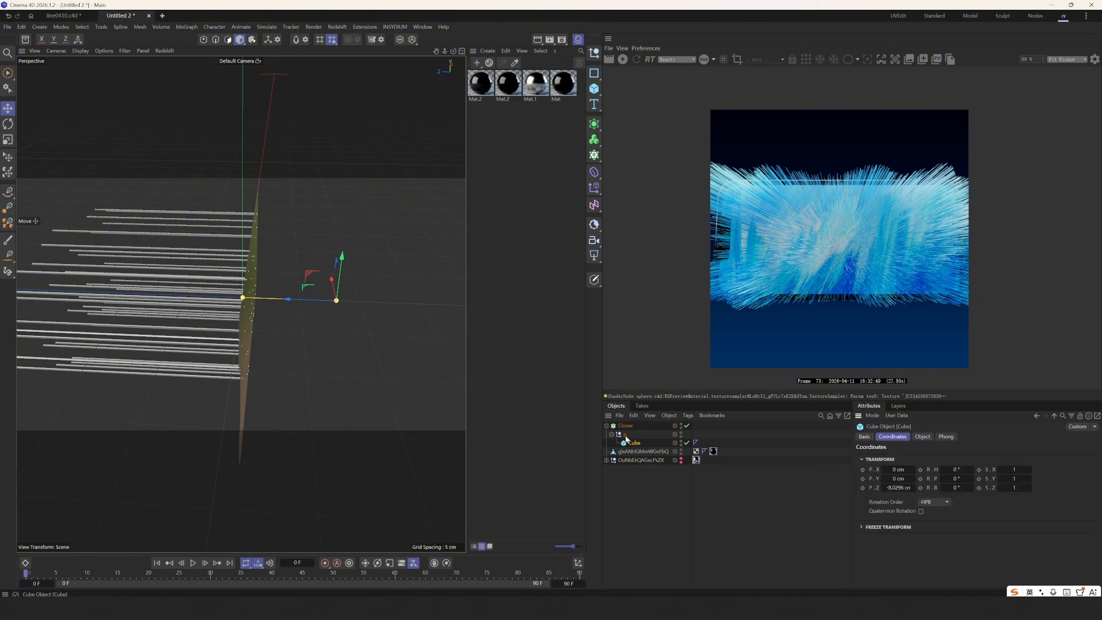
Set the cube's Z position inside the null to -8 cm
left_click(923, 437)
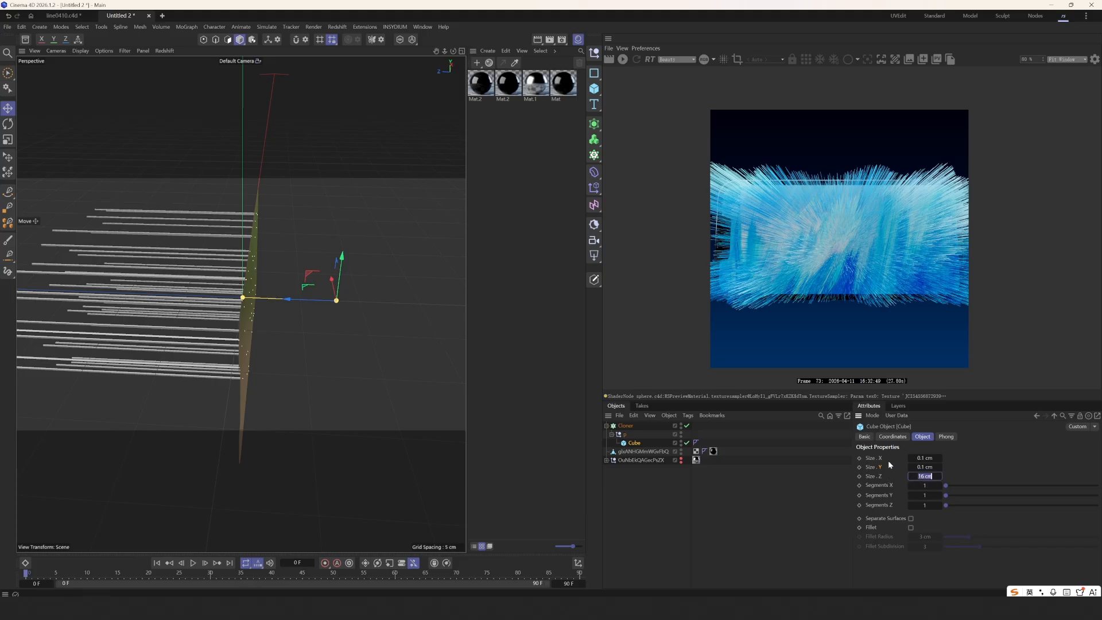
left_click(892, 437)
left_click(893, 488)
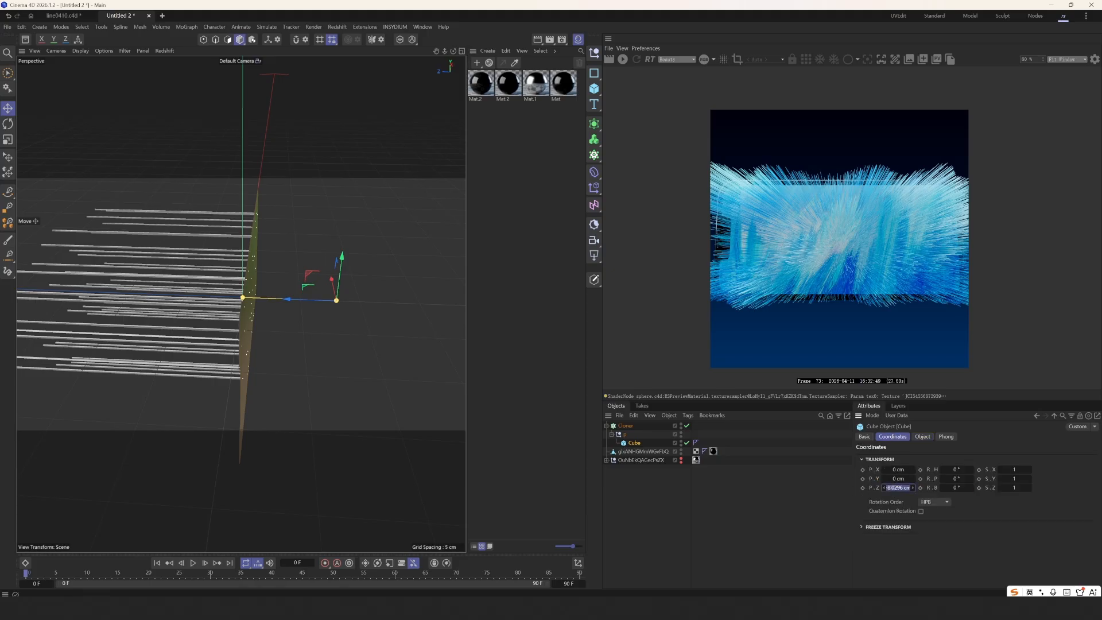
type("-8")
key("Return")
left_click_drag(246, 322, 208, 340, "alt")
Raise the Cloner's surface distribution count to 2000 clones
left_click(626, 426)
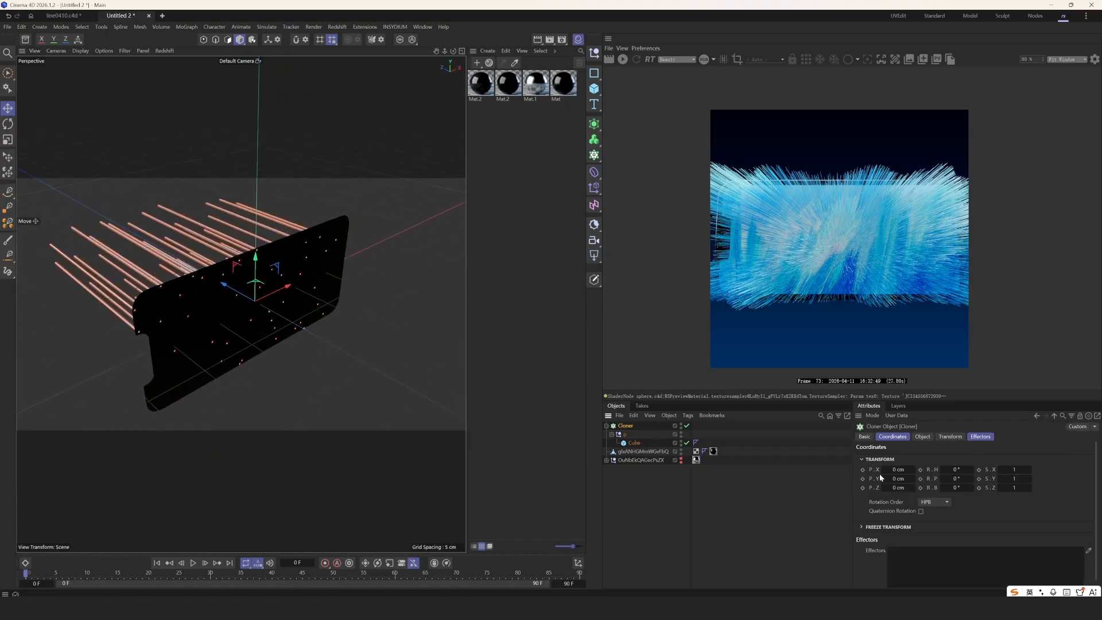
left_click(920, 437)
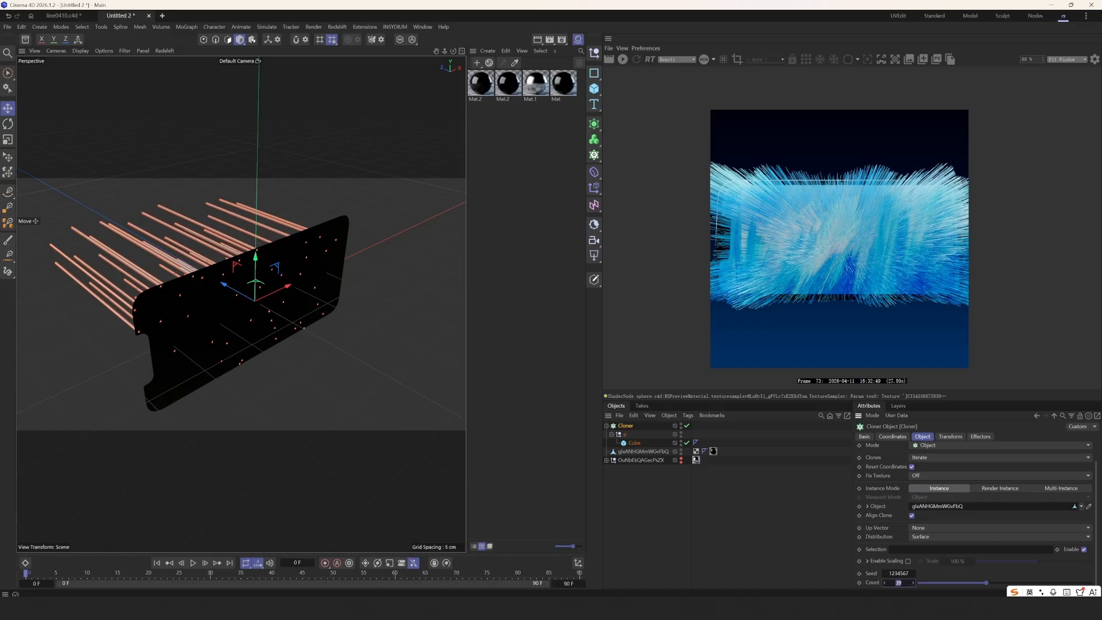
key("Return")
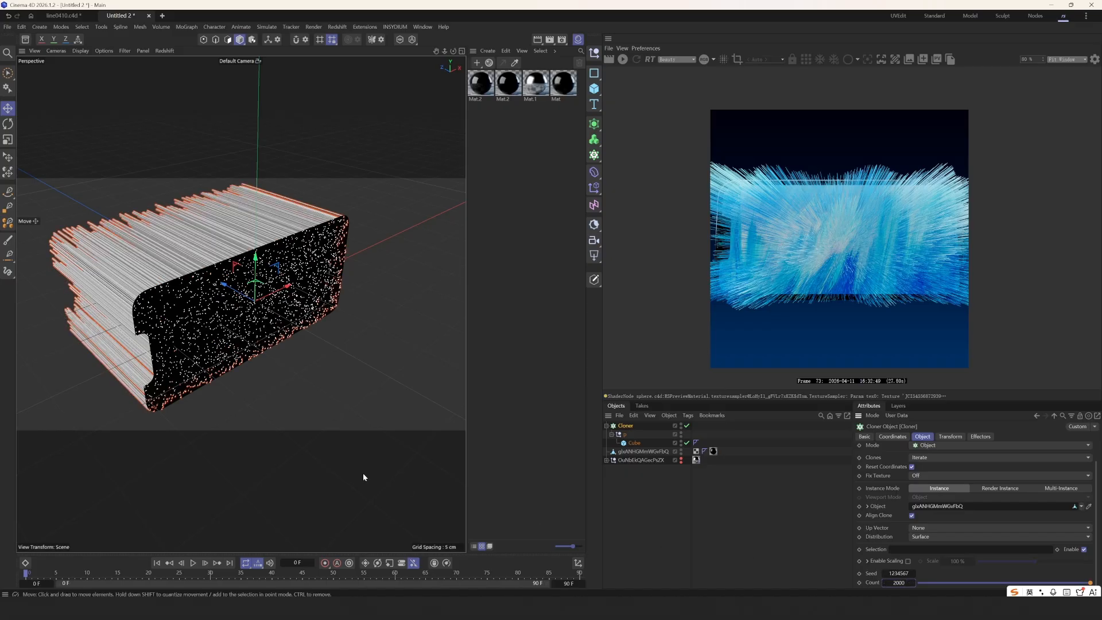
left_click_drag(118, 213, 261, 330, "alt")
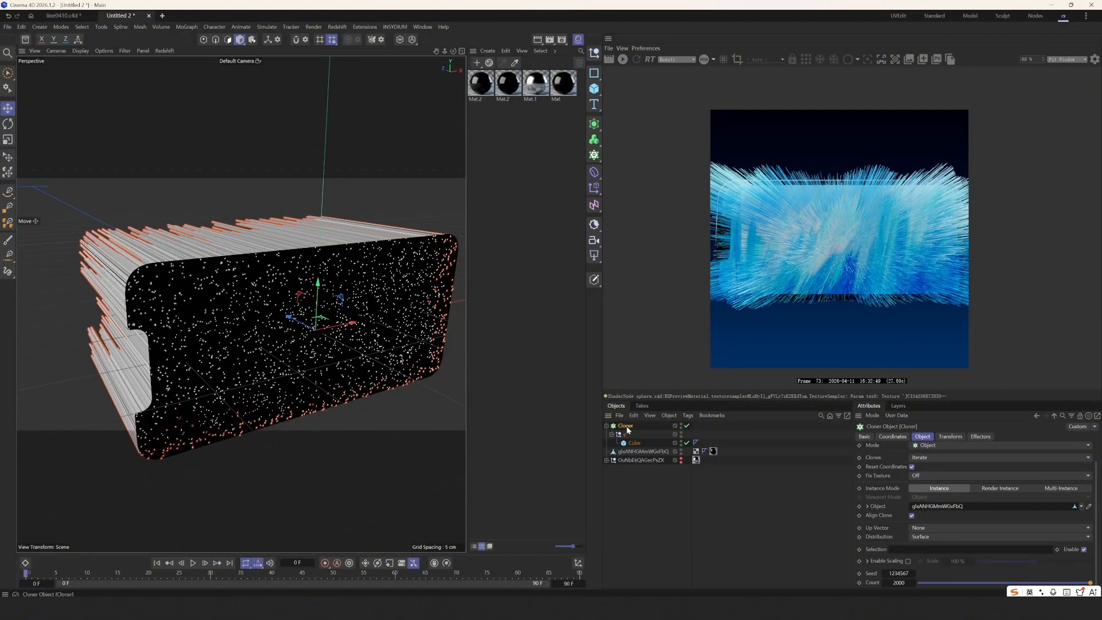
Add a Plain effector to the Cloner and set its Y position offset to 0 cm
left_click(607, 425)
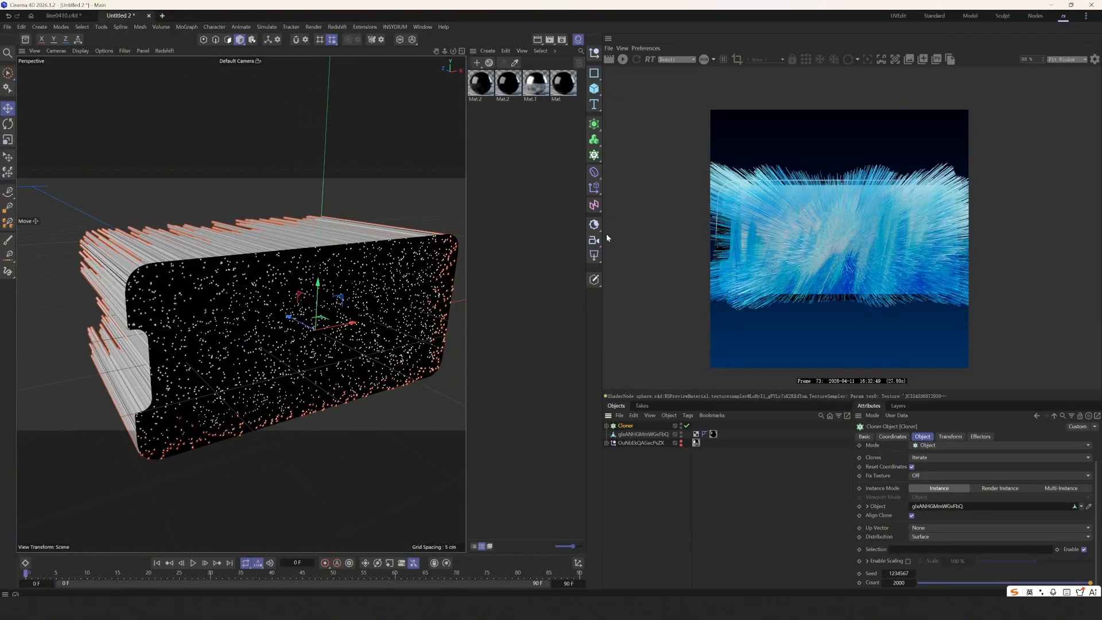
left_click(596, 188)
left_click(635, 205)
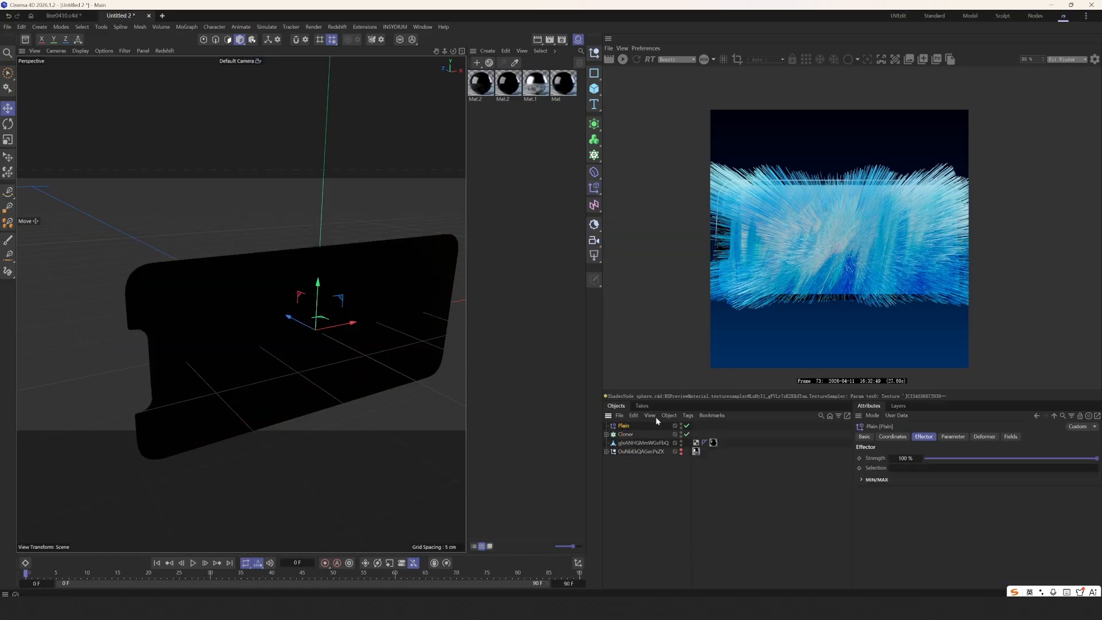
left_click(953, 437)
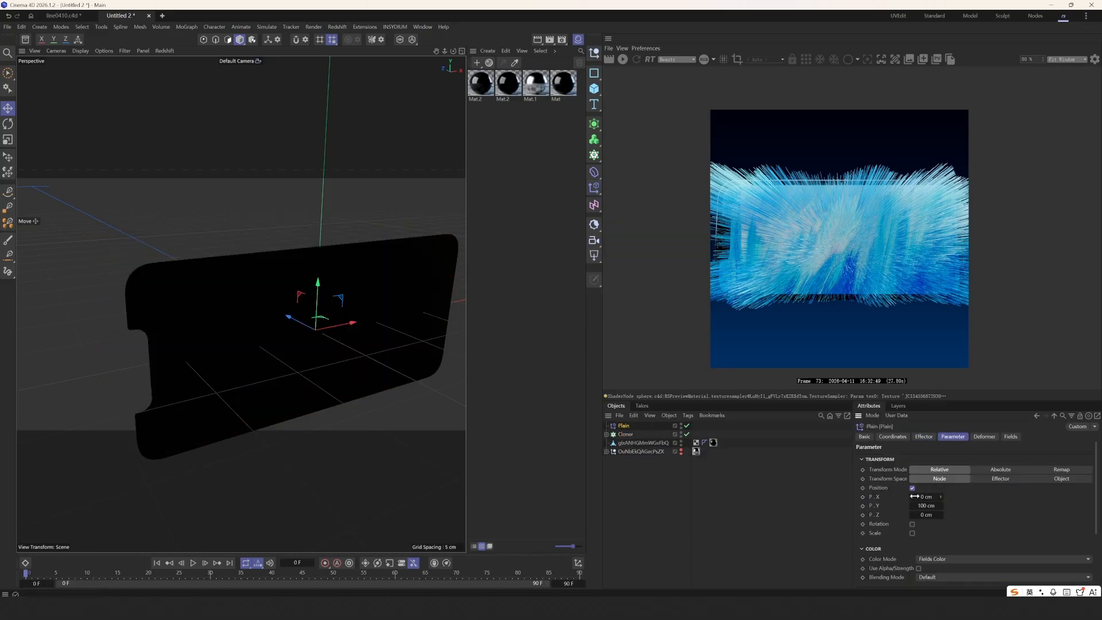
type("0")
key("Return")
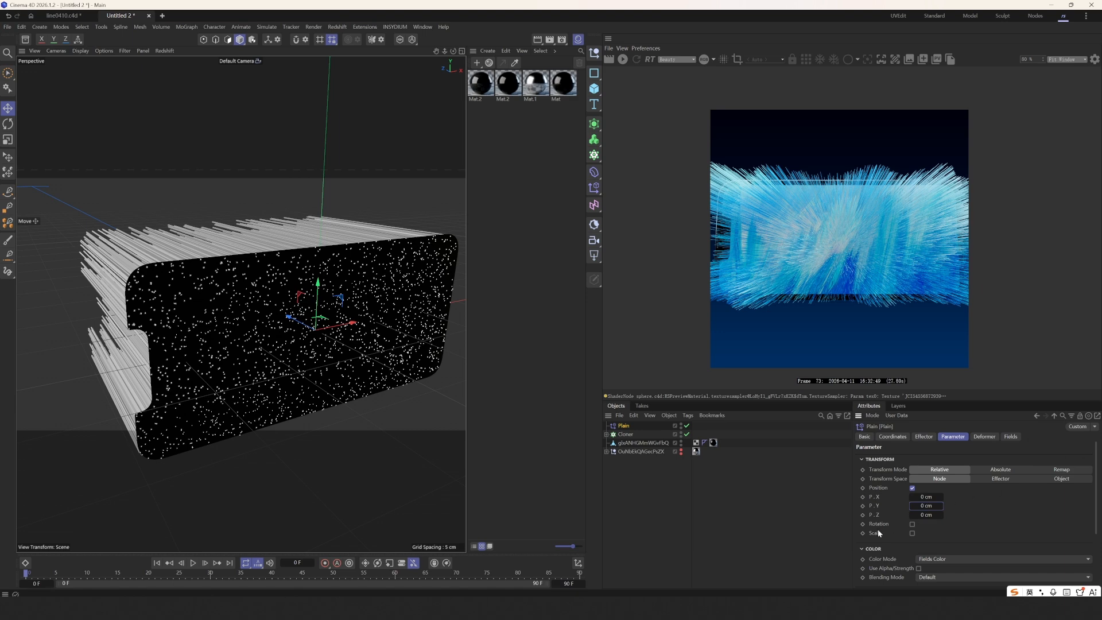
Set the Plain effector's Z position offset to 16 cm to push the strands out of the screen surface
left_click_drag(928, 512, 932, 513)
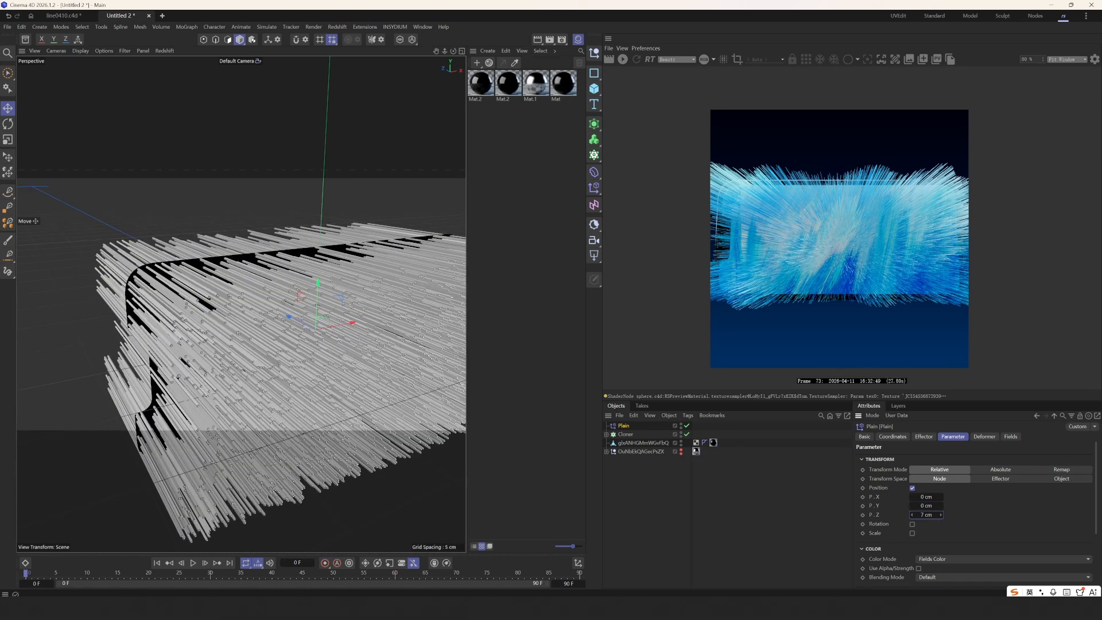
type("14")
key("Return")
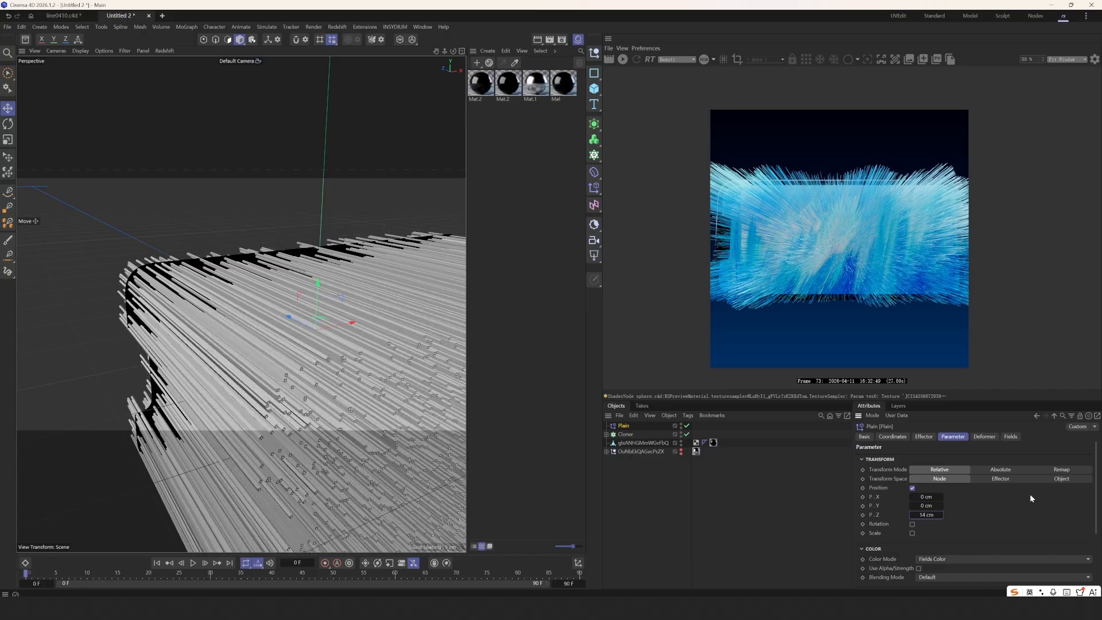
left_click(607, 434)
left_click(633, 451)
left_click(626, 427)
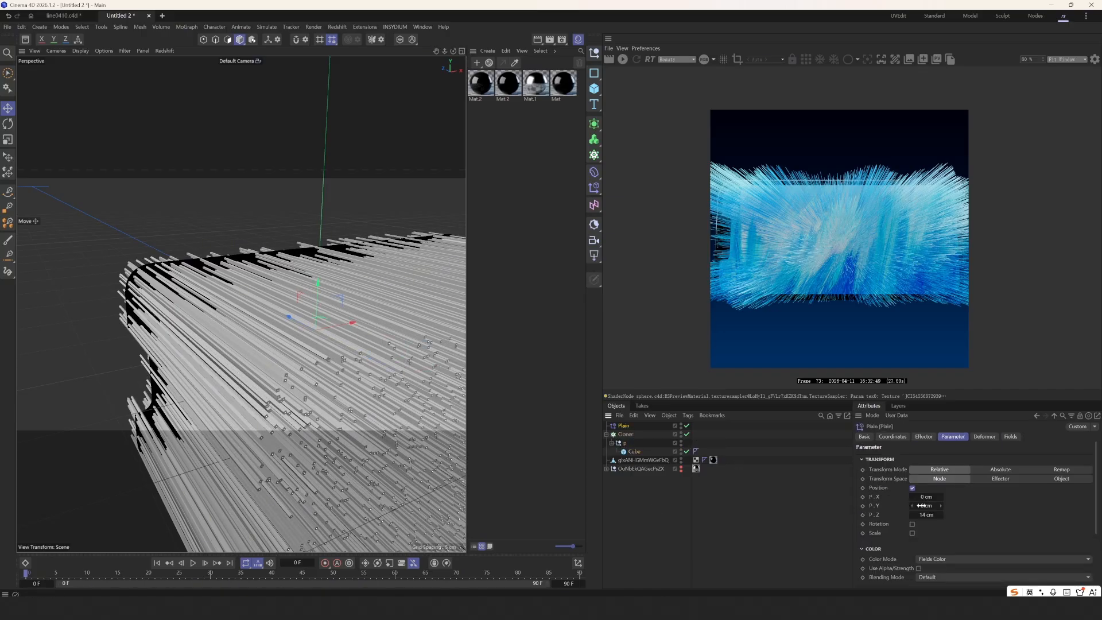
left_click(925, 515)
key("Return")
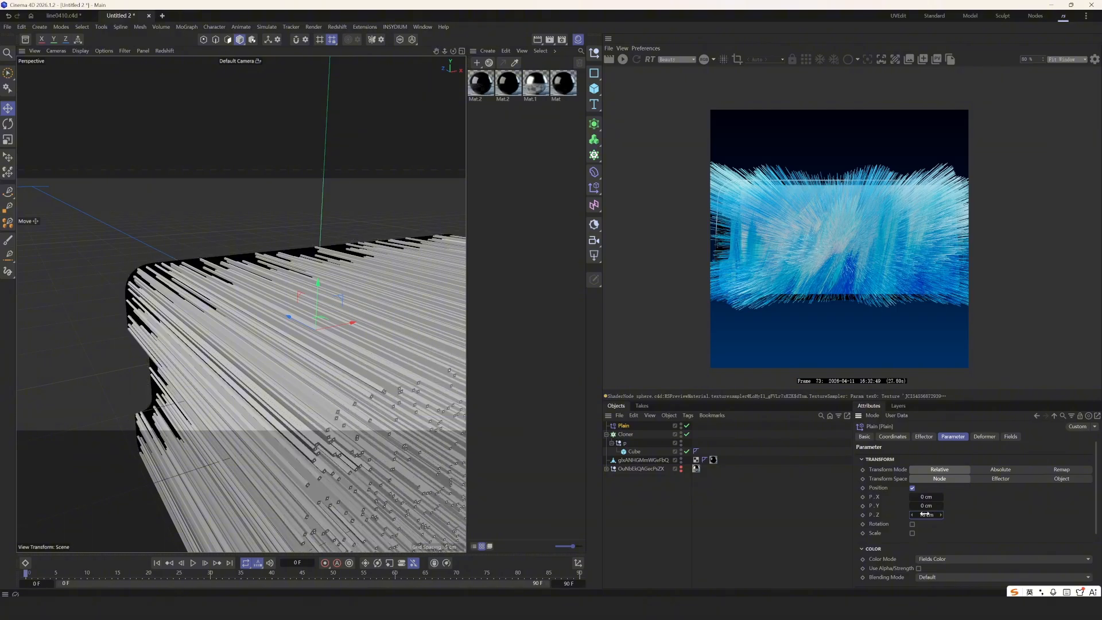
left_click_drag(333, 408, 287, 350, "alt")
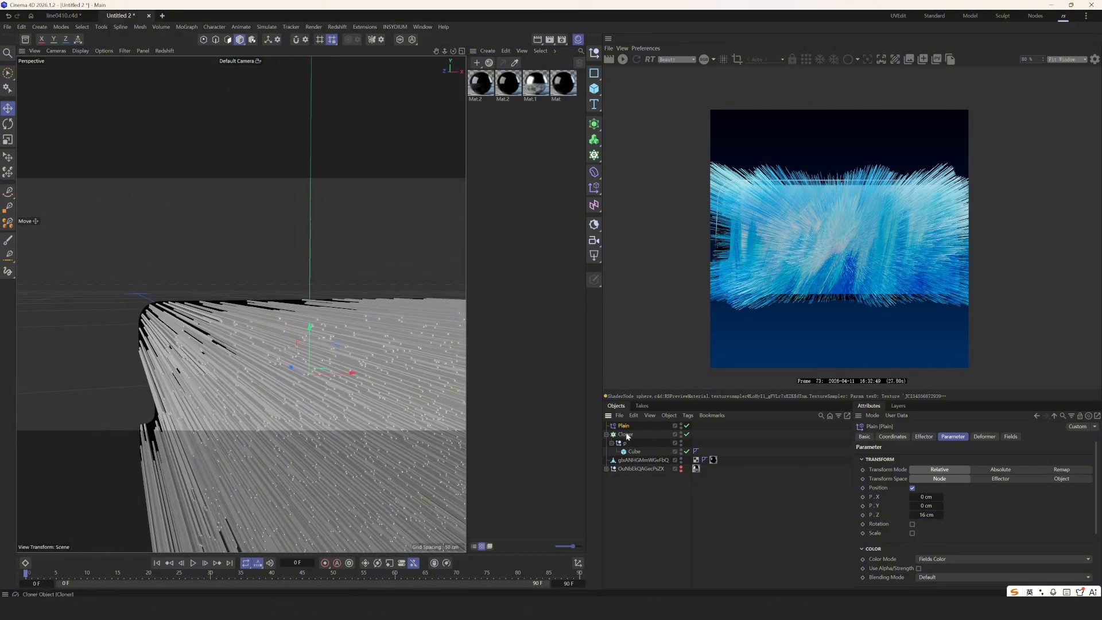
Add a Shader Field to the Plain effector's falloff and load a Noise shader into it
left_click(1017, 436)
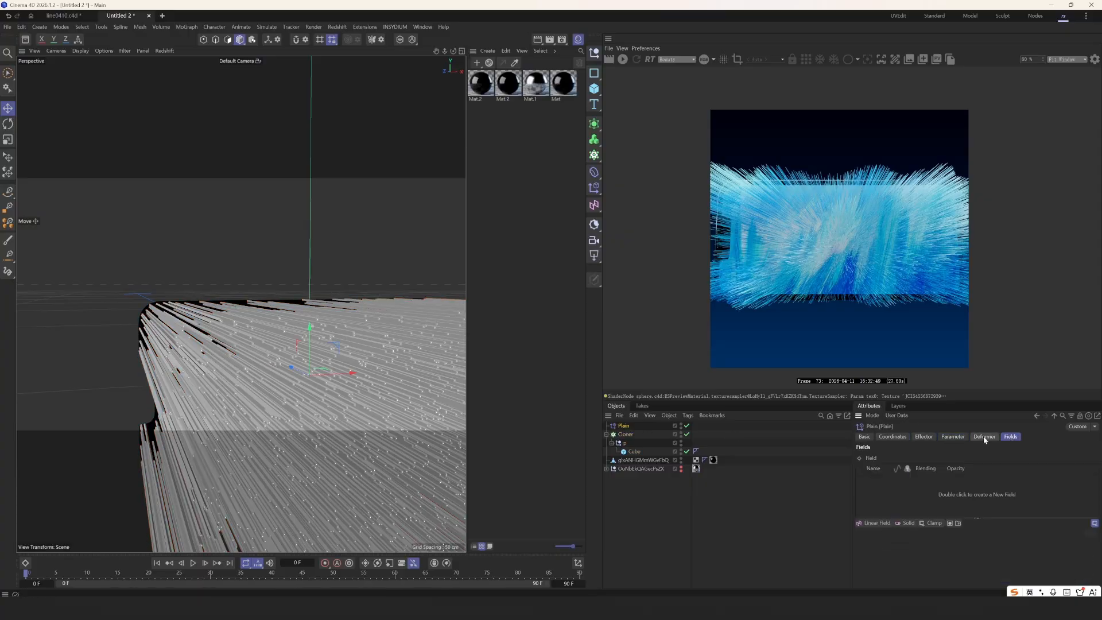
left_click(876, 523)
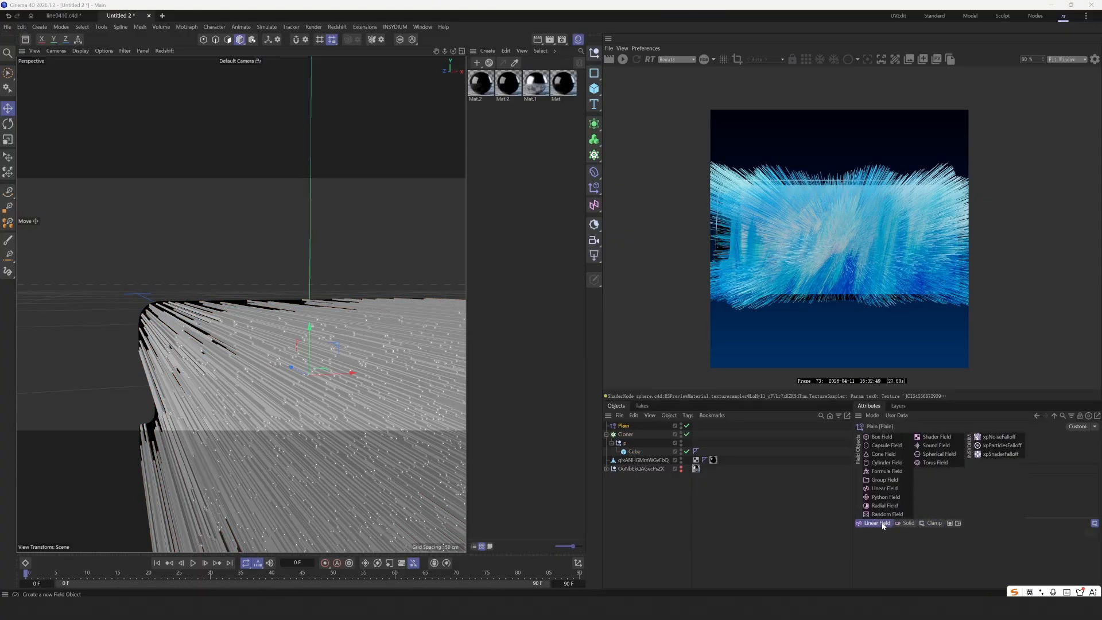
left_click(937, 438)
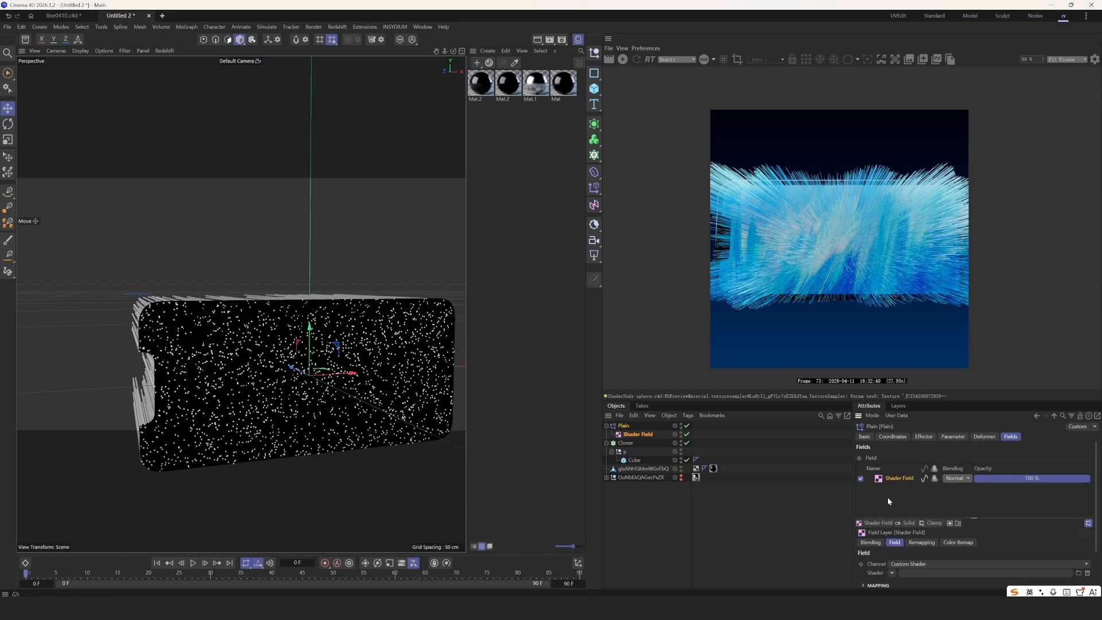
scroll(888, 551, "down", 2)
left_click(893, 527)
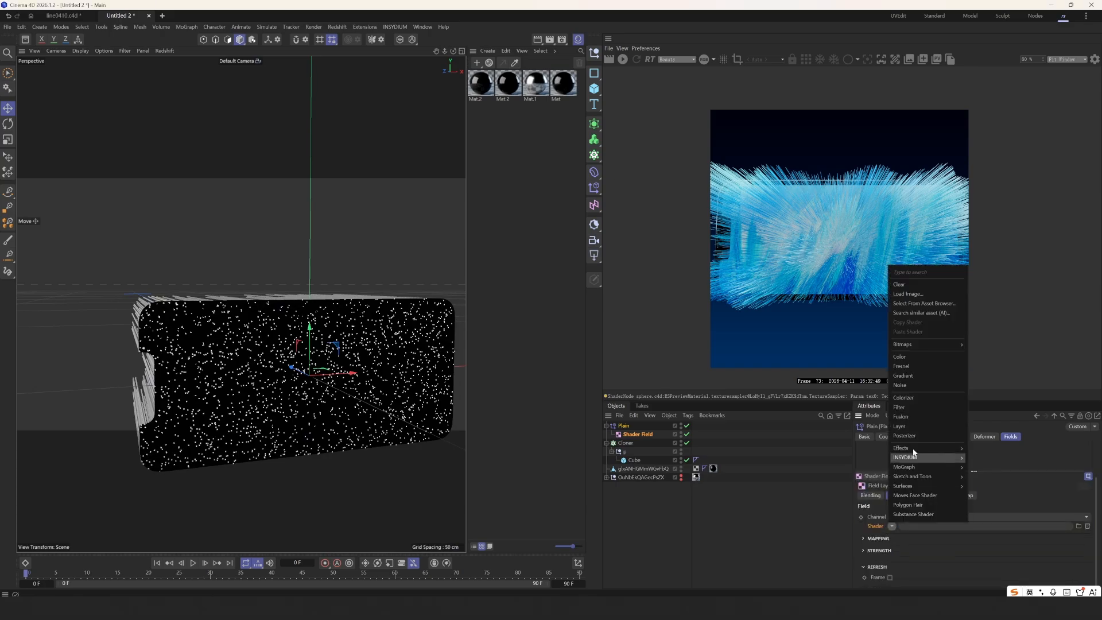
left_click(928, 388)
scroll(283, 410, "down", 5)
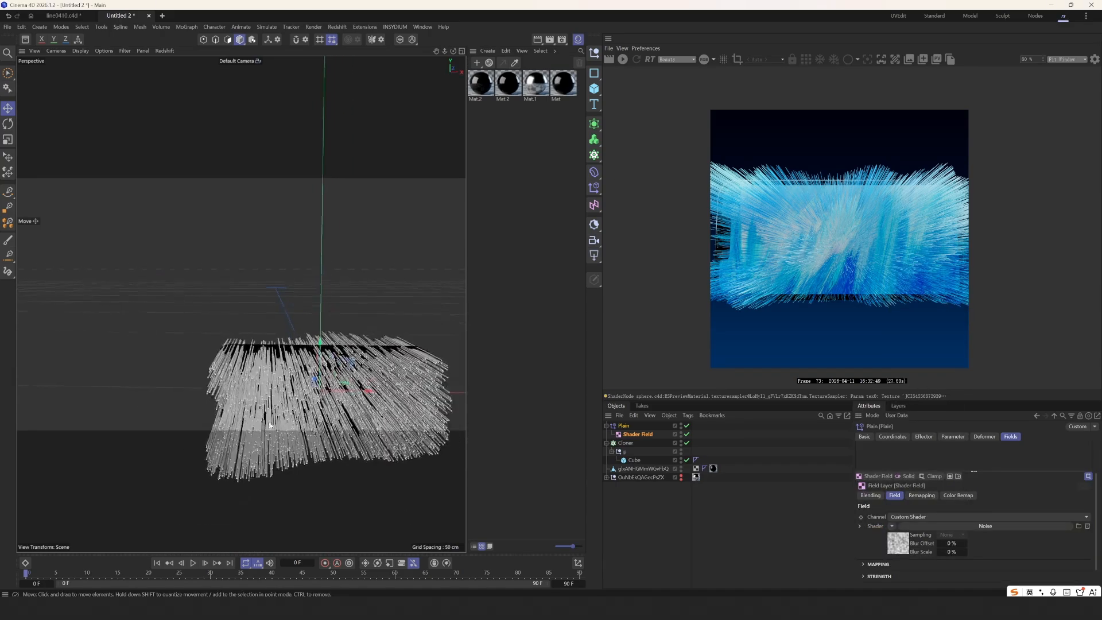
left_click_drag(282, 409, 332, 333, "alt")
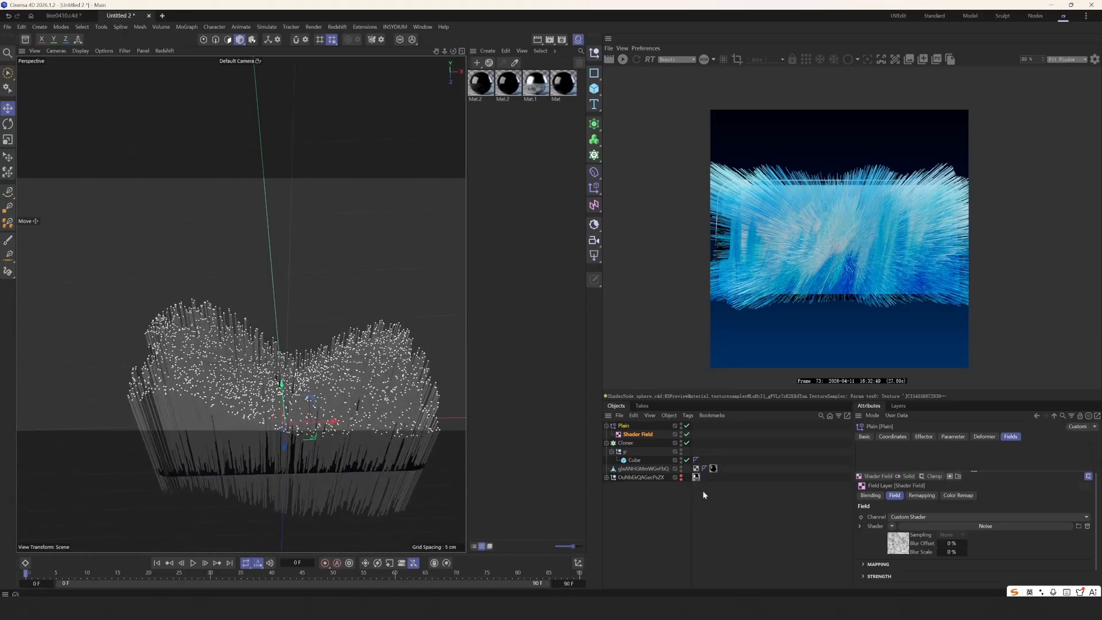
Set the Noise shader's Global Scale to 40% and its Contrast to 30%
left_click(922, 528)
scroll(879, 535, "down", 3)
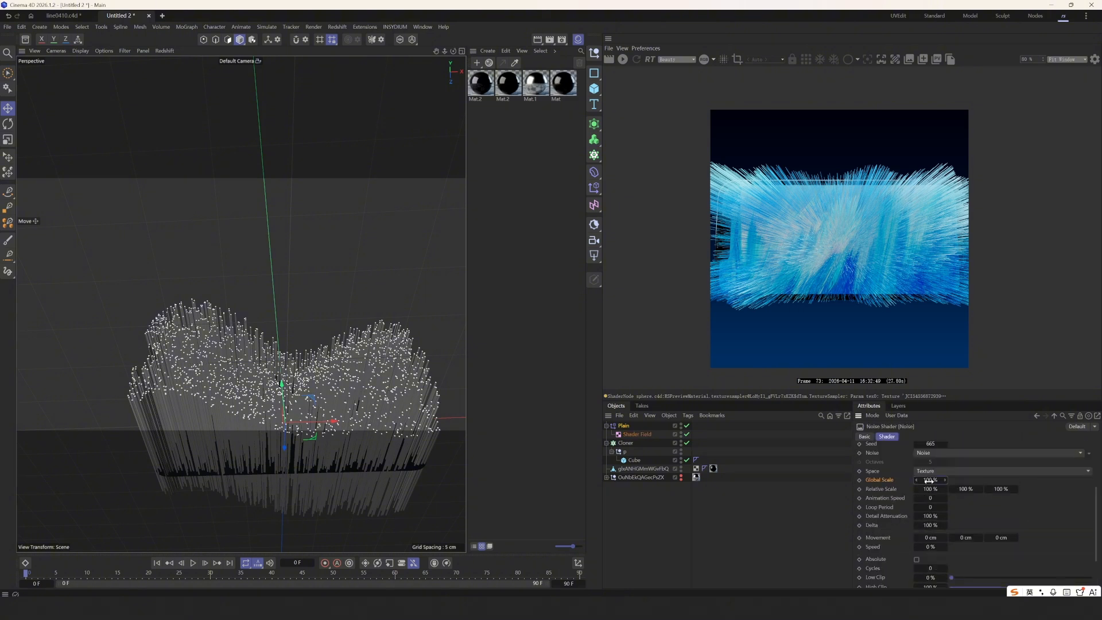
left_click_drag(928, 481, 899, 481)
left_click_drag(321, 443, 346, 415, "alt")
scroll(887, 538, "down", 3)
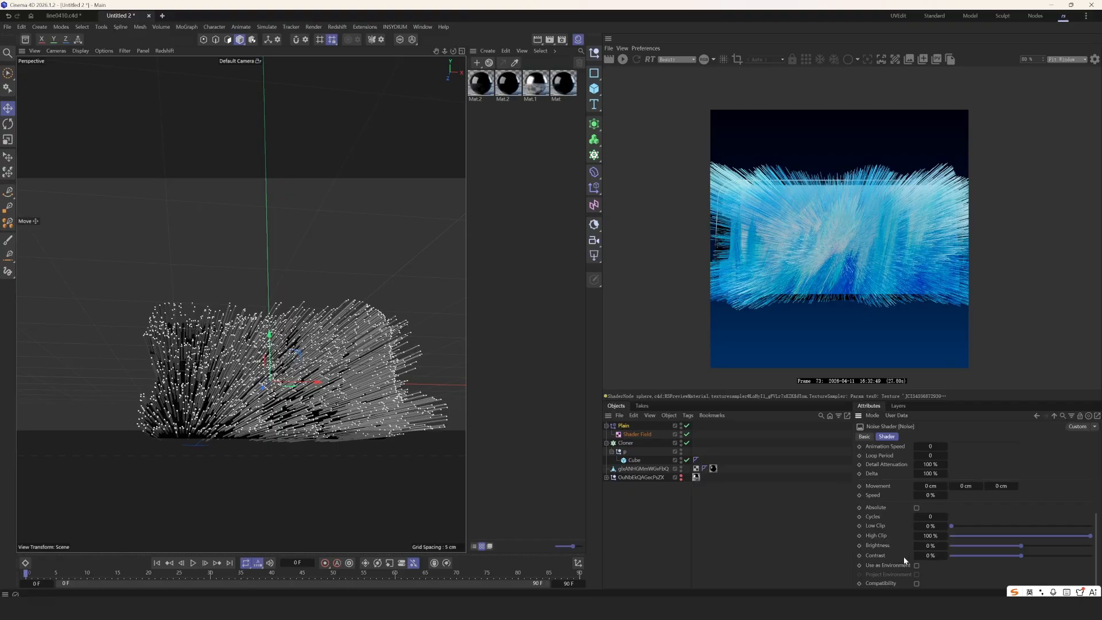
mouse_move(1024, 557)
left_mouse_down()
mouse_move(1067, 559)
mouse_move(1041, 559)
left_mouse_up()
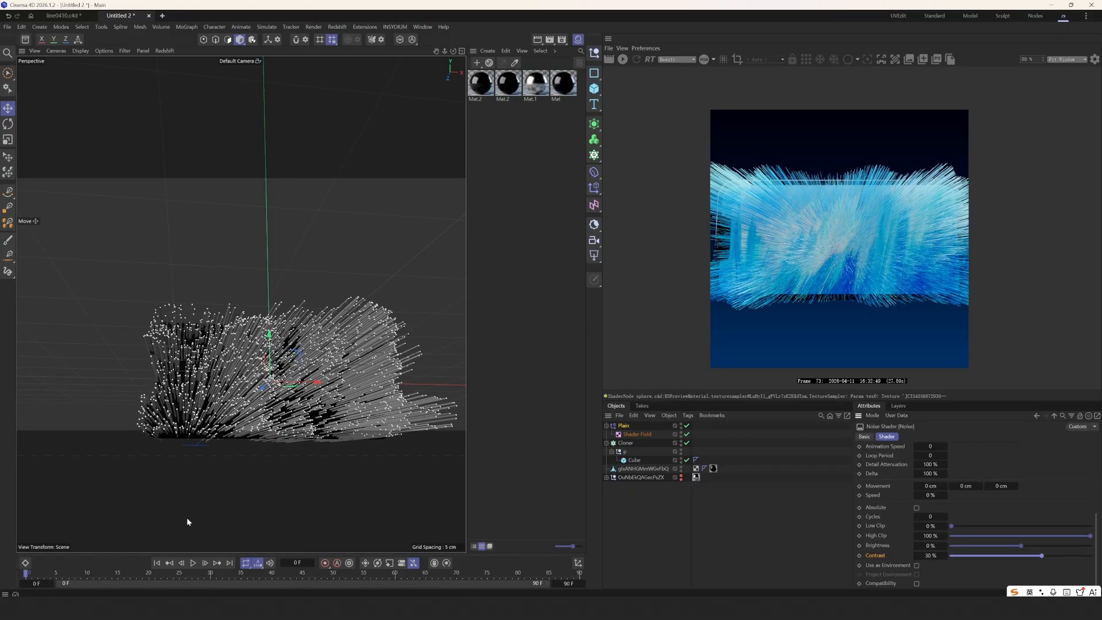
left_click_drag(315, 398, 345, 393, "alt")
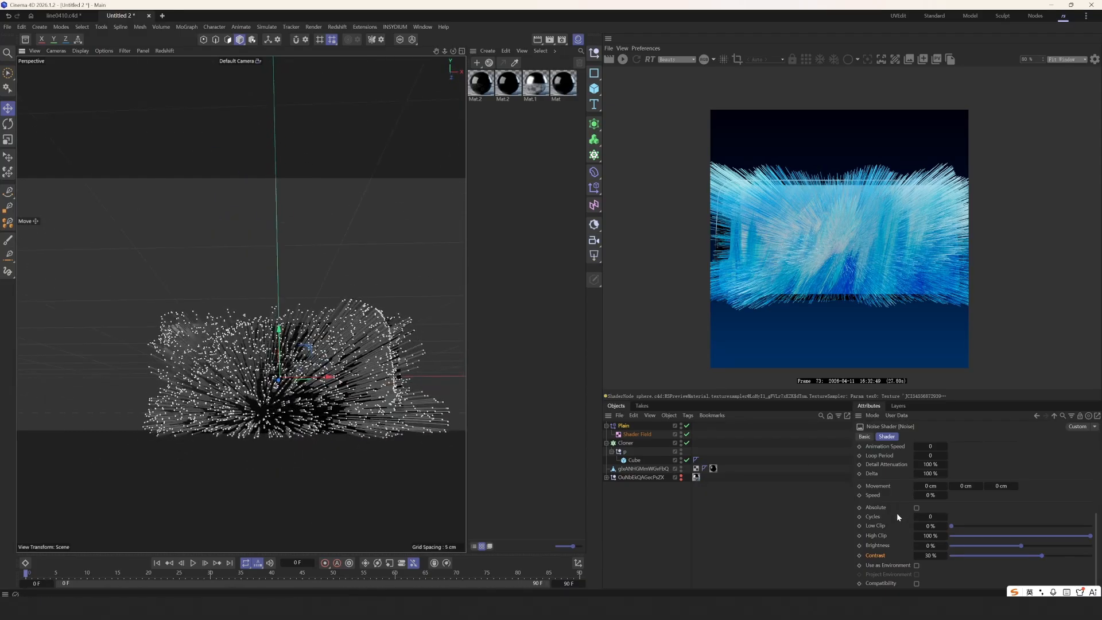
Set the Noise shader's Animation Speed to 0.5 and preview the strand motion in playback
scroll(896, 512, "up", 3)
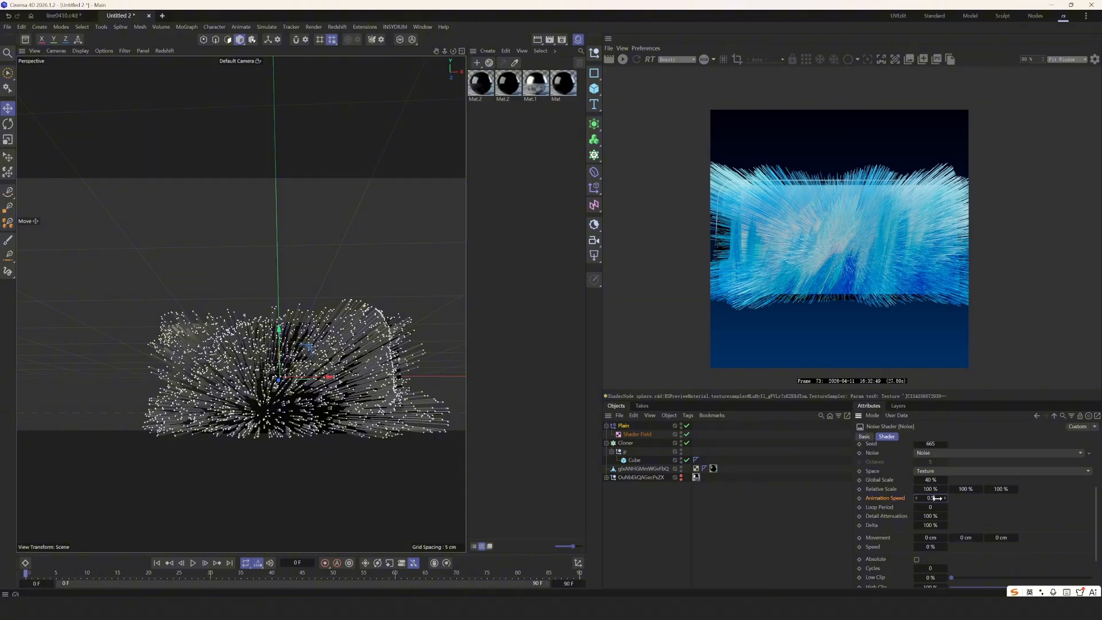
left_click(193, 564)
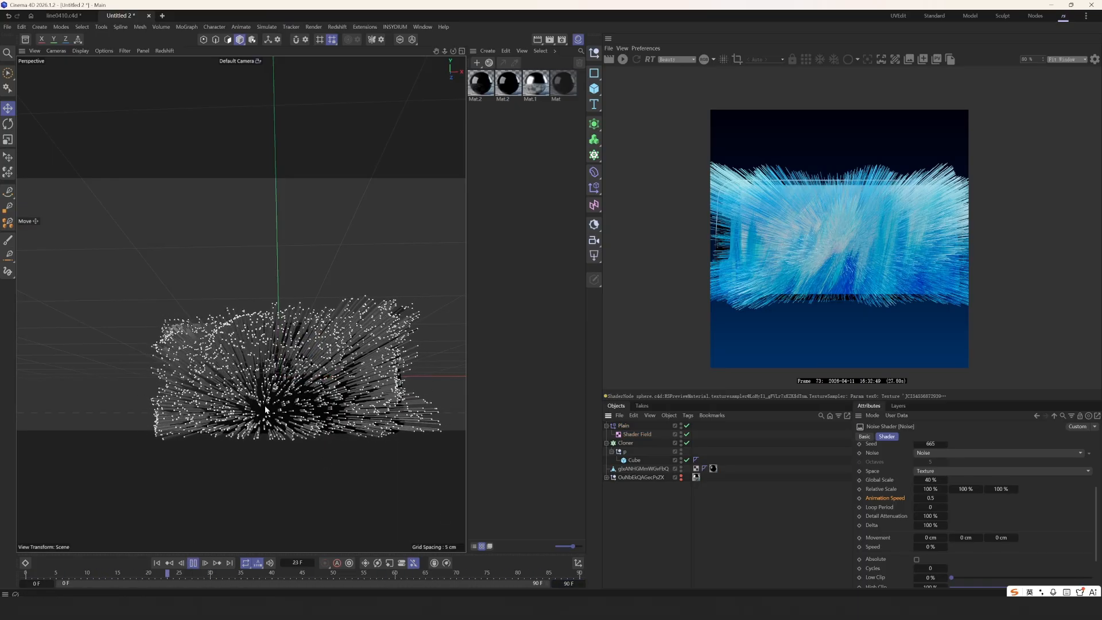
left_click(634, 565)
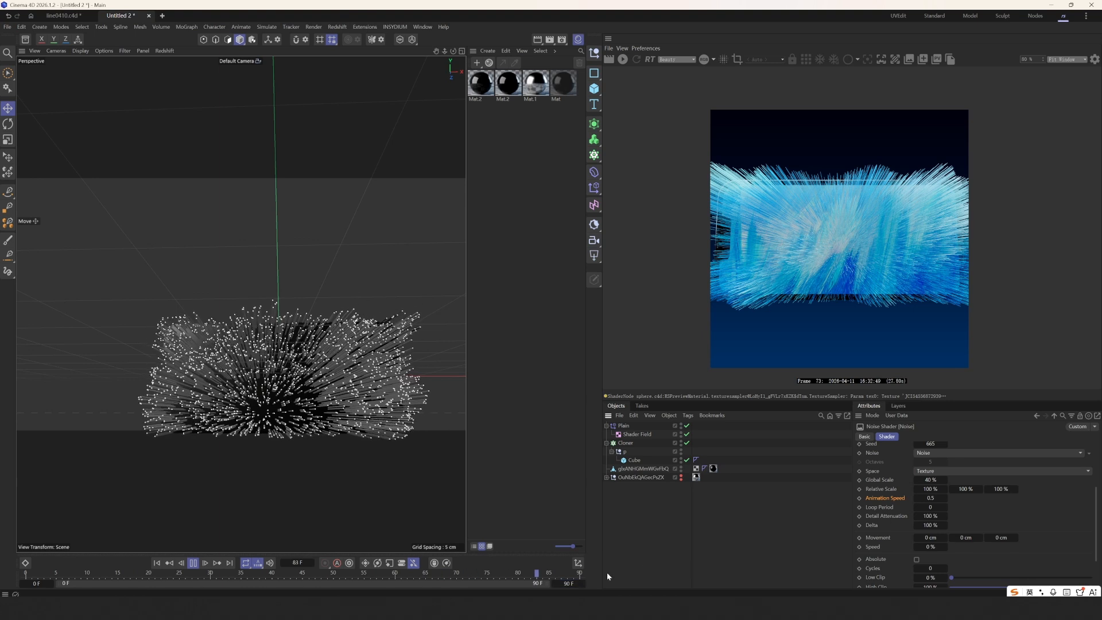
left_click(193, 563)
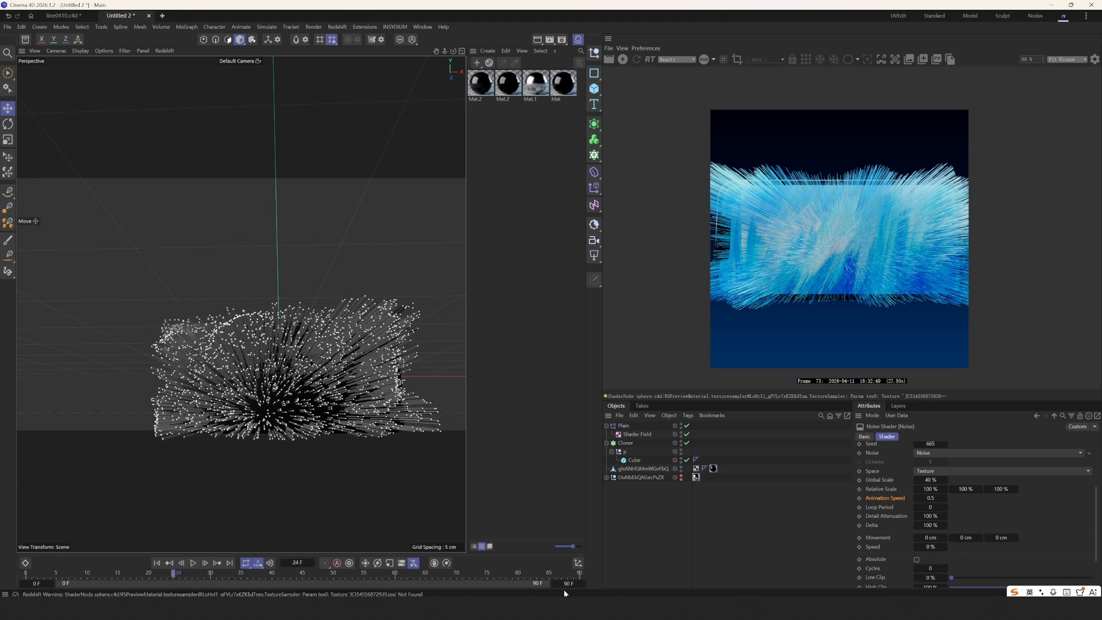
Extend the timeline to 190 frames and play the animation to check the strands
type("1")
key("Return")
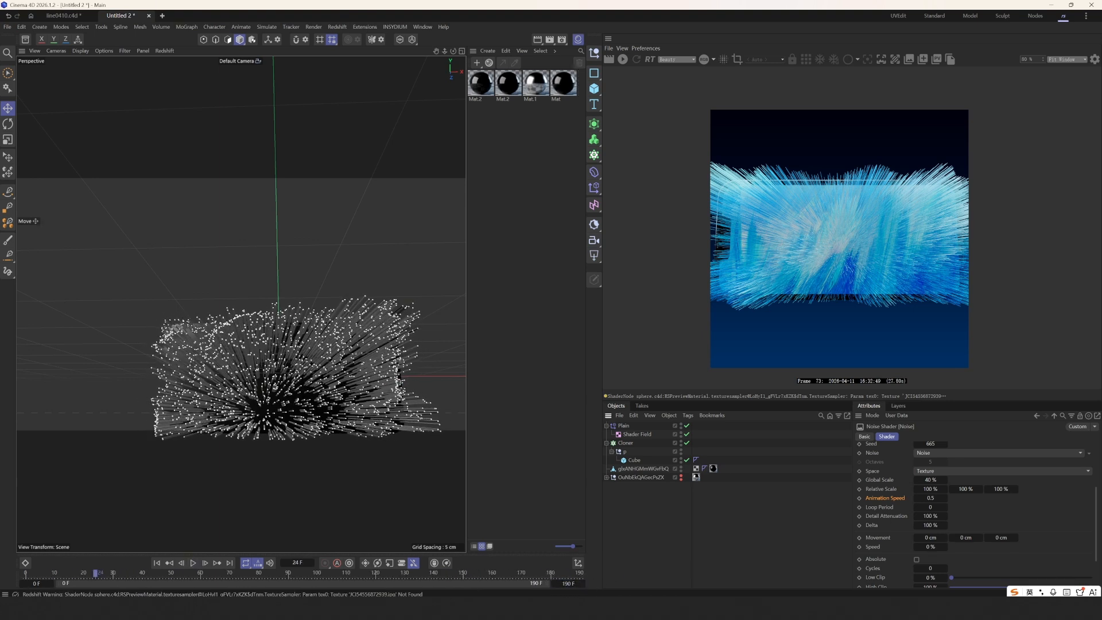
left_click(193, 563)
left_click_drag(270, 396, 200, 397, "alt")
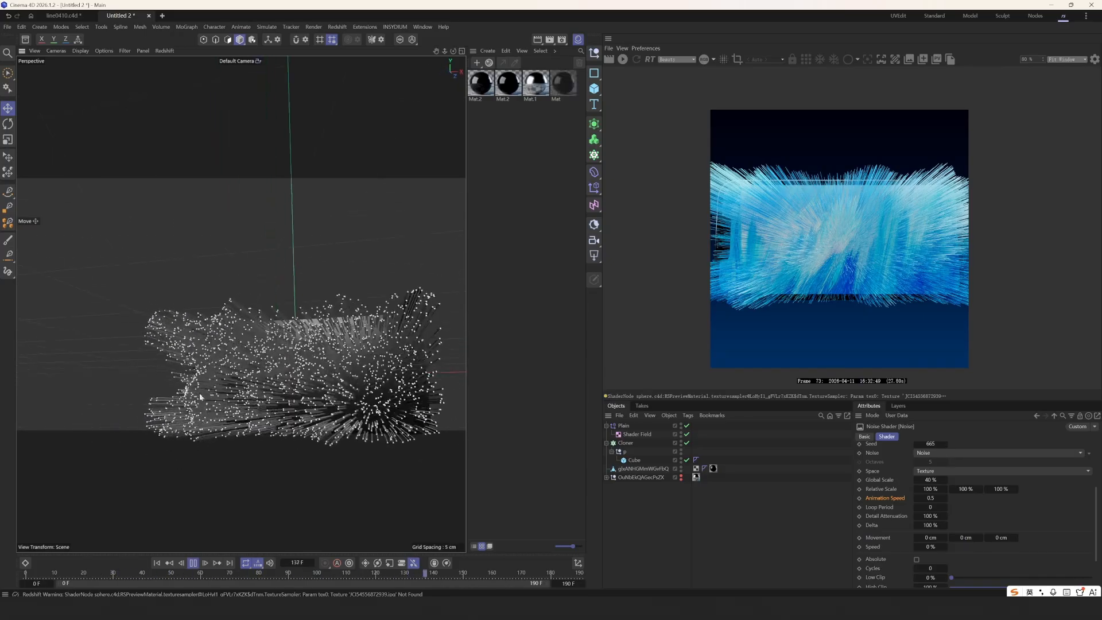
left_click(193, 563)
Keyframe the Shader Field's remapping Max at 100% on frame 50
mouse_move(192, 574)
left_mouse_down()
mouse_move(26, 585)
mouse_move(215, 564)
mouse_move(338, 567)
mouse_move(178, 569)
left_mouse_up()
left_click_drag(234, 351, 244, 357, "alt")
left_click_drag(272, 439, 293, 436, "alt")
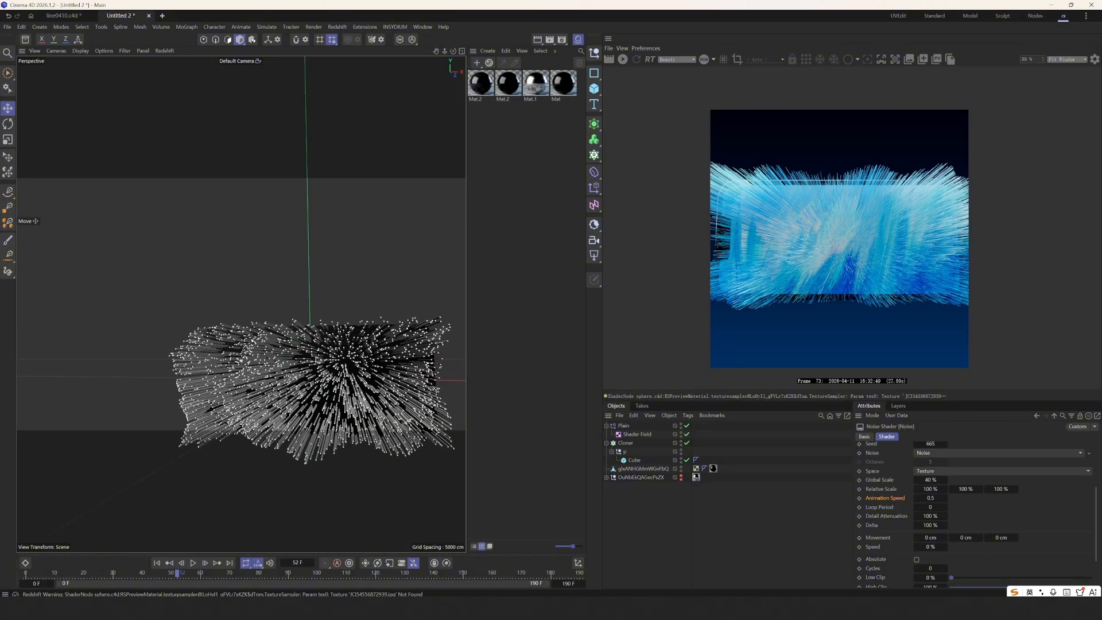
left_click(173, 577)
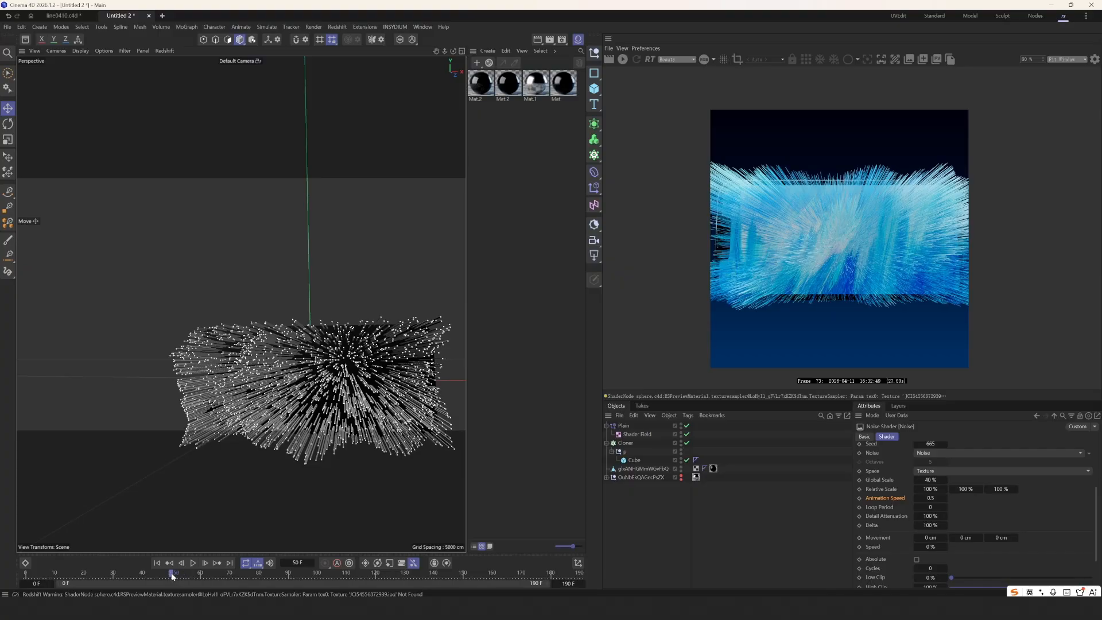
left_click(639, 435)
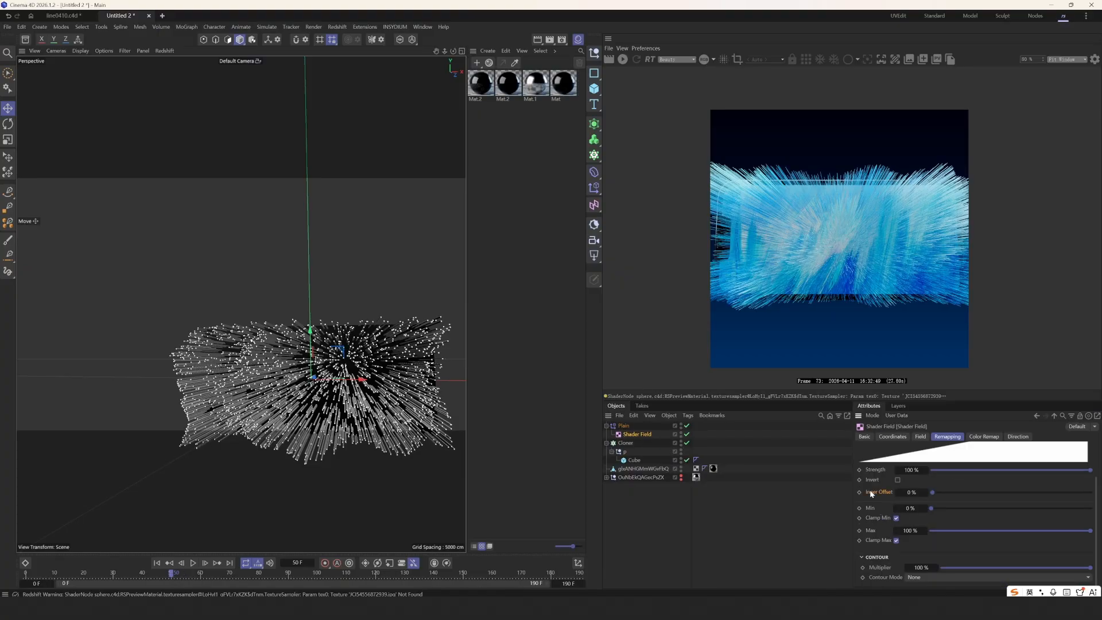
left_click_drag(1047, 527, 1097, 532)
Keyframe the Shader Field's remapping Max at 0% on frame 120
left_click_drag(207, 574, 377, 574)
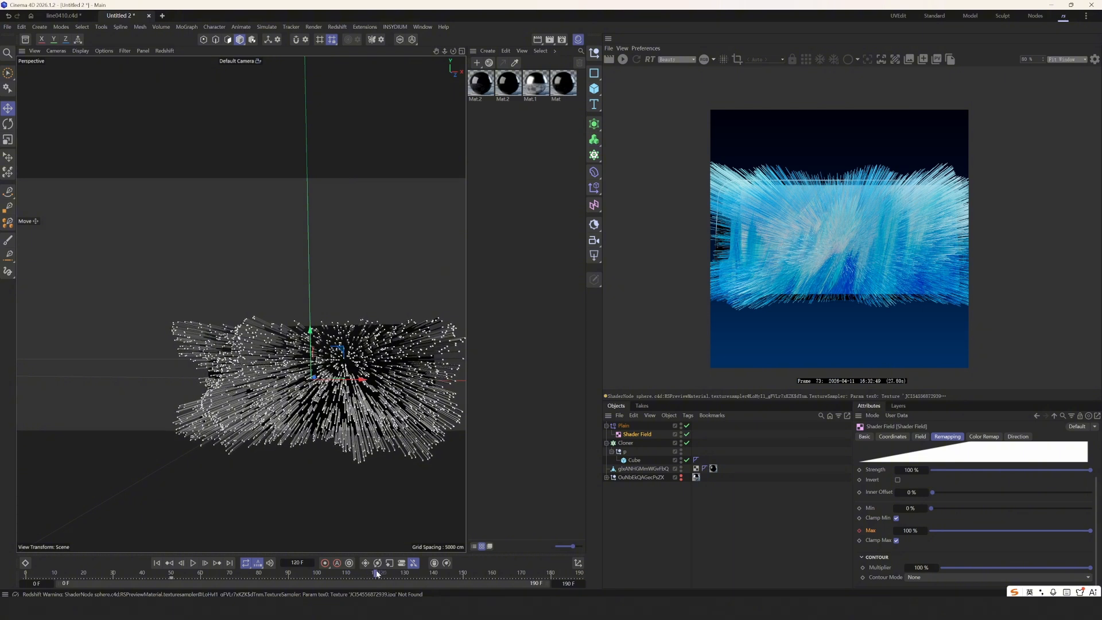
left_click_drag(1051, 532, 883, 541)
left_click(859, 531)
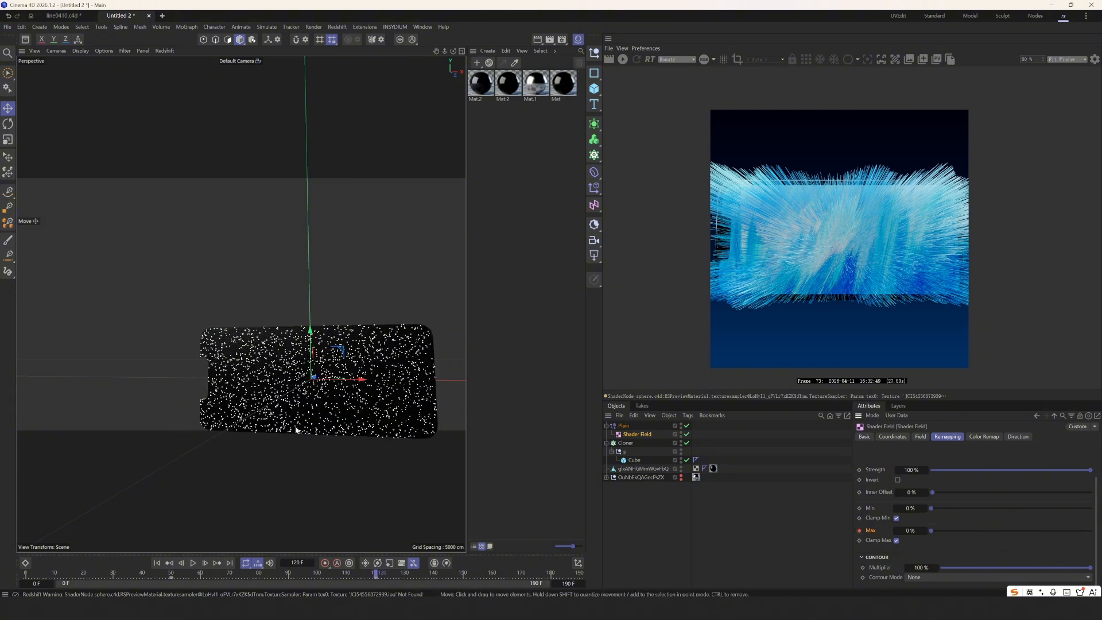
Play the animation from the first frame and check from front and side how the strands retract
right_click_drag(278, 380, 322, 371, "alt")
left_click_drag(301, 363, 229, 402, "alt")
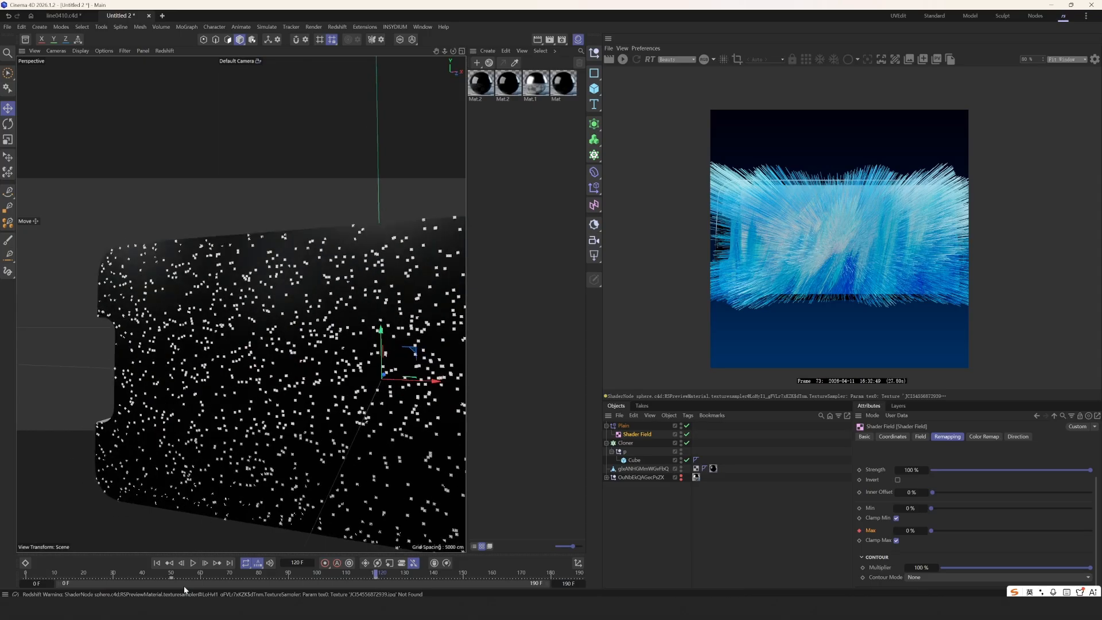
left_click(165, 565)
left_click(158, 564)
left_click(191, 564)
scroll(190, 465, "down", 5)
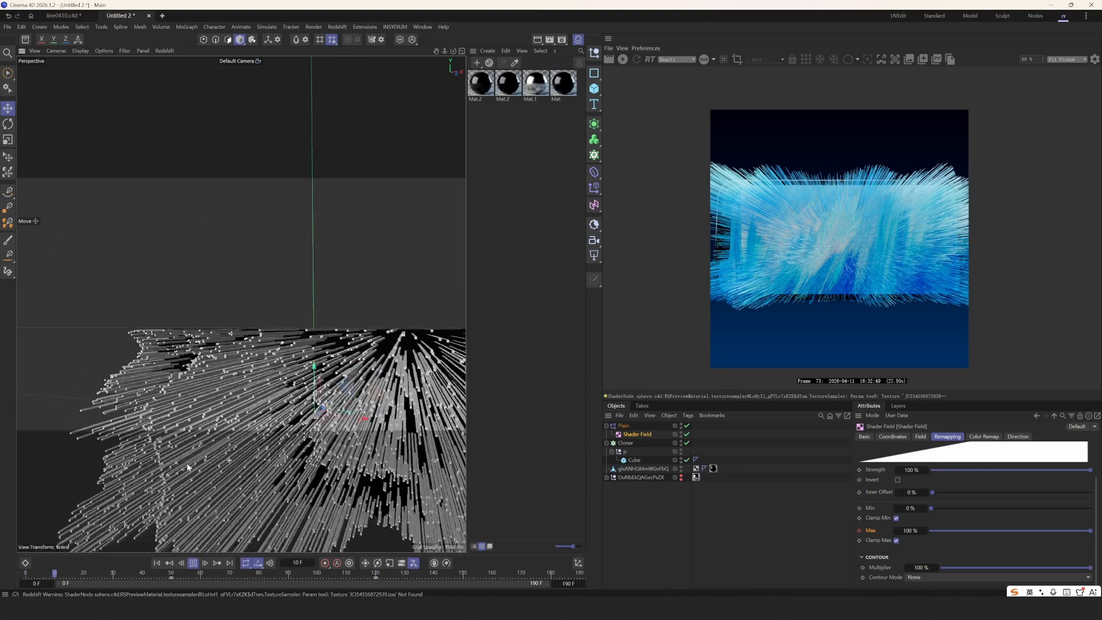
left_click_drag(273, 441, 176, 453, "alt")
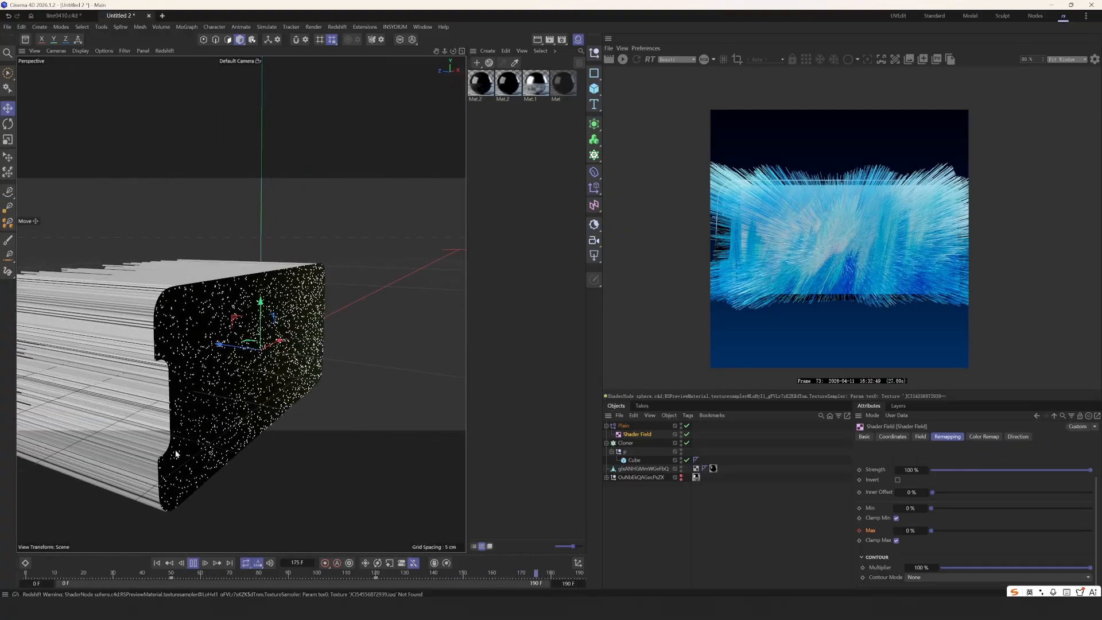
left_click(192, 564)
At frame 120, offset the cloned cube along Z to -8.5 cm and refine the position to -8.2 cm
left_click_drag(194, 576, 376, 572)
left_click_drag(218, 438, 176, 302, "alt")
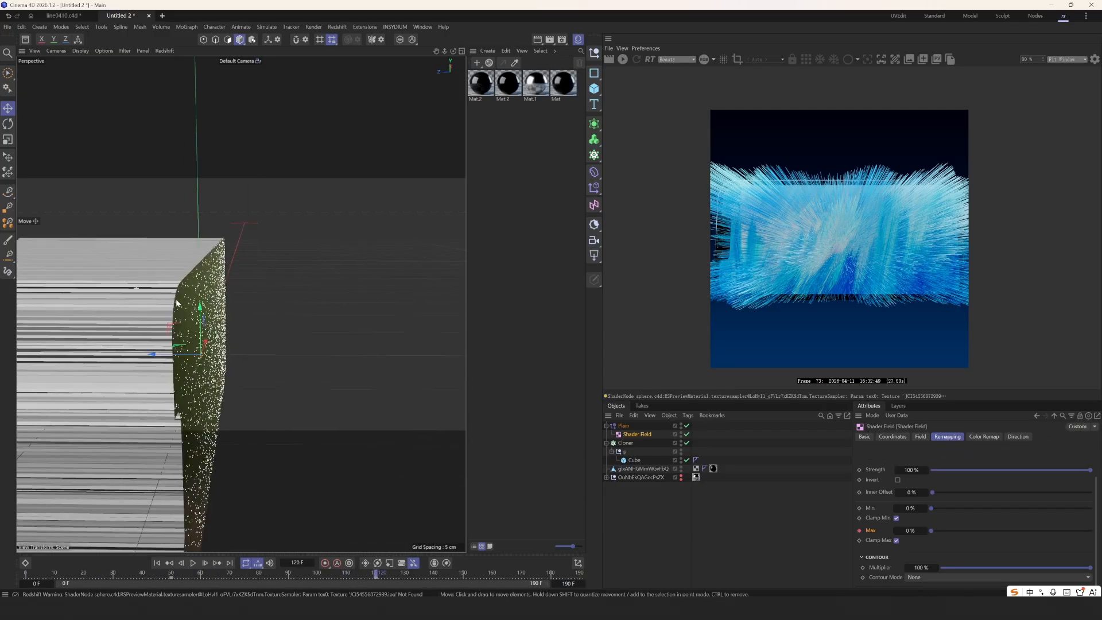
right_click_drag(176, 302, 182, 304, "alt")
left_click(634, 461)
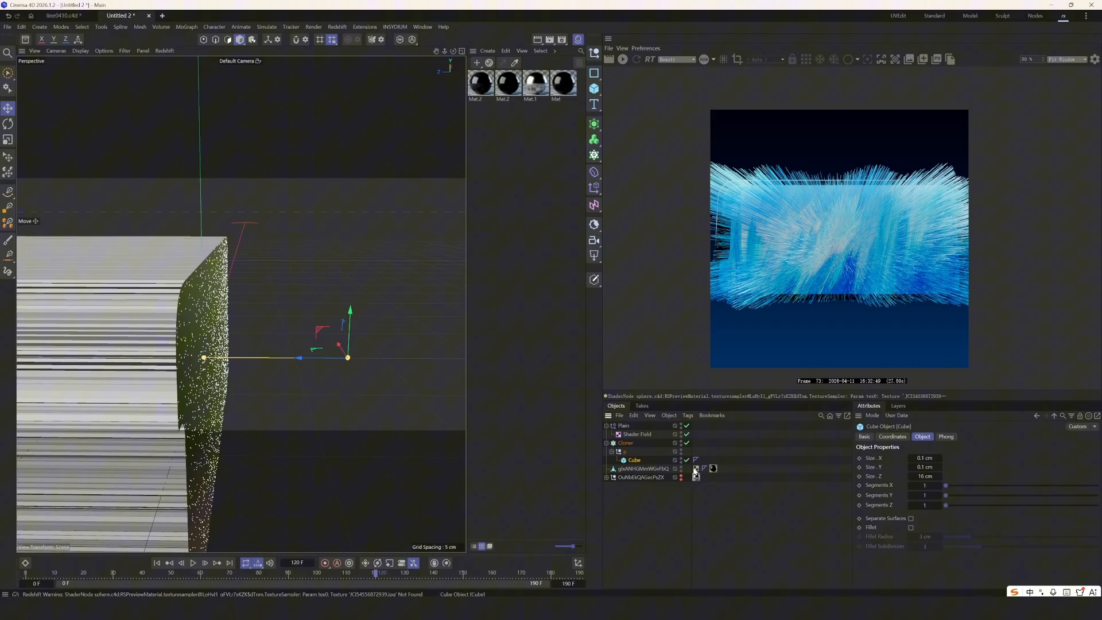
left_click(890, 437)
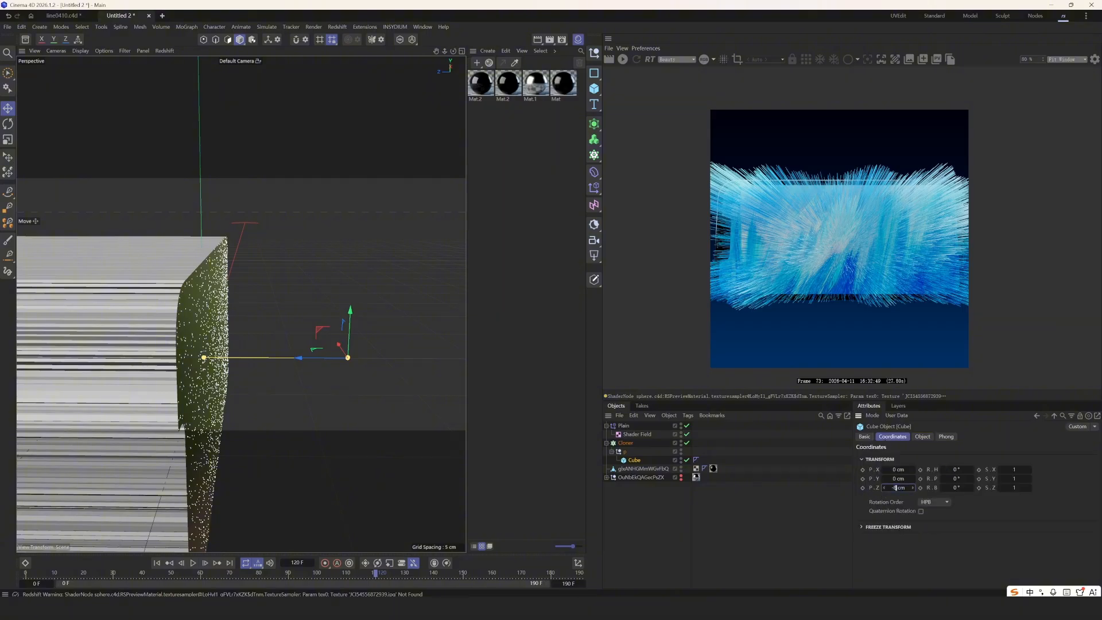
type("-8.5")
key("Return")
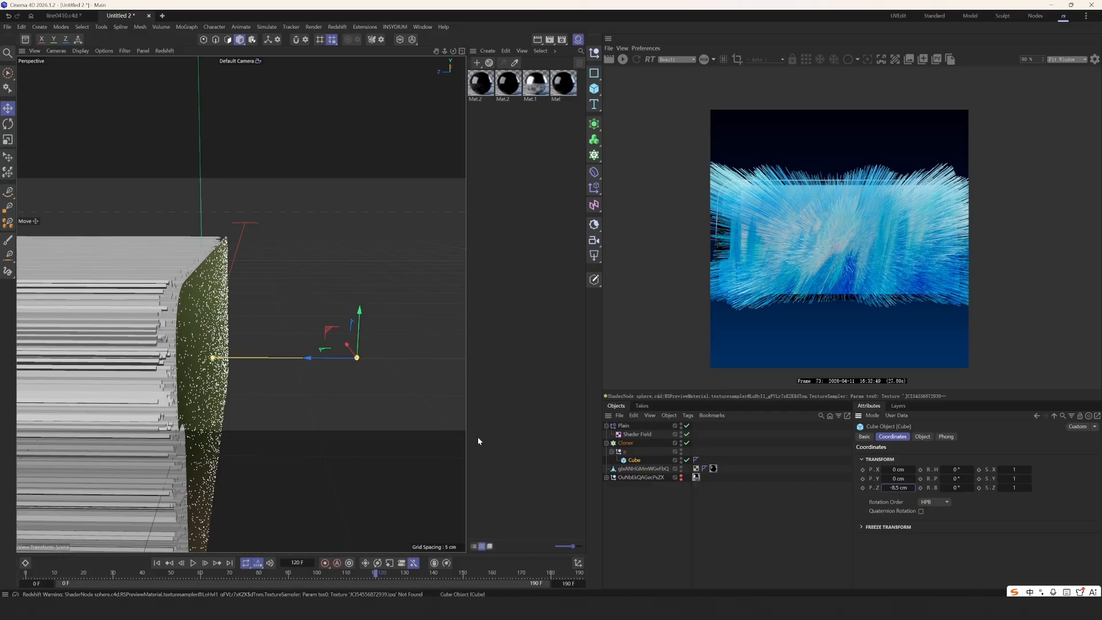
mouse_move(207, 287)
left_mouse_down("alt")
mouse_move(222, 277)
mouse_move(213, 272)
mouse_move(207, 288)
mouse_move(223, 290)
mouse_move(216, 287)
left_mouse_up("alt")
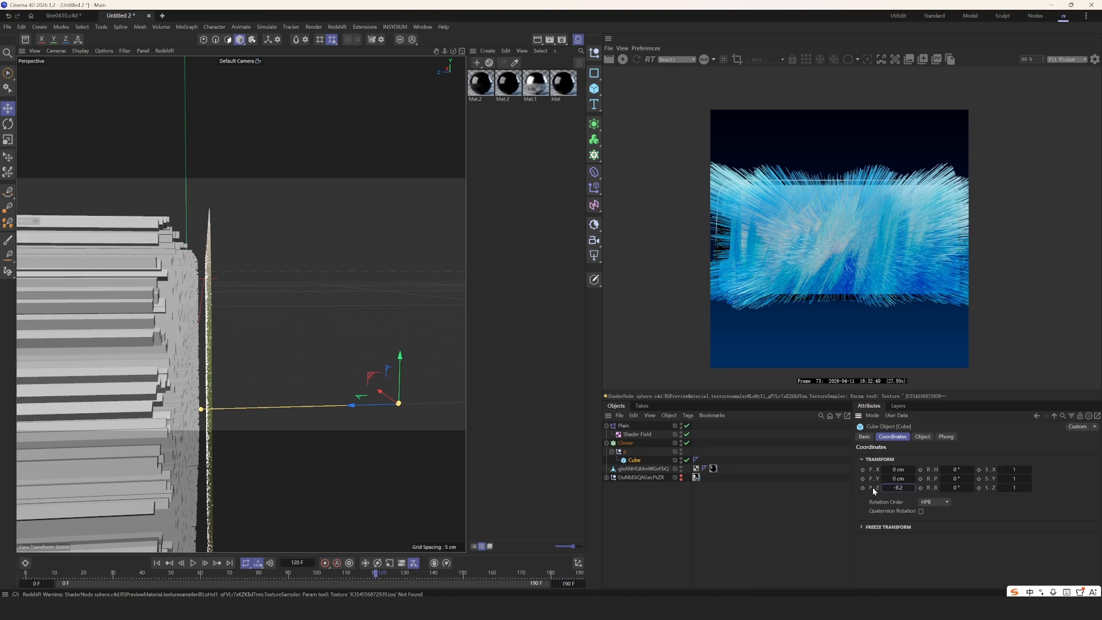
key("Return")
Replay the animation from the start with the offset cube and examine the strands at frame 0 from several angles
left_click_drag(100, 304, 154, 345, "alt")
scroll(158, 287, "down", 6)
left_click(157, 563)
left_click(193, 563)
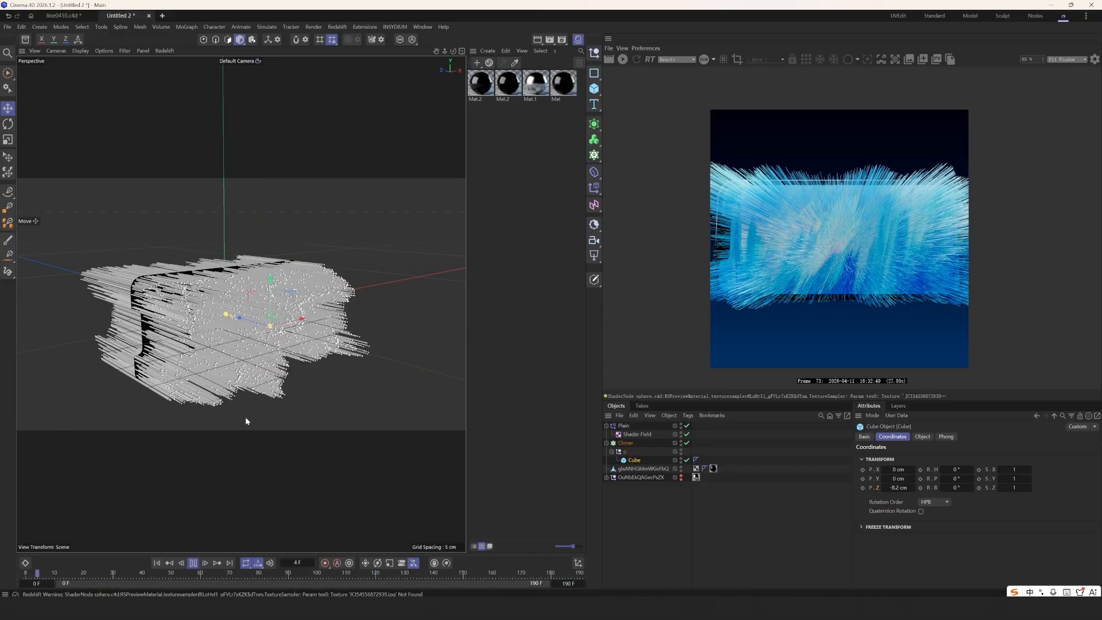
left_click_drag(281, 356, 210, 341, "alt")
middle_click_drag(356, 344, 304, 345, "alt")
scroll(303, 345, "up", 6)
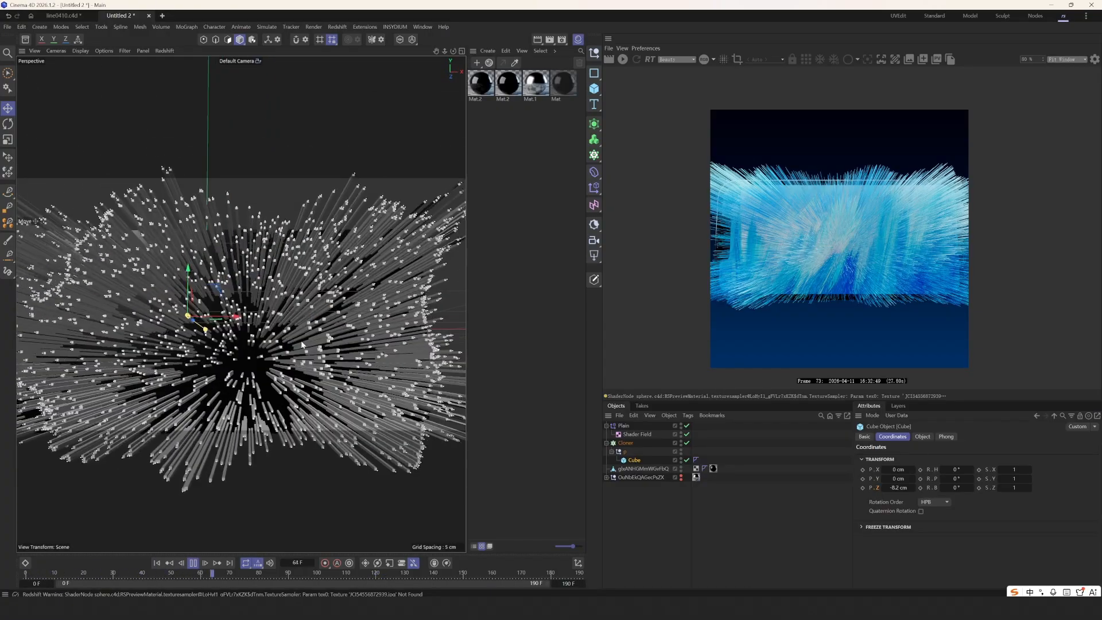
left_click_drag(302, 345, 253, 356, "alt")
scroll(235, 354, "down", 6)
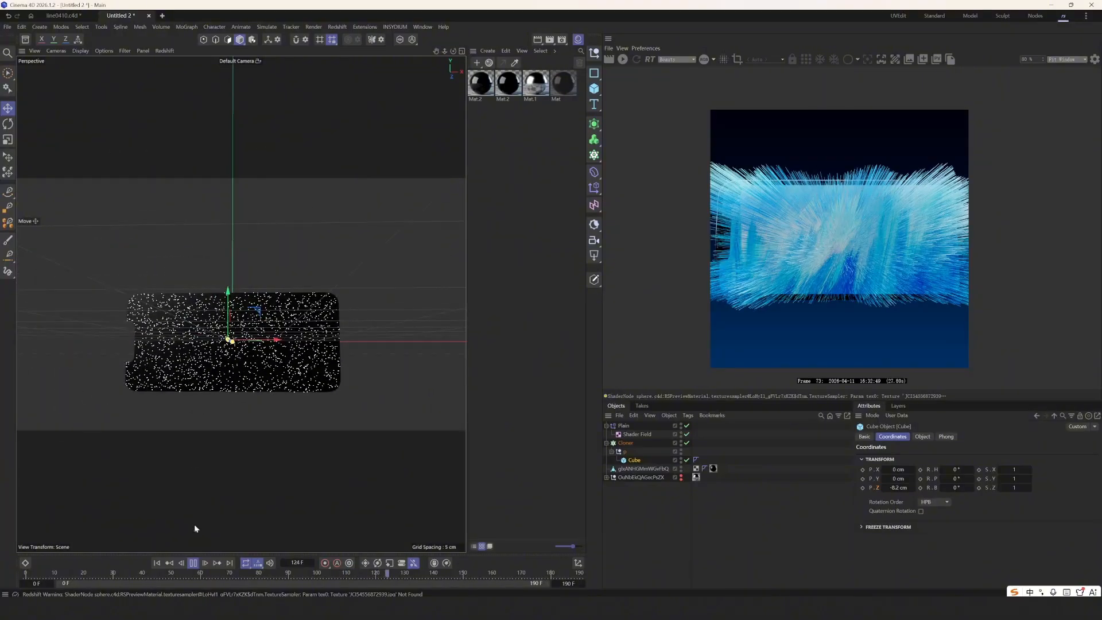
left_click(196, 562)
left_click_drag(183, 575, 20, 561)
scroll(217, 389, "up", 3)
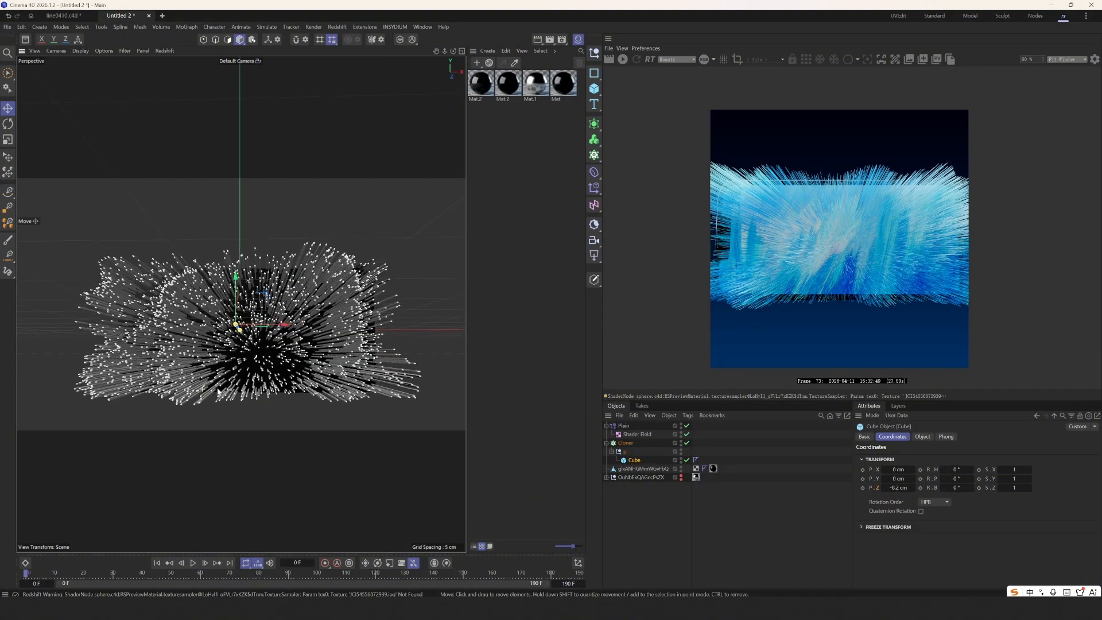
left_click_drag(218, 390, 219, 332, "alt")
middle_click_drag(238, 312, 241, 346, "alt")
scroll(241, 346, "up", 3)
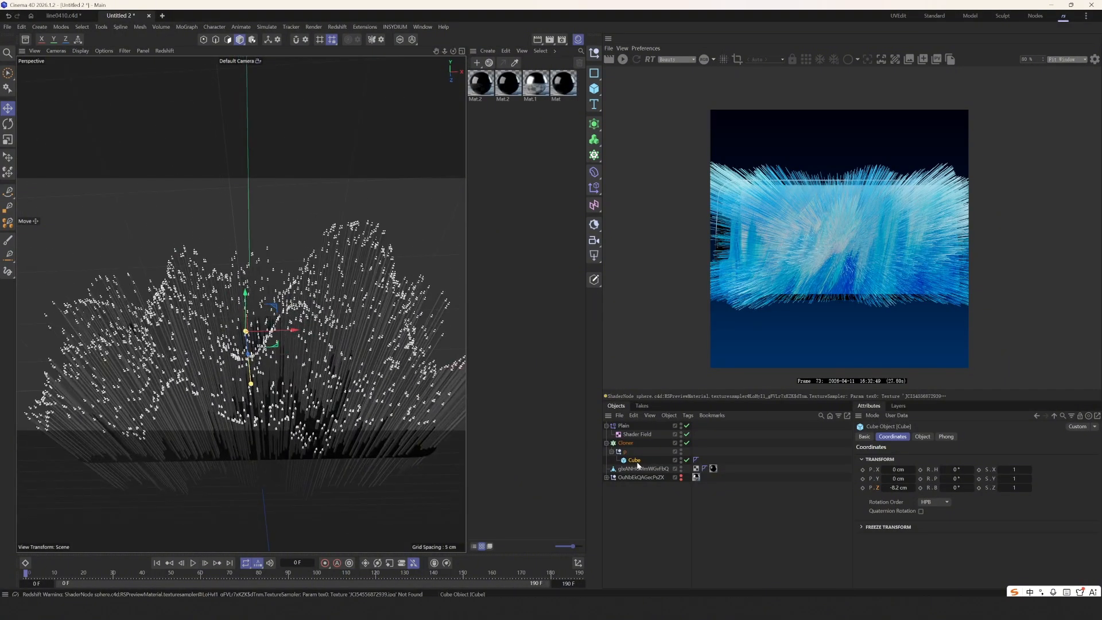
Set the seed of the Noise shader in the Shader Field to 669
left_click(631, 436)
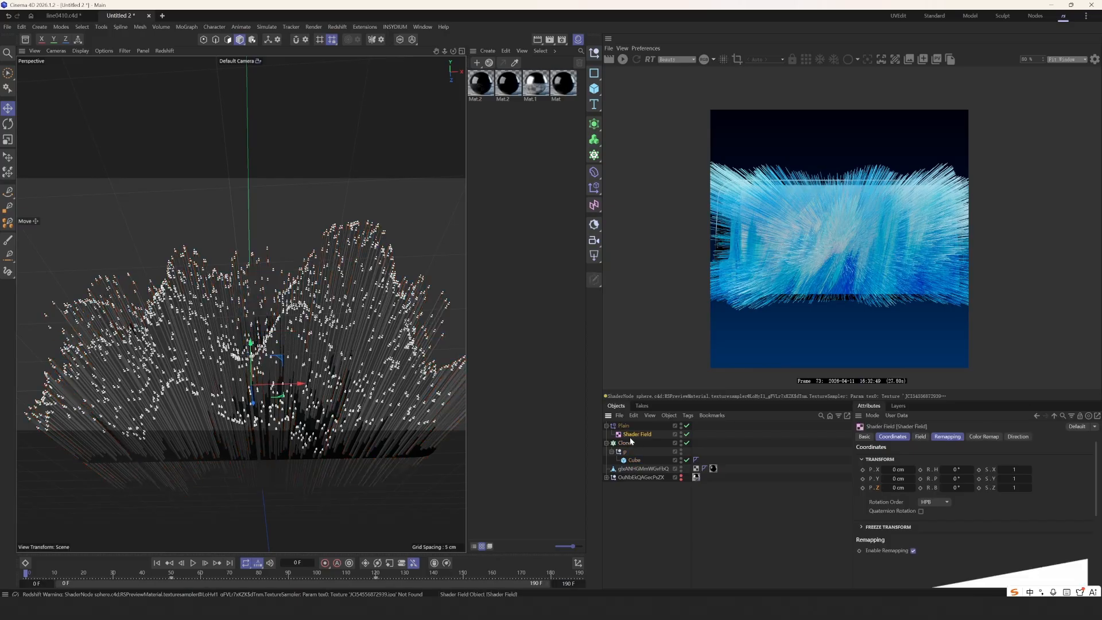
scroll(870, 532, "down", 2)
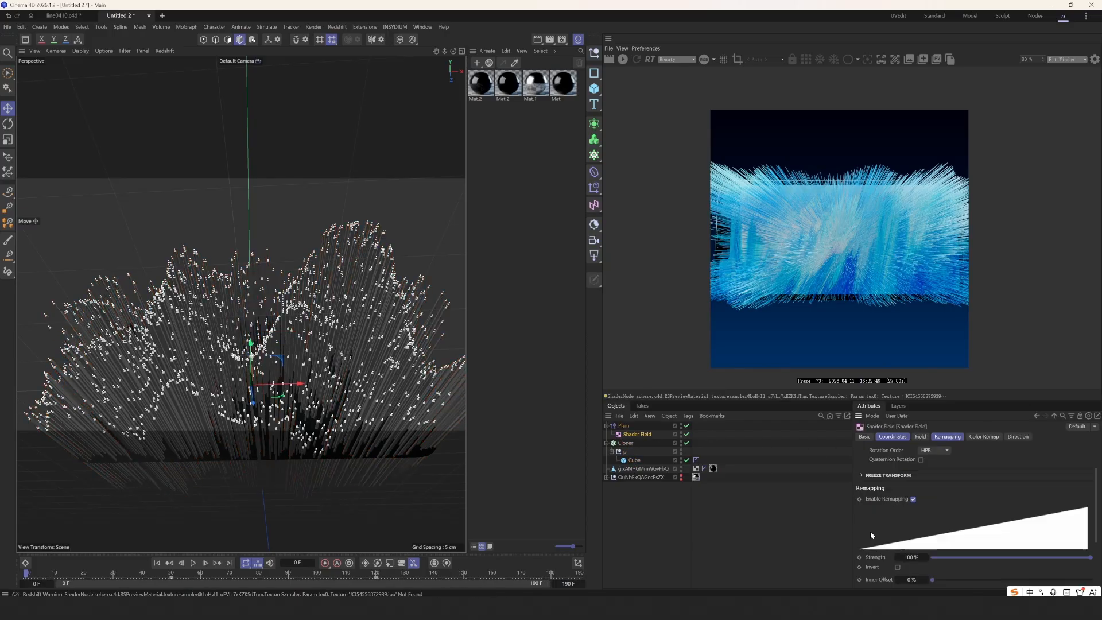
left_click(975, 440)
left_click(941, 439)
left_click(919, 439)
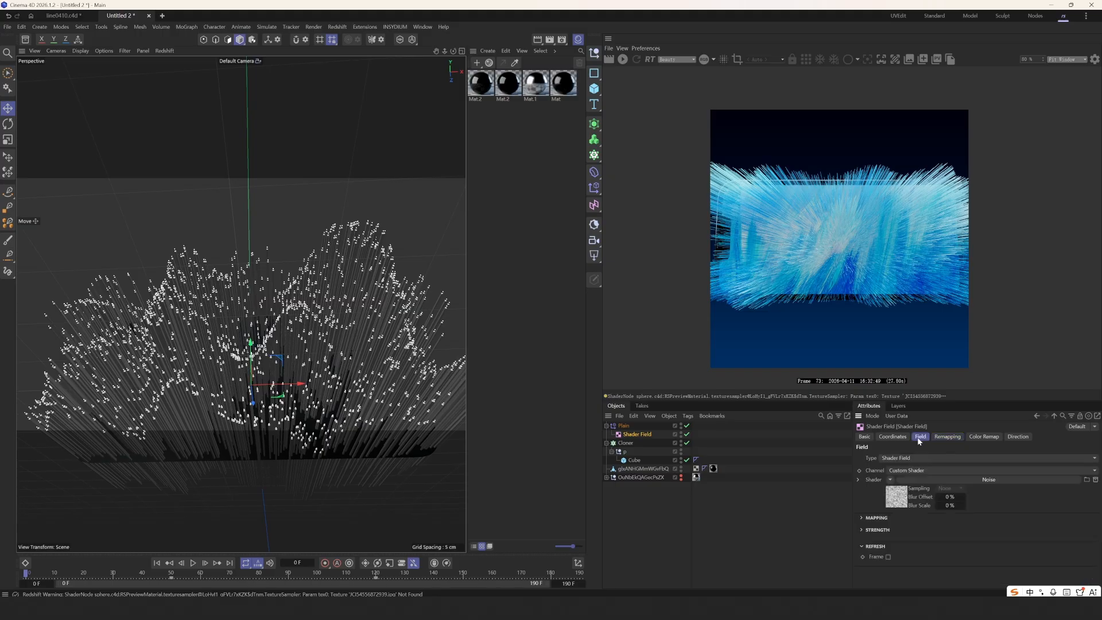
left_click(918, 474)
left_click(918, 474)
left_click(915, 477)
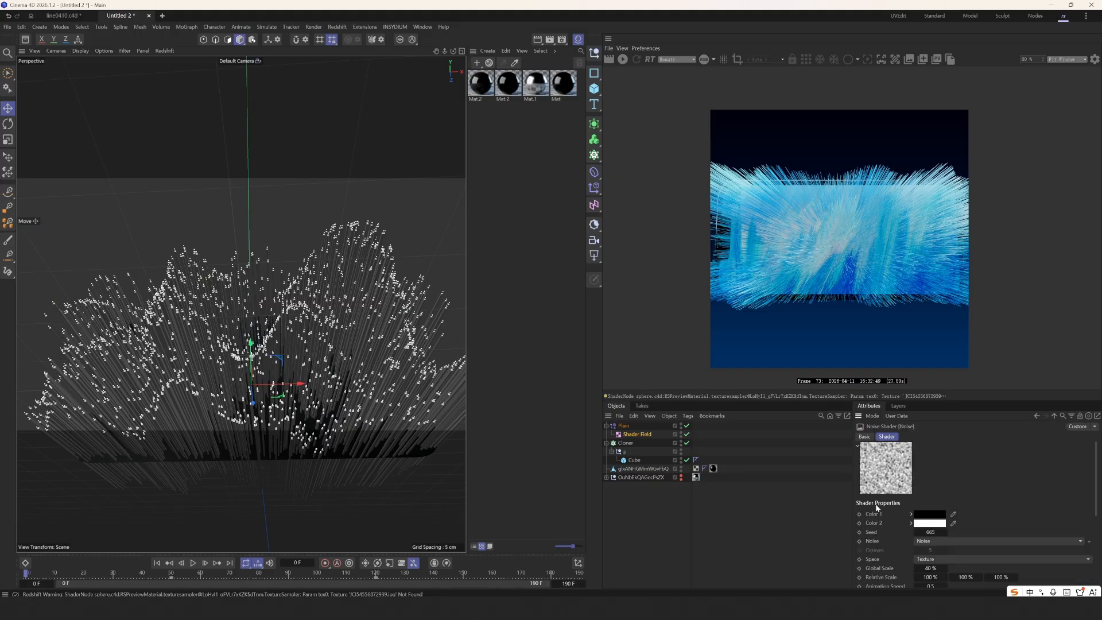
scroll(884, 502, "down", 2)
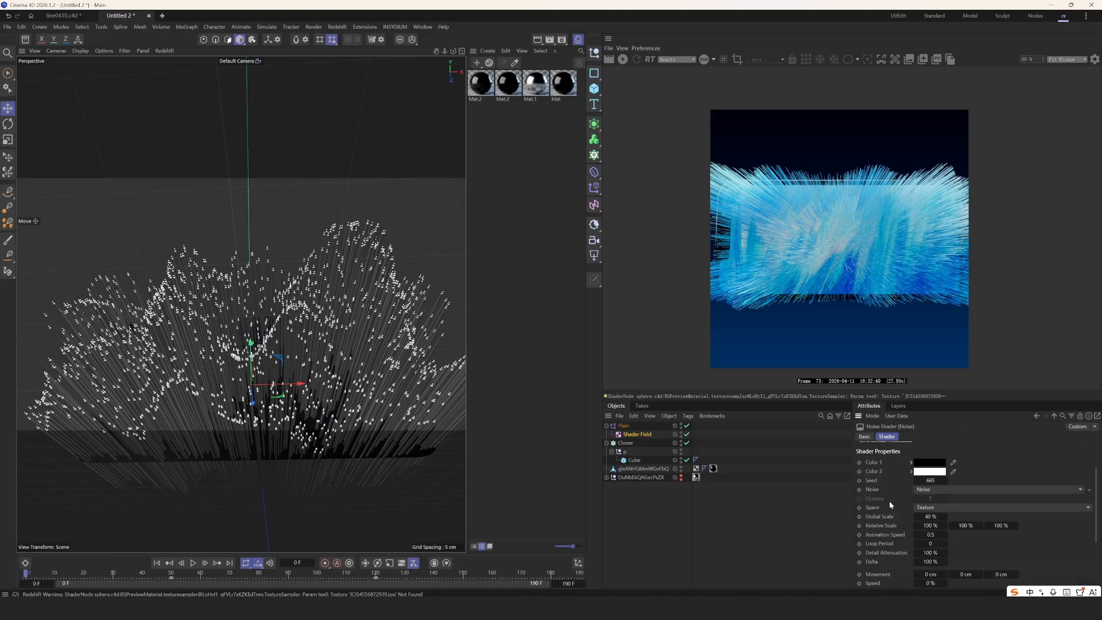
left_click(945, 480)
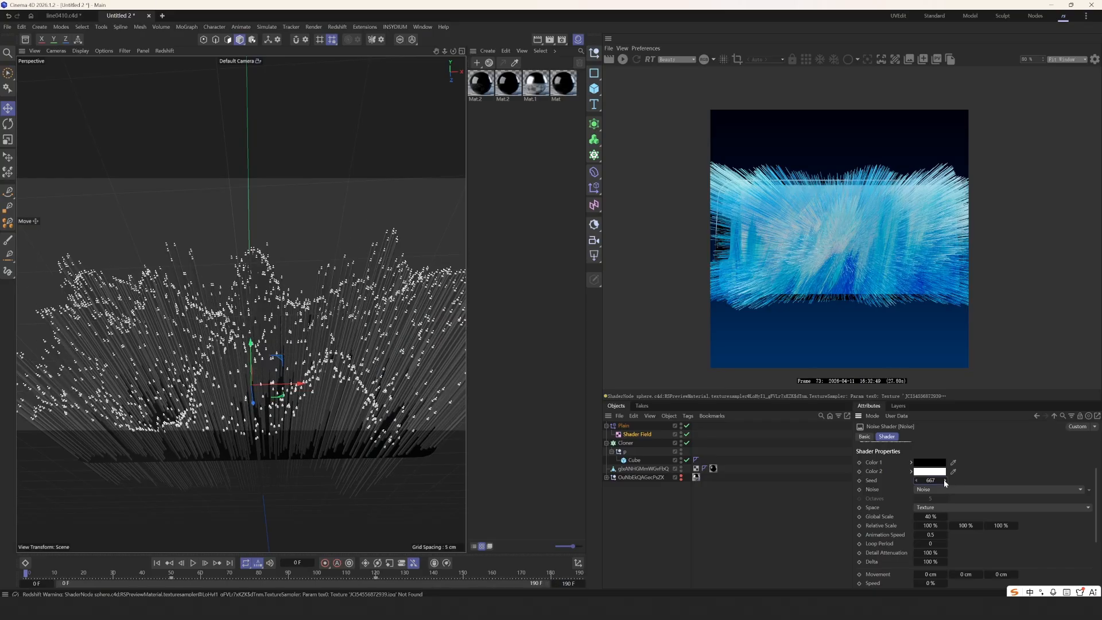
left_click(945, 480)
left_click(945, 480)
Preview the strand motion with the new noise seed and return to the first frame
left_click_drag(194, 346, 179, 389, "alt")
left_click(194, 563)
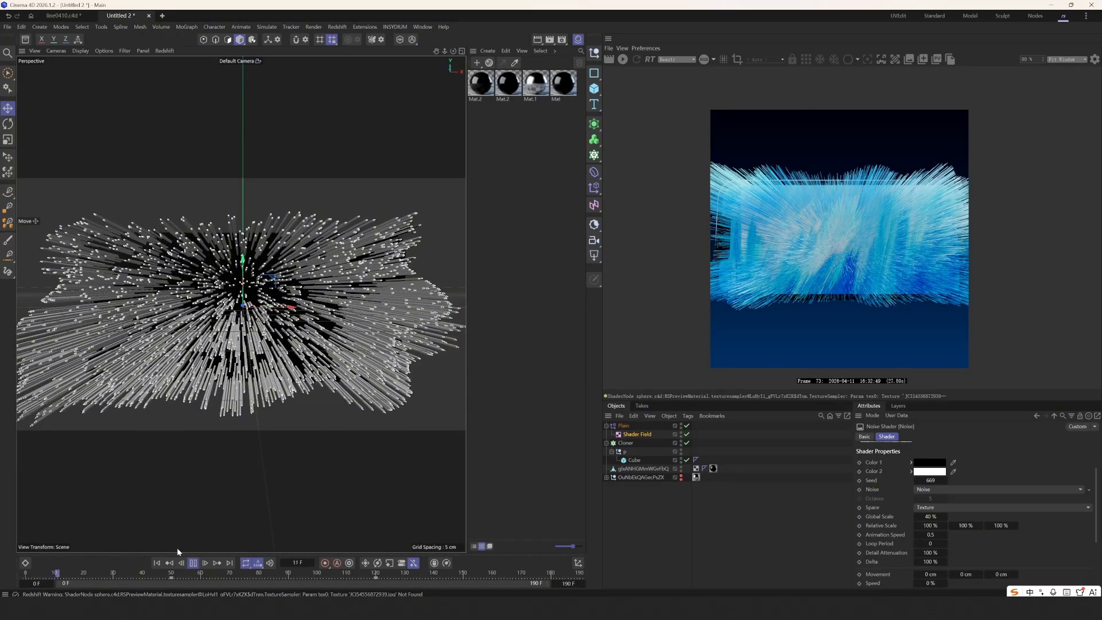
left_click(193, 564)
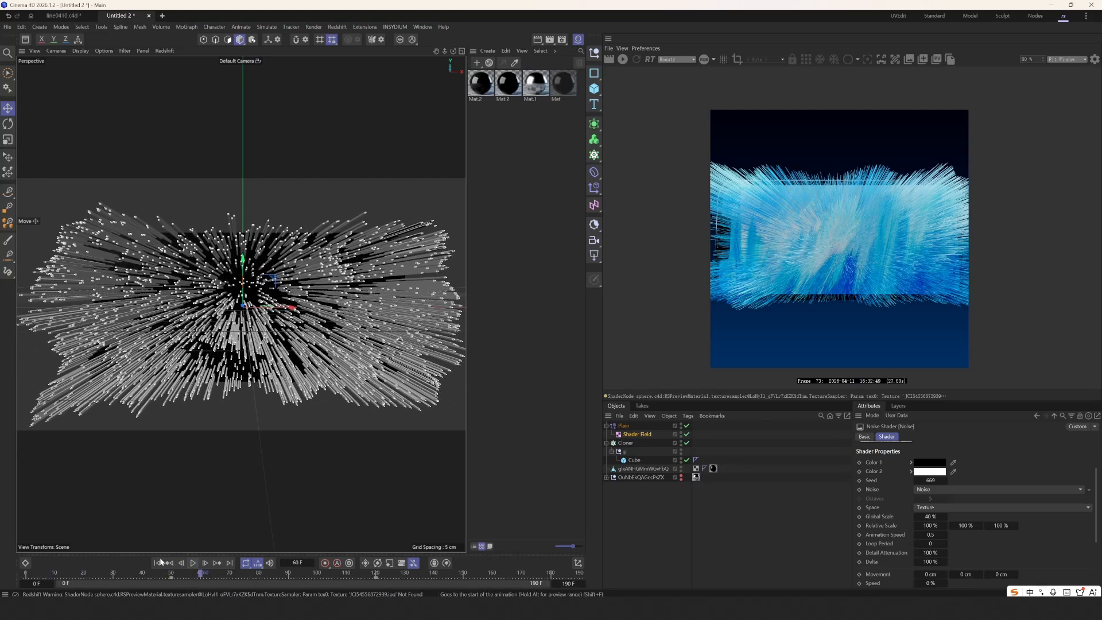
left_click(157, 563)
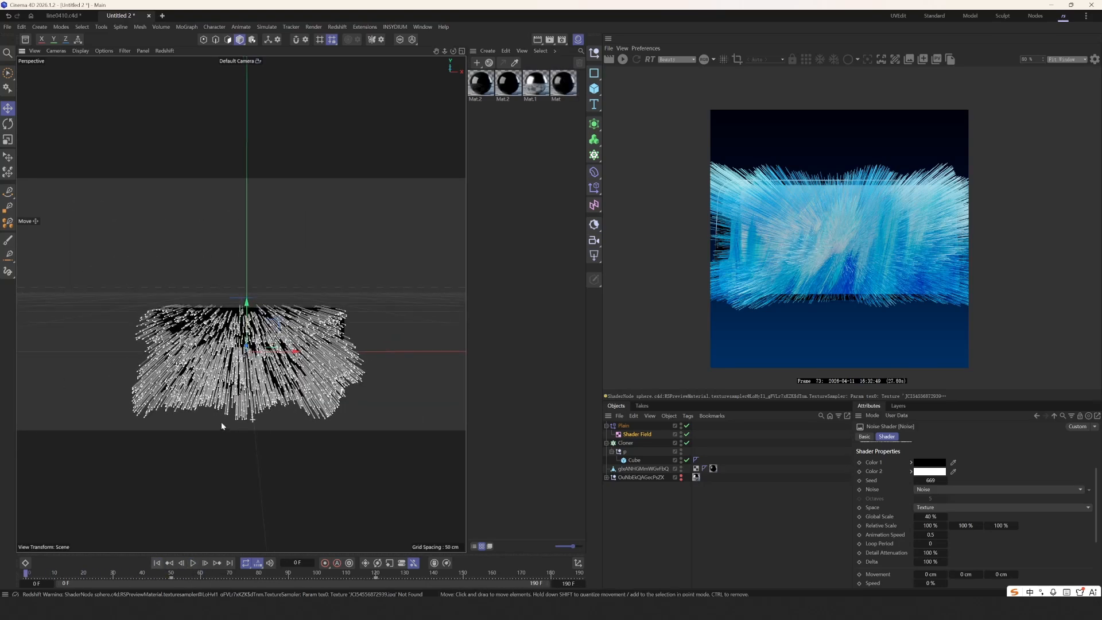
Switch to the line0410.c4d project and examine its finished strands up close from outside the render camera
left_click(59, 16)
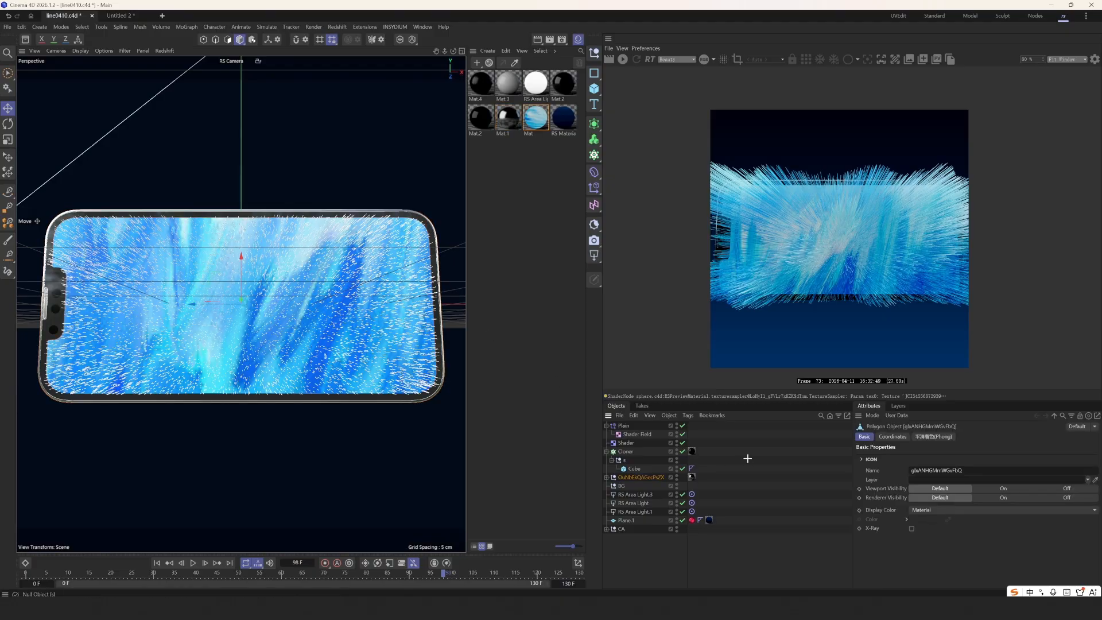
left_click(748, 458)
middle_click(288, 298)
middle_click(309, 262)
scroll(309, 261, "down", 8)
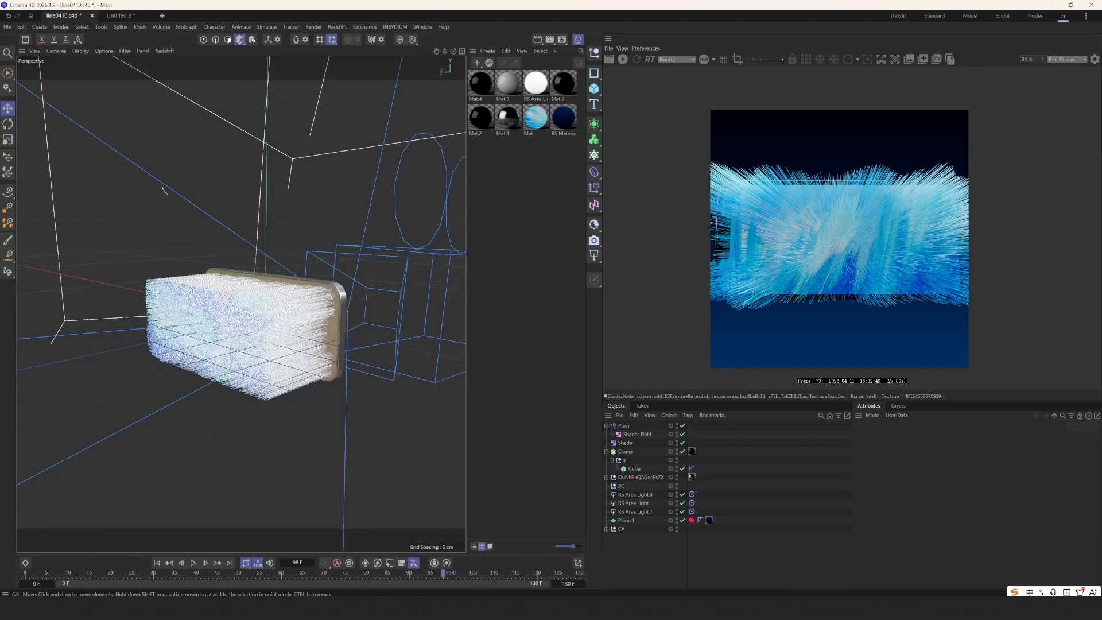
scroll(206, 263, "up", 9)
left_click_drag(208, 269, 206, 260, "alt")
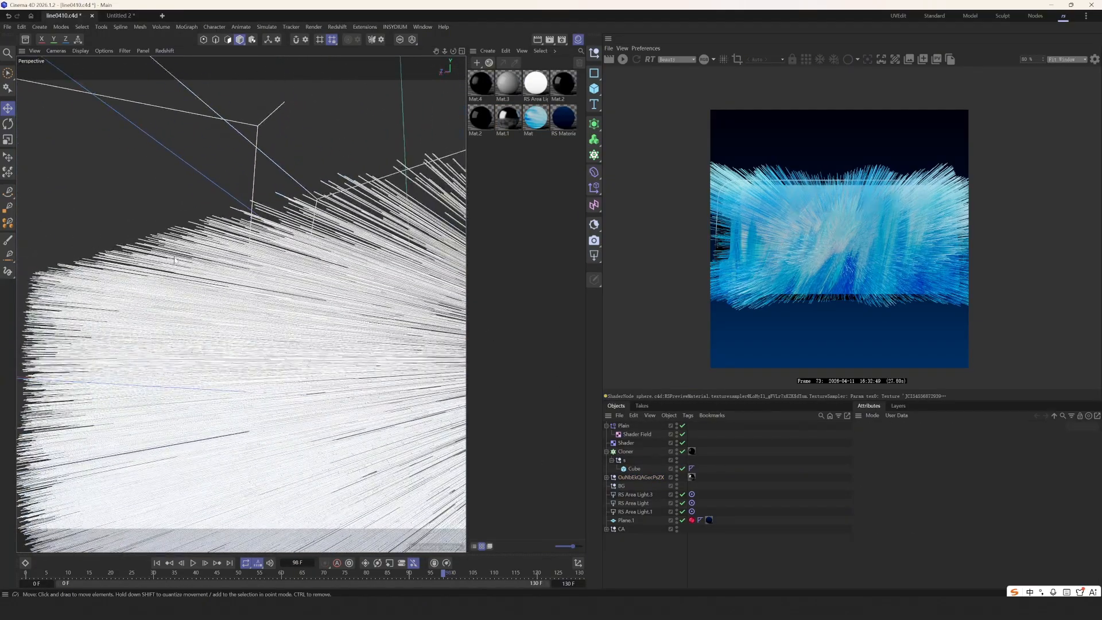
left_click(205, 259)
Inspect the reference Cube's size and fillet and the Cloner's distribution and count, comparing them with the rendered strands
left_click(627, 471)
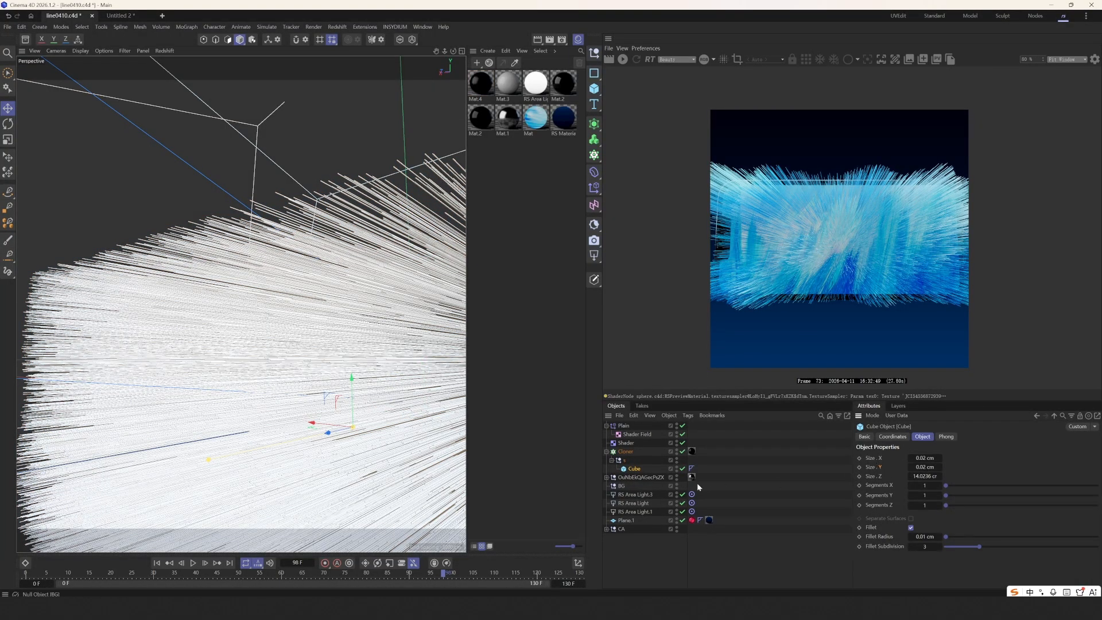
left_click(621, 453)
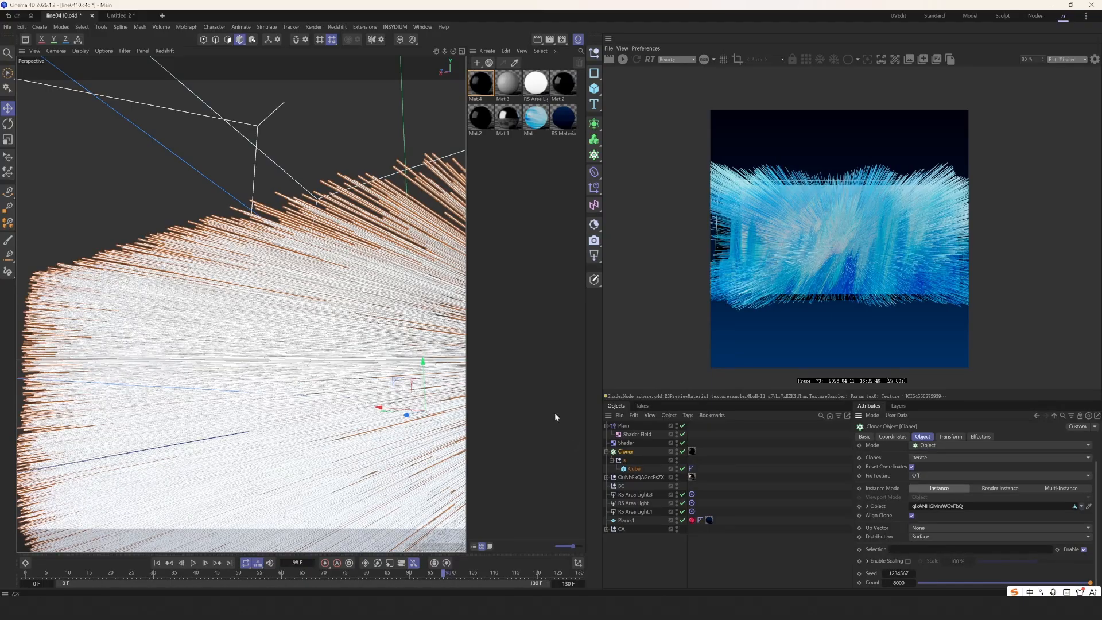
left_click_drag(301, 259, 364, 243, "alt")
scroll(780, 230, "up", 5)
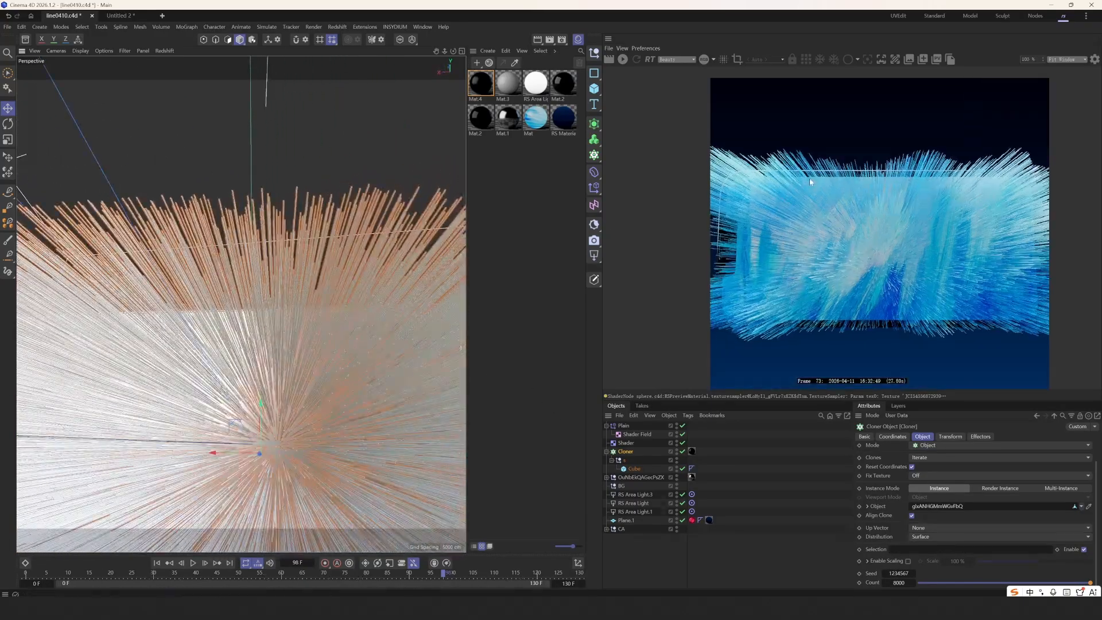
middle_click_drag(804, 169, 829, 158)
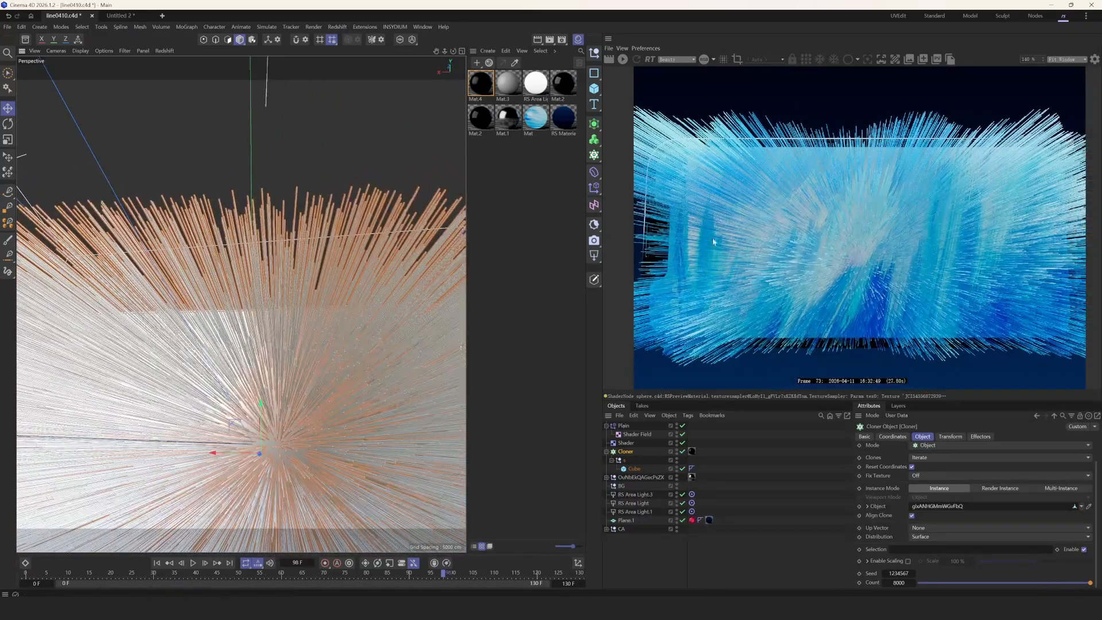
scroll(725, 245, "down", 3)
mouse_move(268, 389)
left_mouse_down("alt")
mouse_move(285, 387)
mouse_move(267, 309)
mouse_move(275, 394)
mouse_move(249, 377)
left_mouse_up("alt")
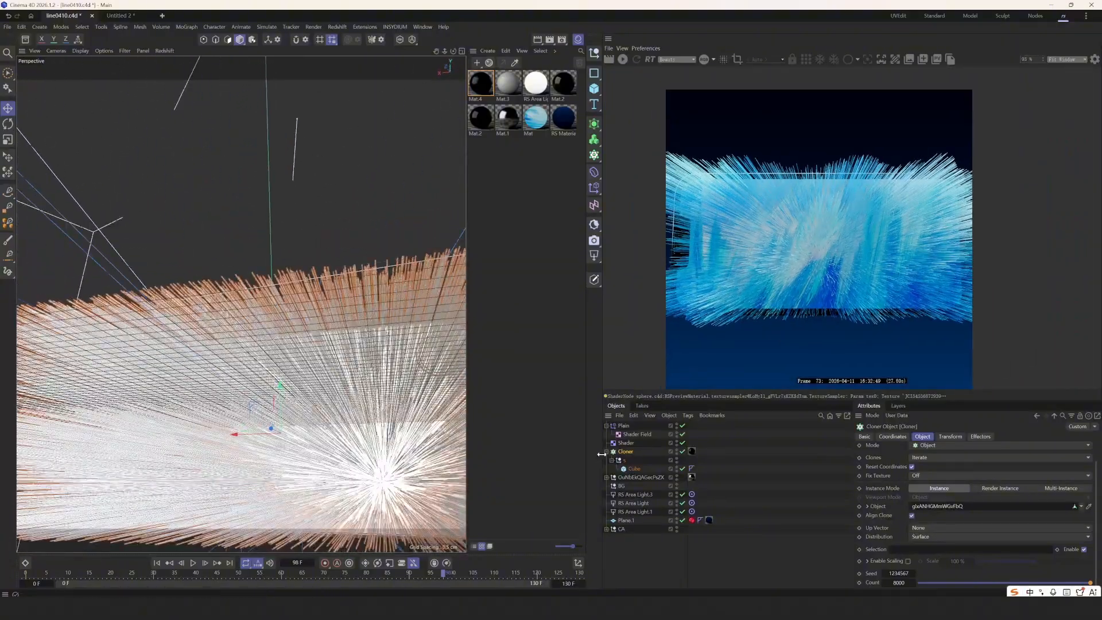
Recheck the reference Cube's size and fillet radius, and examine the whole strand-covered phone from outside the render camera
left_click(630, 469)
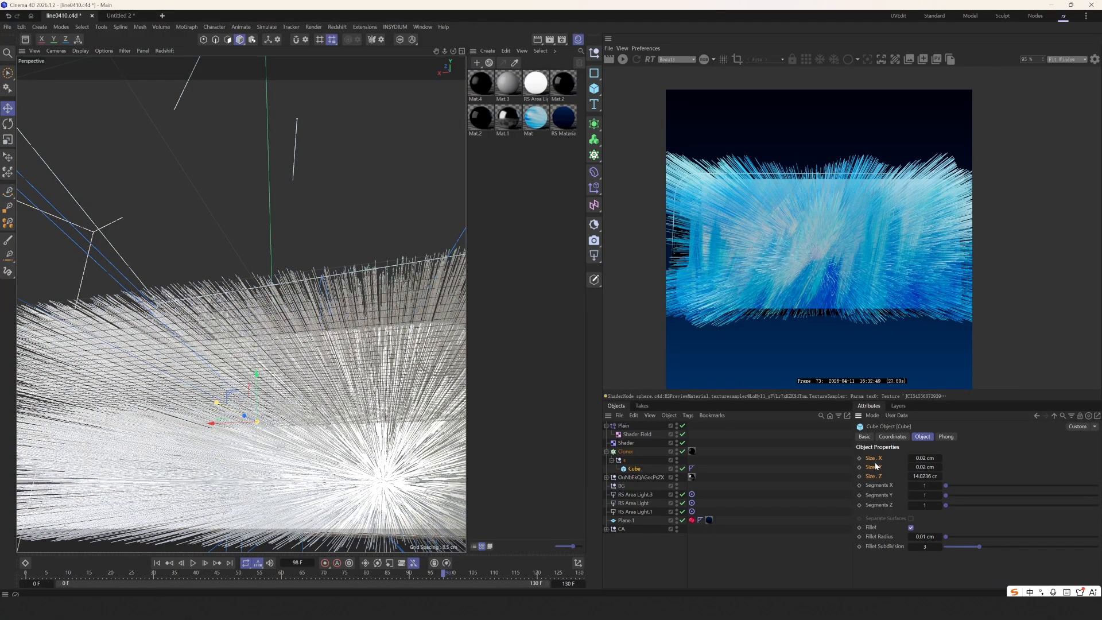
left_click(782, 467)
key("h")
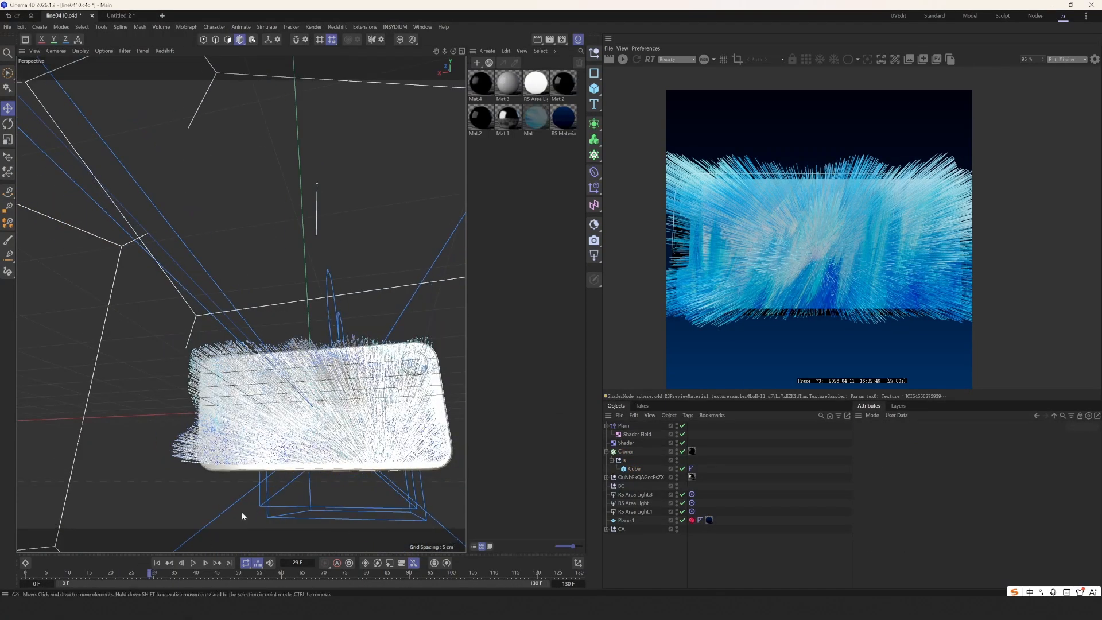
left_click_drag(334, 381, 336, 366, "alt")
left_click(338, 366)
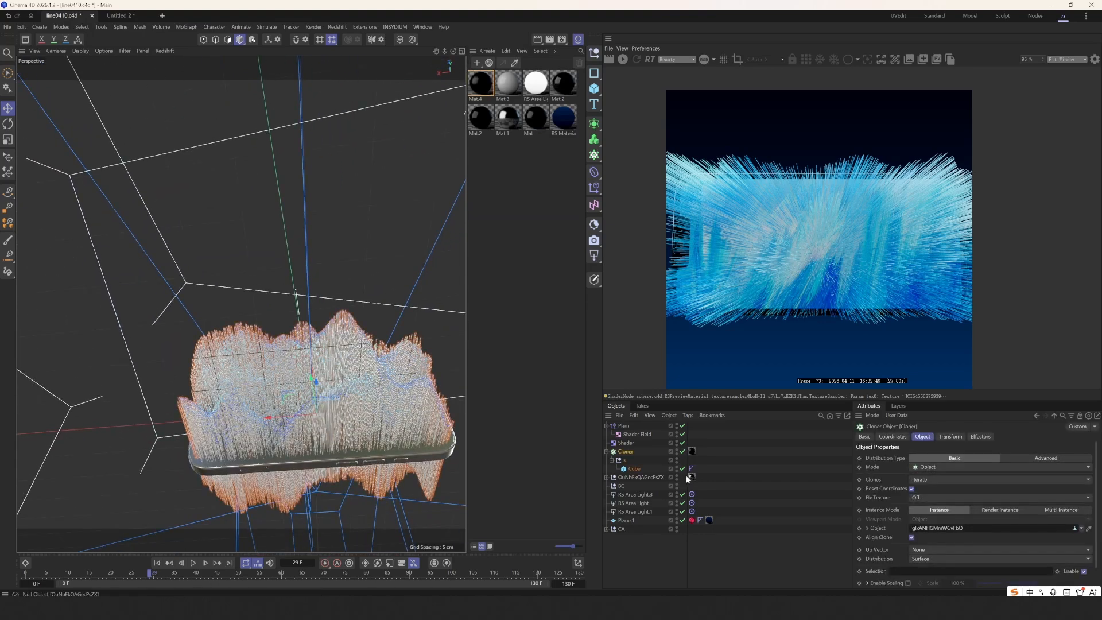
Hide the Cloner's strands to expose the bare phone and start the Redshift live render
left_click(678, 451, "alt")
left_click_drag(362, 482, 327, 441, "alt")
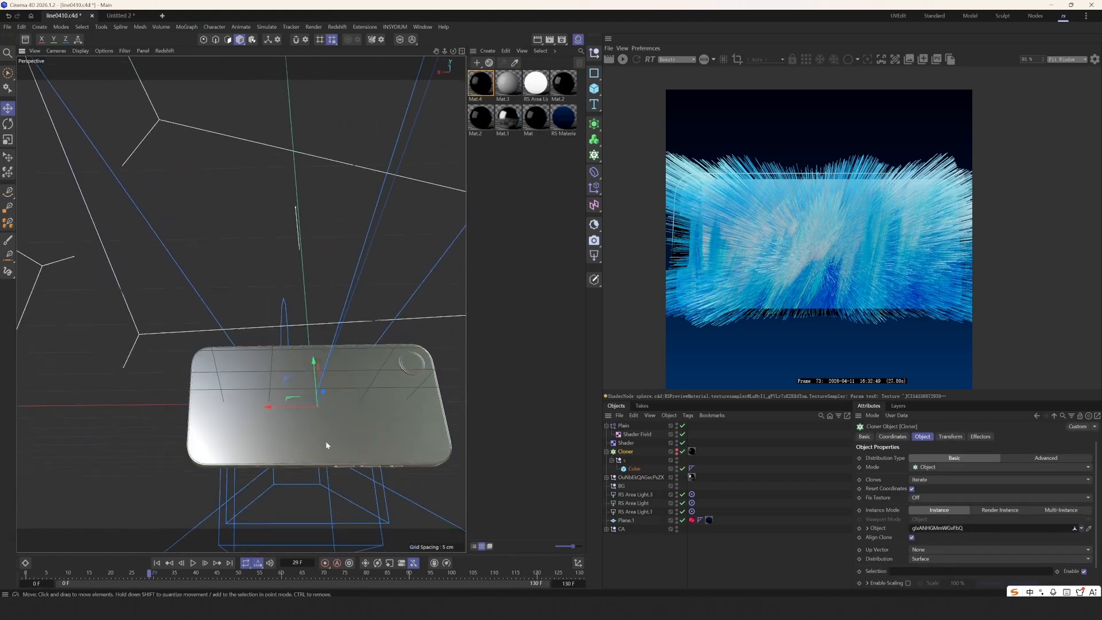
left_click(327, 440)
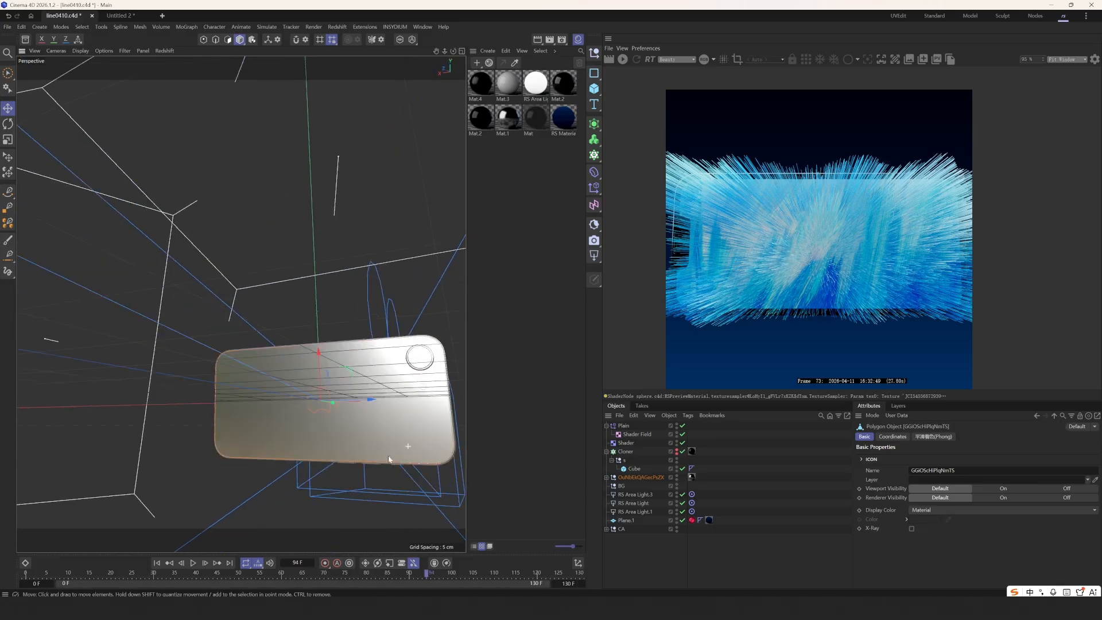
left_click(622, 60)
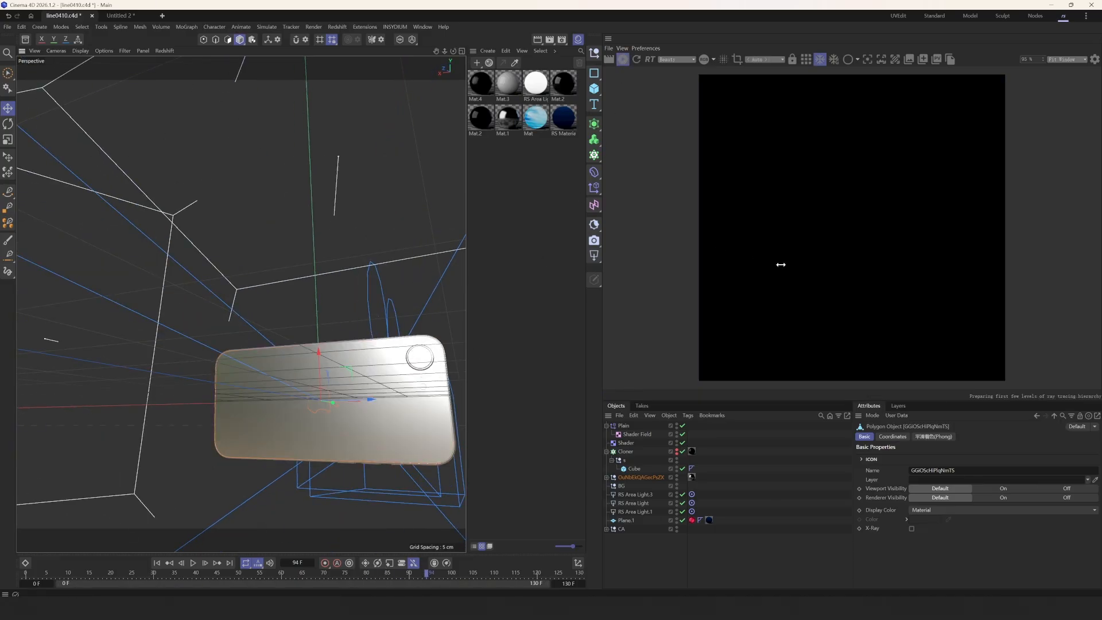
Examine the bare phone model from its back around to its screen side in the live render
left_click_drag(315, 406, 342, 406, "alt")
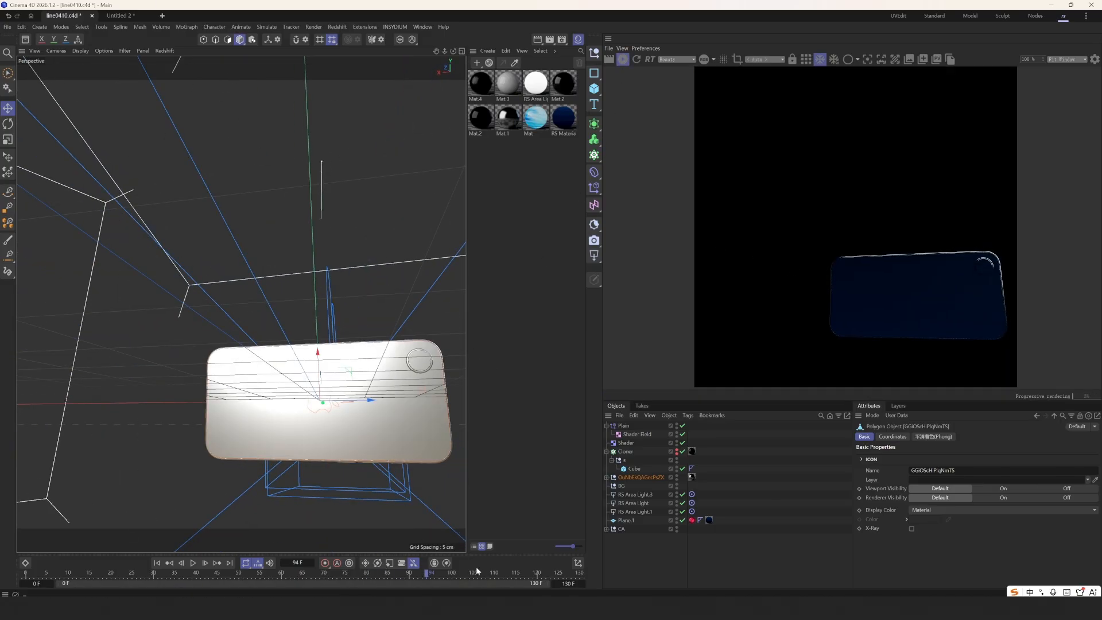
left_click_drag(476, 571, 486, 573)
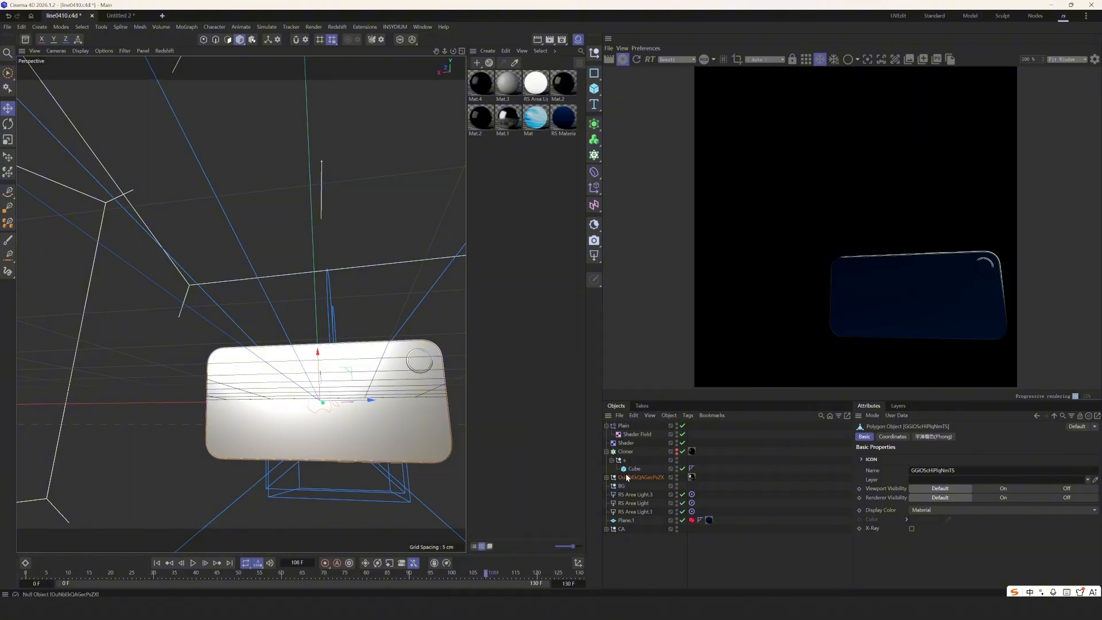
left_click(642, 552)
left_click(379, 381)
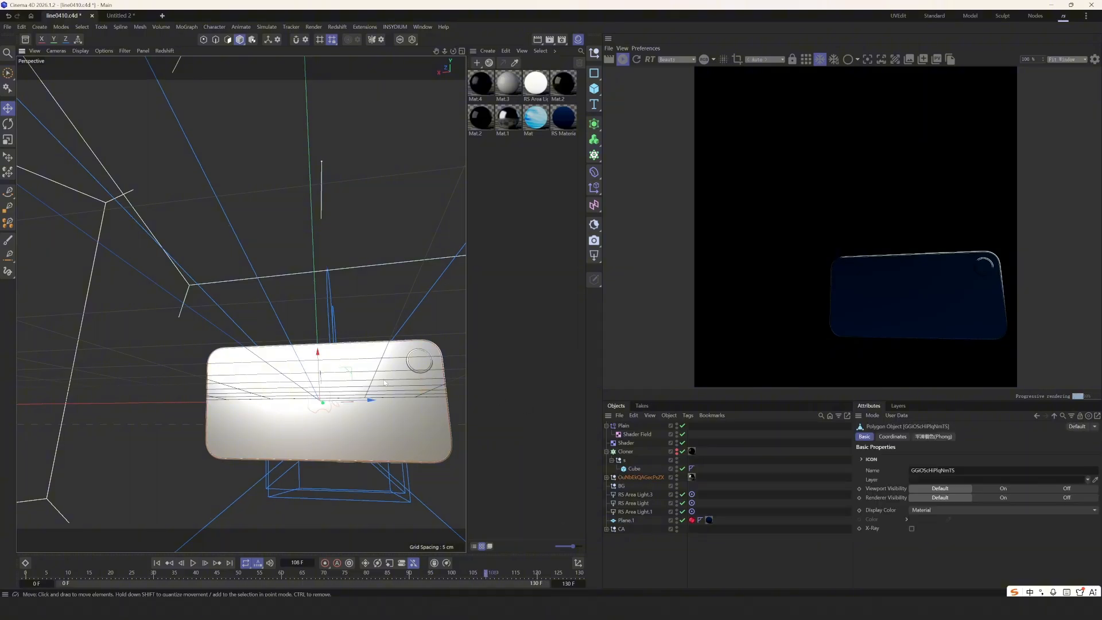
left_click_drag(379, 381, 293, 400, "alt")
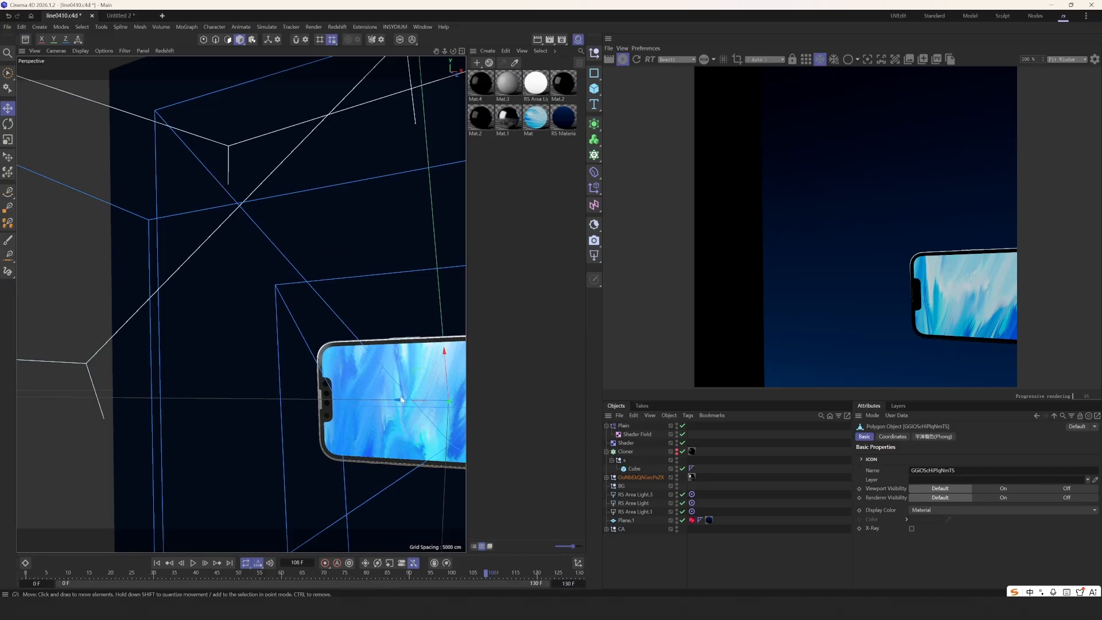
left_click_drag(135, 387, 252, 364, "alt")
scroll(252, 363, "up", 3)
left_click(252, 364)
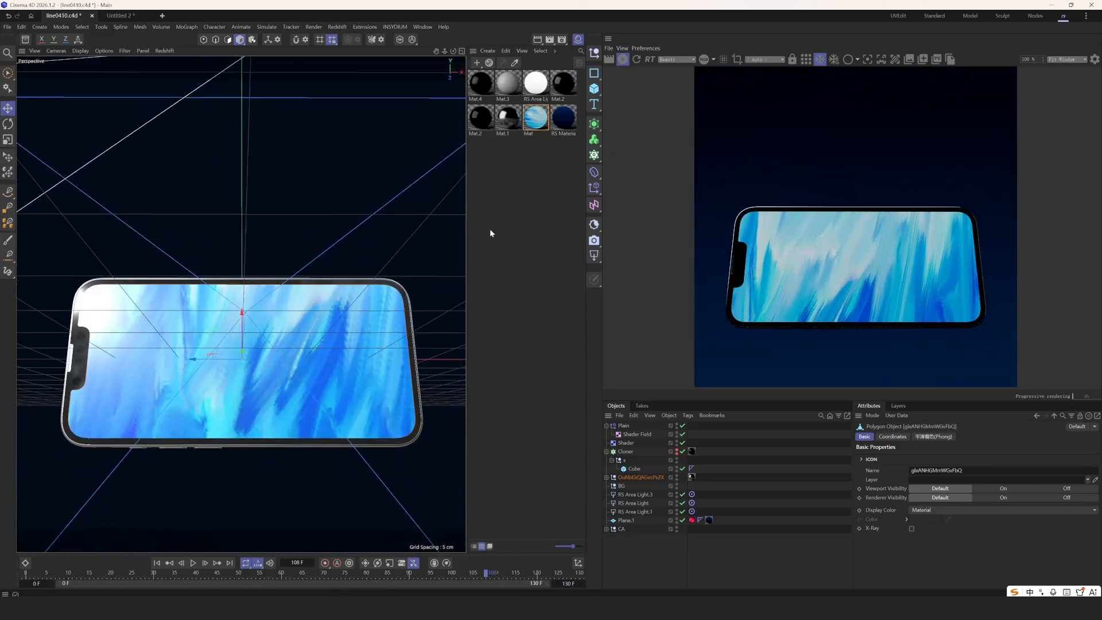
Open the node graph of the screen material Mat and inspect its wa_galss1.jpg Texture node against the render
double_click(533, 124)
left_click_drag(632, 111, 302, 161)
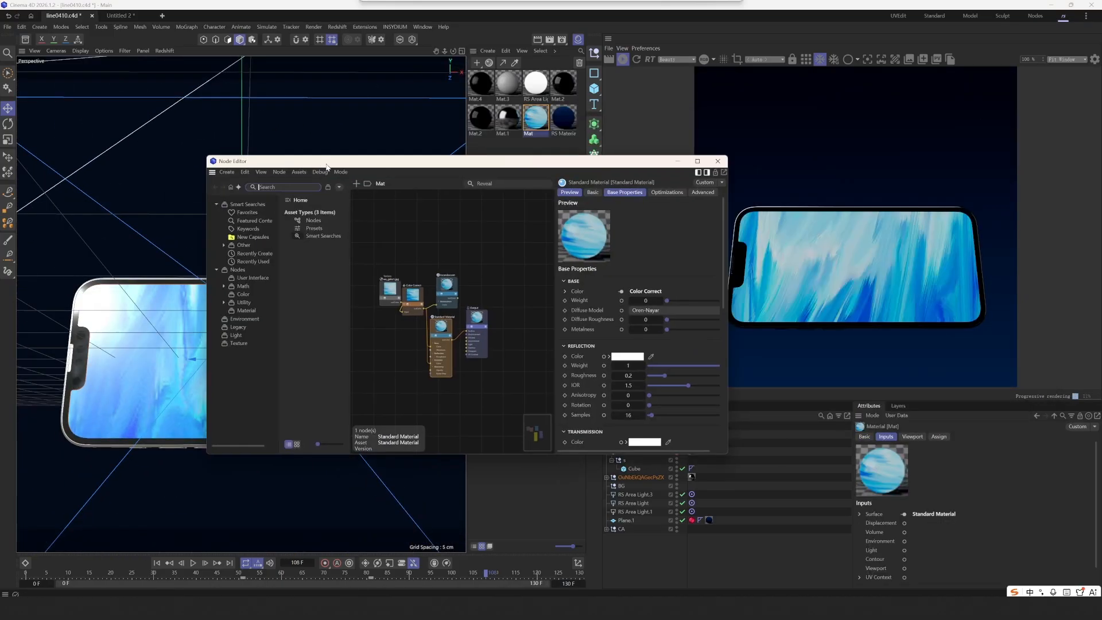
scroll(395, 284, "up", 4)
left_click(412, 275)
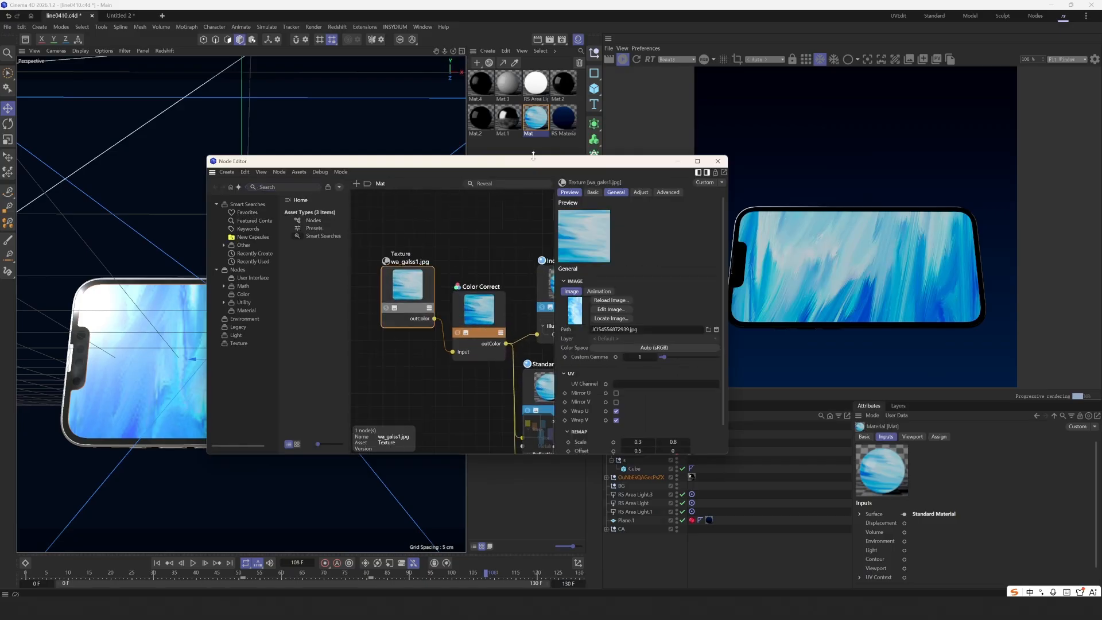
left_click_drag(533, 156, 415, 177)
scroll(791, 276, "up", 3)
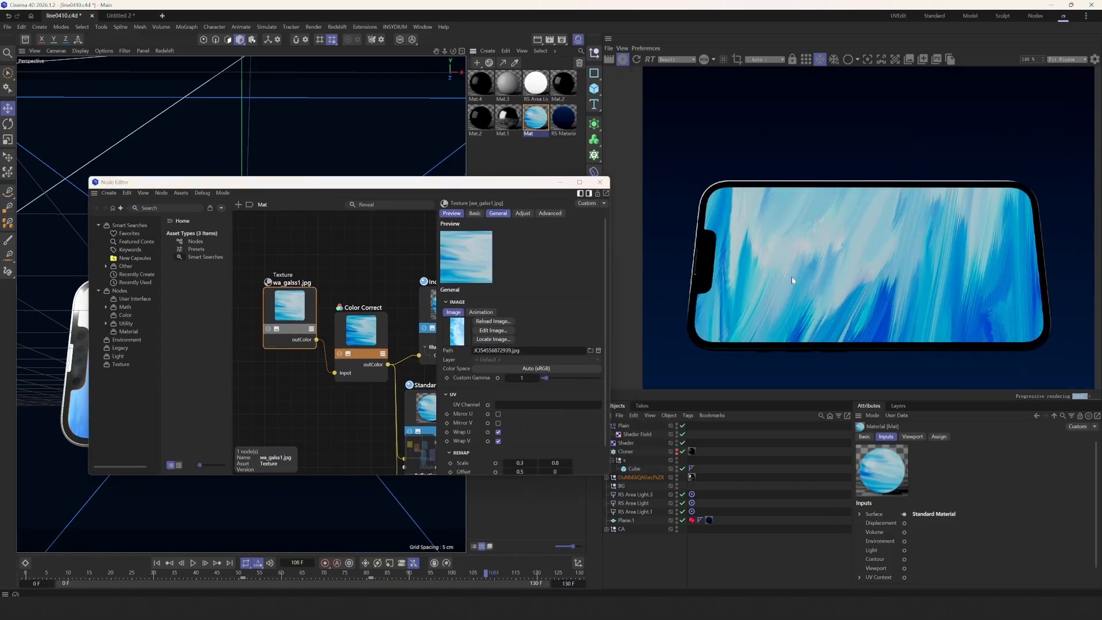
middle_click_drag(762, 294, 724, 277)
Check the Color Correct node's settings and delete the Incandescent node from the Mat material's graph
left_click(362, 332)
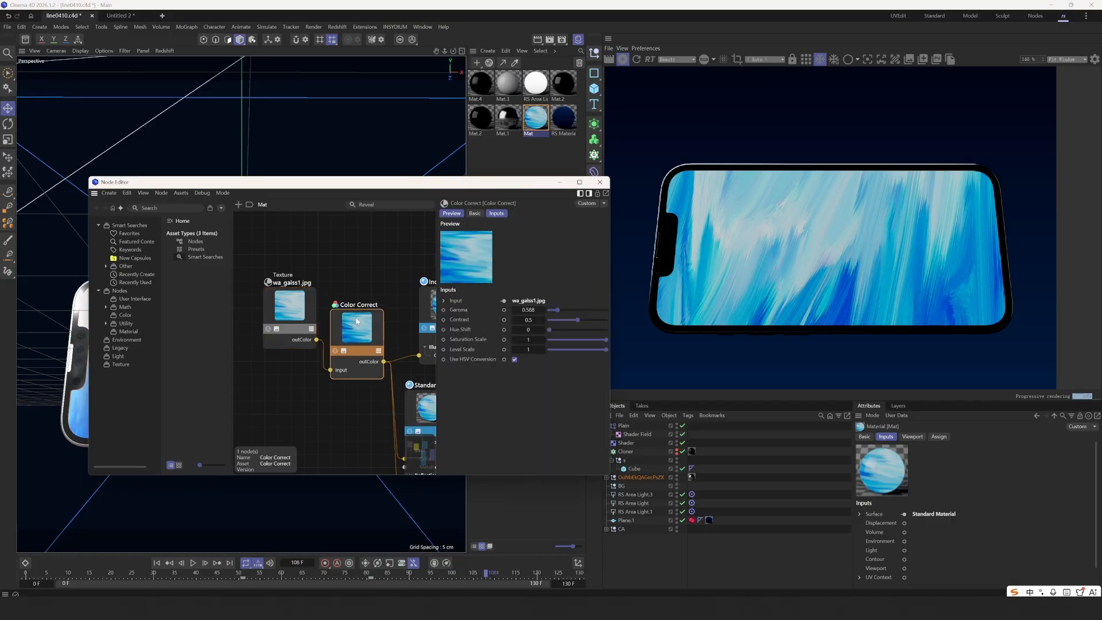
middle_click_drag(367, 339, 308, 324)
scroll(362, 316, "down", 4)
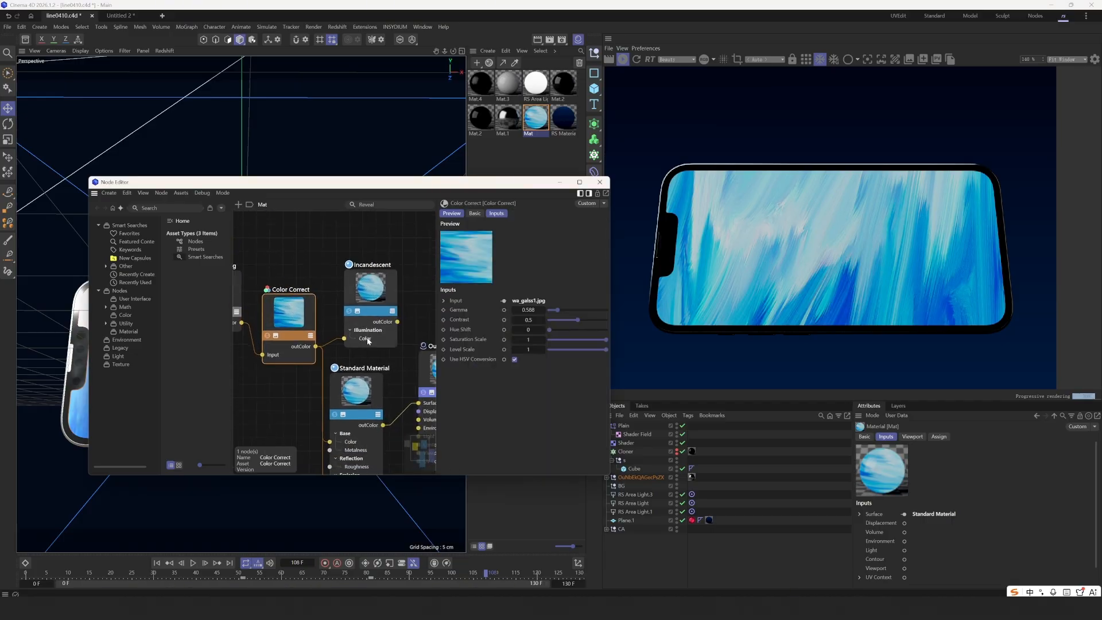
left_click(366, 309)
left_click(359, 367)
Examine the Standard Material's emission radiance and preview its keyframed change on the timeline, then close the material's node graph
scroll(370, 321, "up", 3)
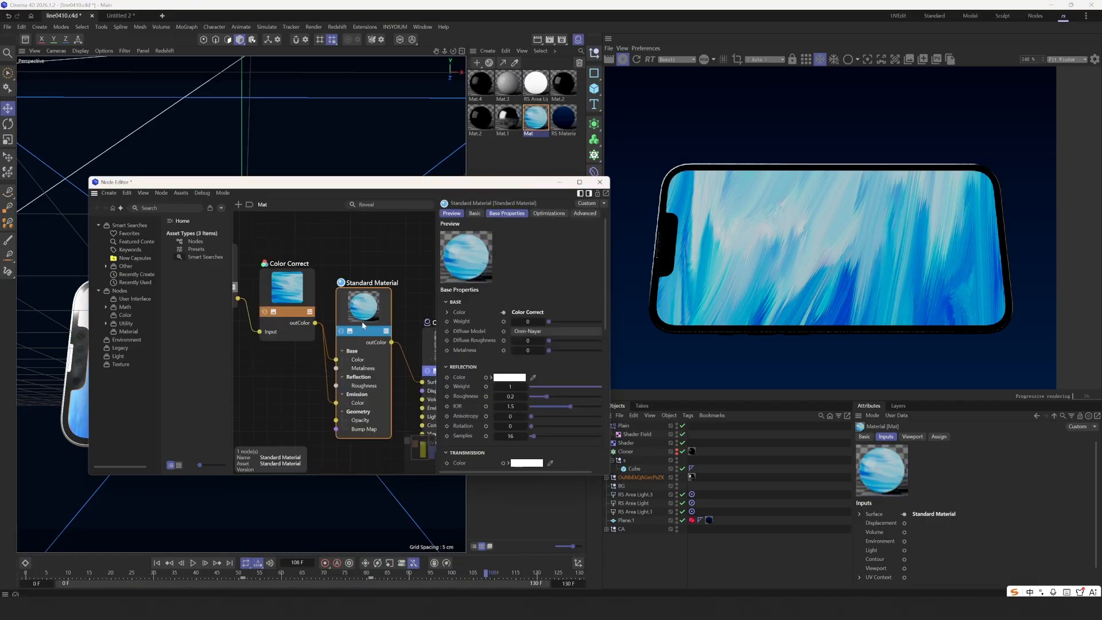
scroll(490, 332, "down", 5)
scroll(462, 381, "down", 5)
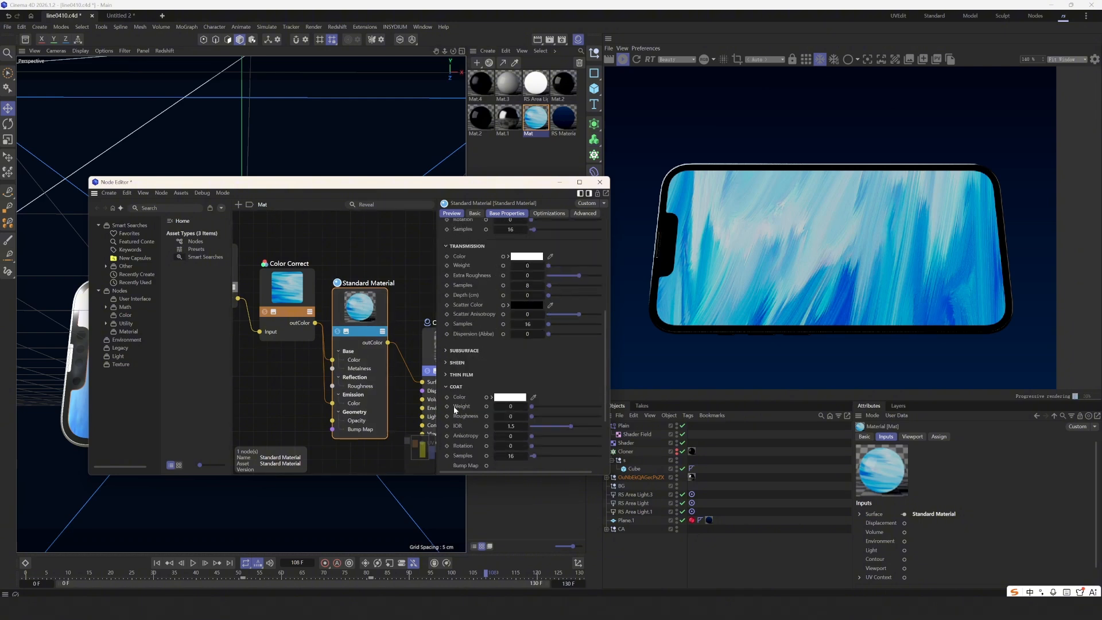
left_click(470, 394)
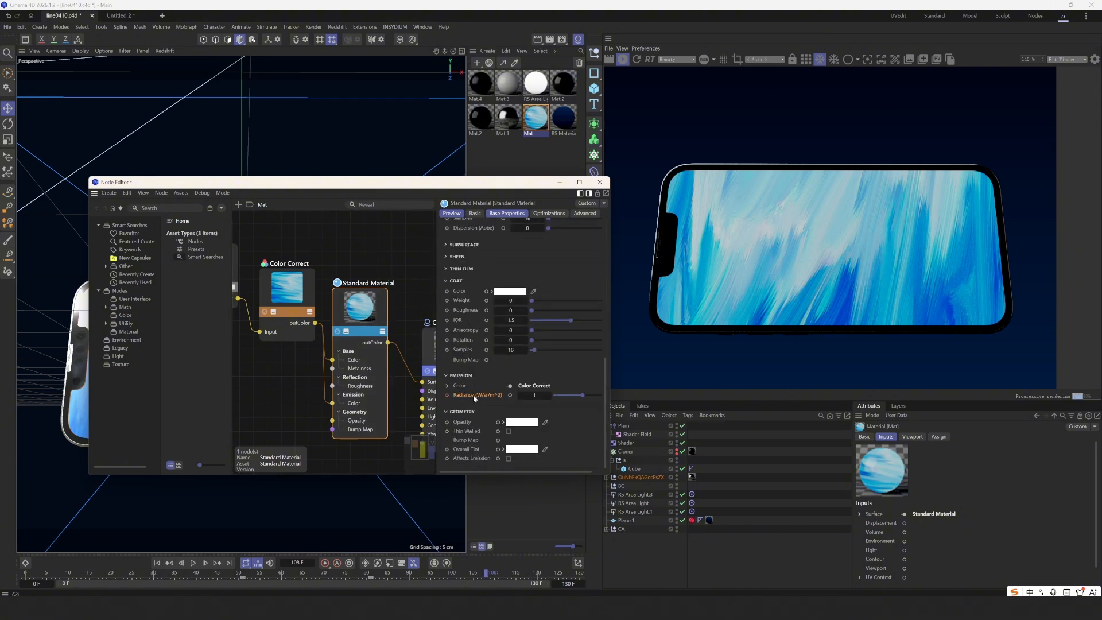
left_click_drag(229, 573, 372, 574)
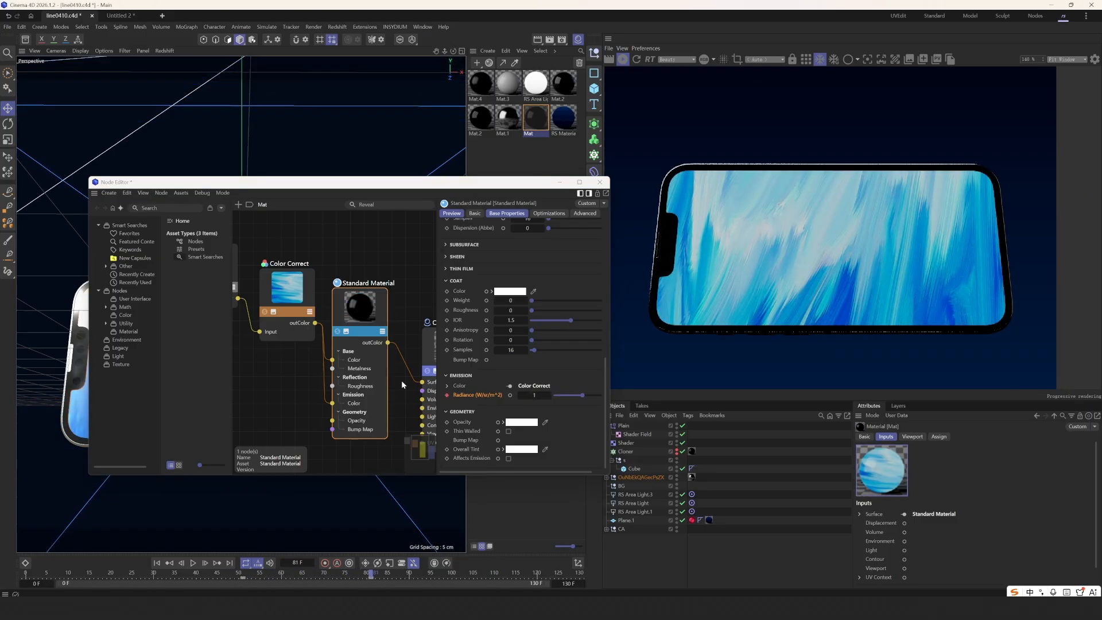
scroll(388, 289, "down", 4)
scroll(388, 289, "up", 2)
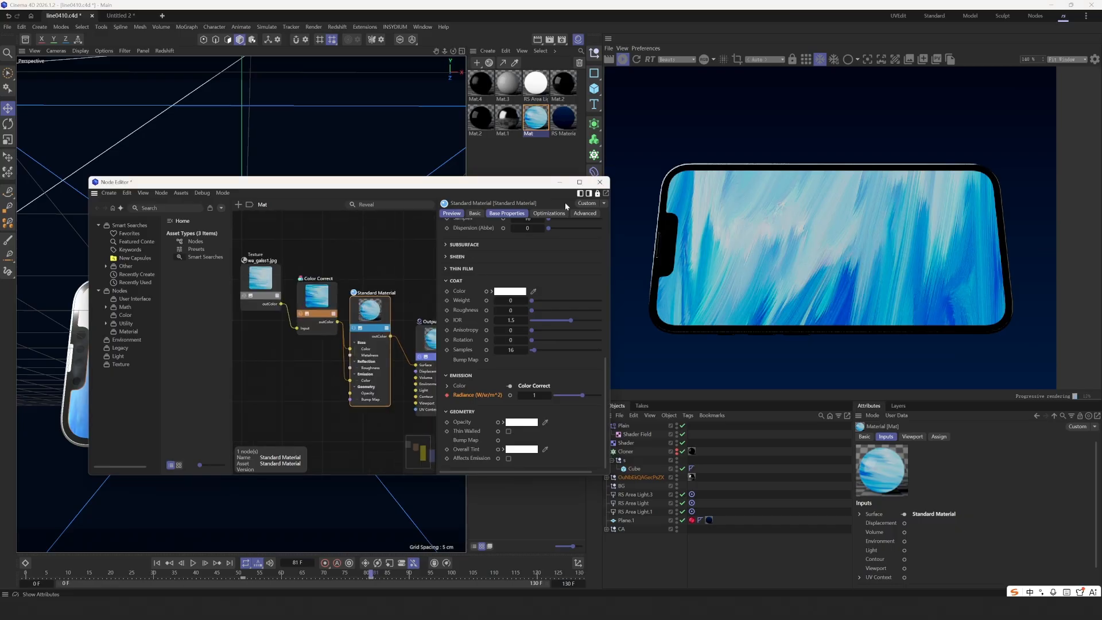
left_click(600, 183)
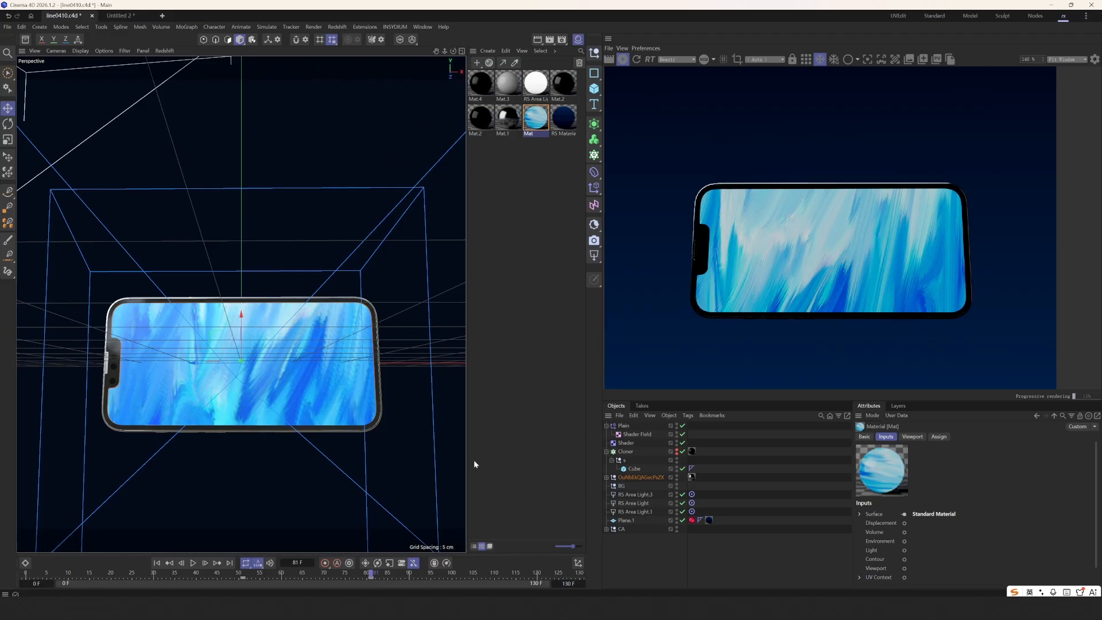
Switch the Redshift render view to the render camera
scroll(376, 429, "down", 8)
scroll(396, 424, "up", 5)
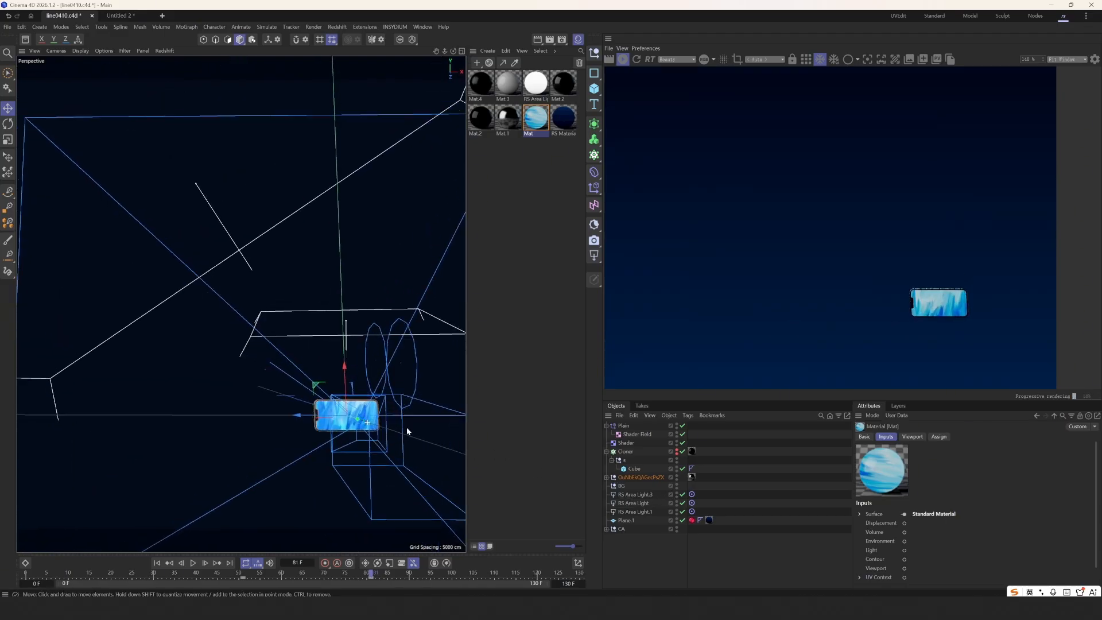
scroll(921, 285, "up", 3)
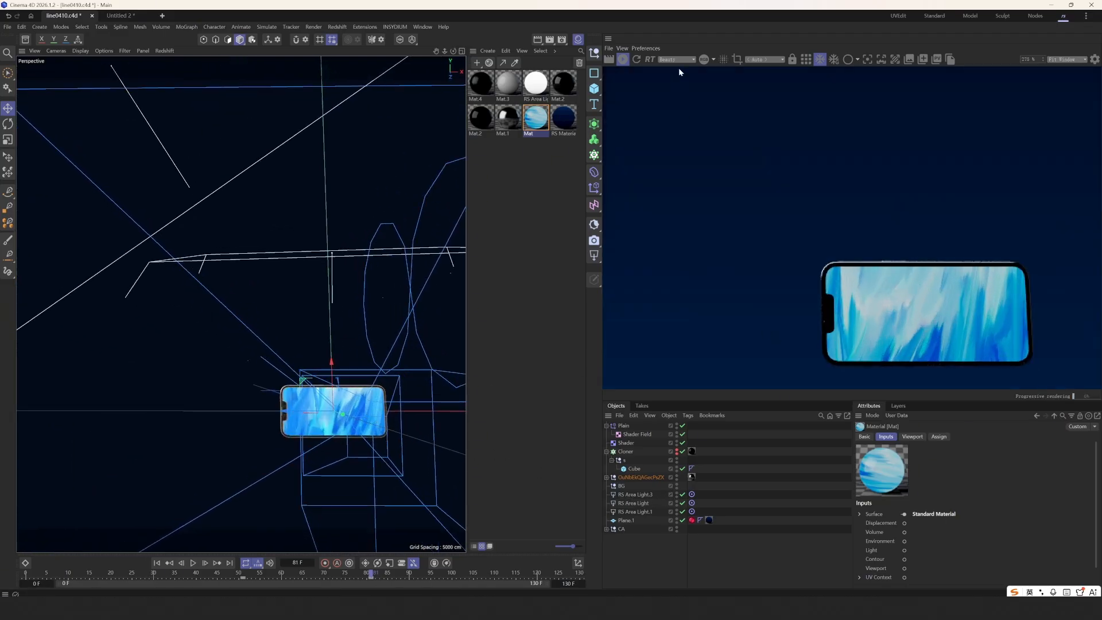
left_click(782, 59)
left_click(759, 74)
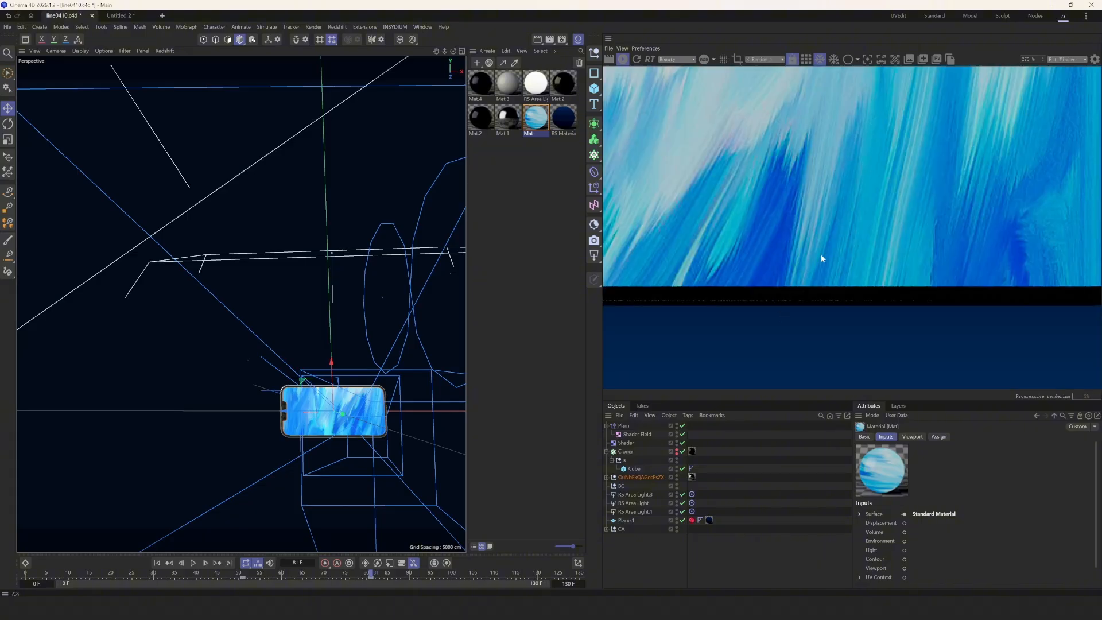
scroll(821, 255, "down", 5)
middle_click_drag(813, 256, 861, 306)
Disable all three area lights, re-enable only RS Area Light.1, and inspect its settings and effect on the render
left_click(755, 477)
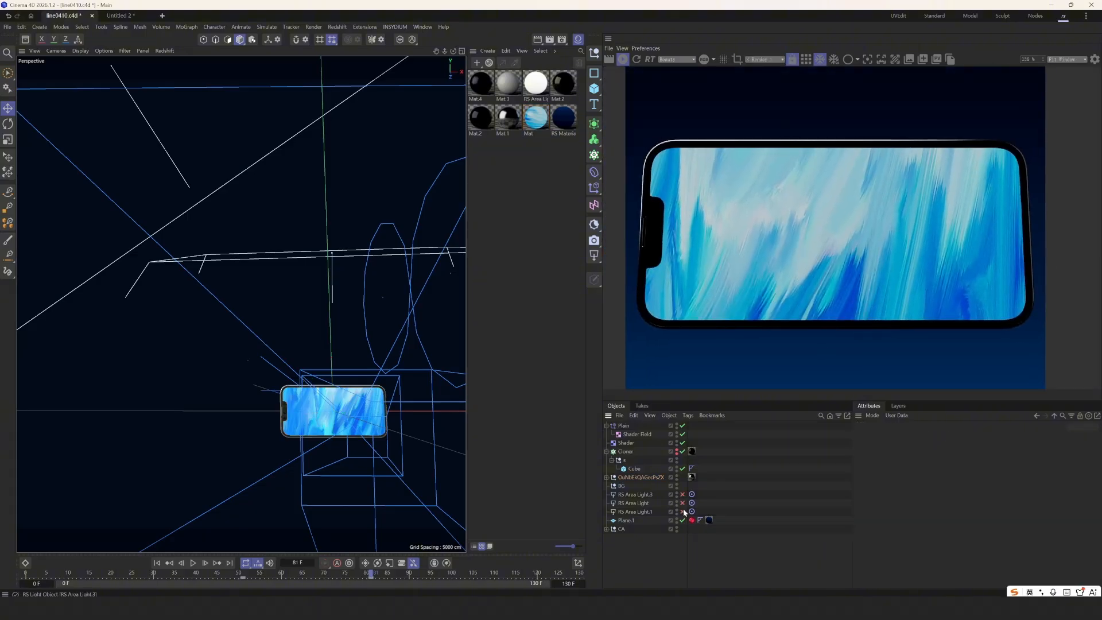
left_click(682, 511)
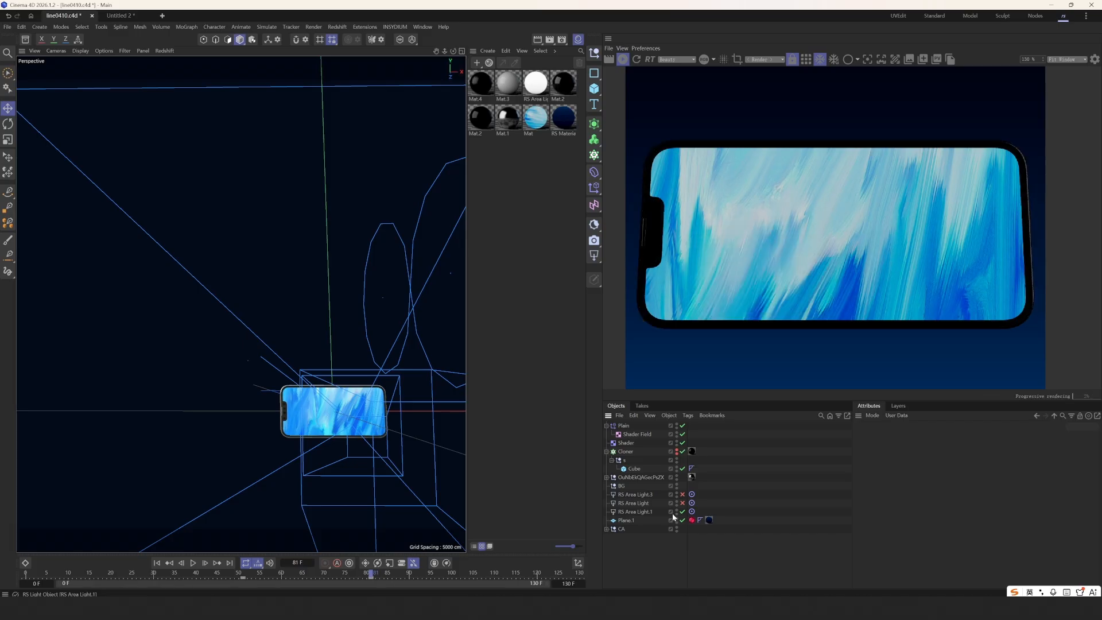
left_click(651, 514)
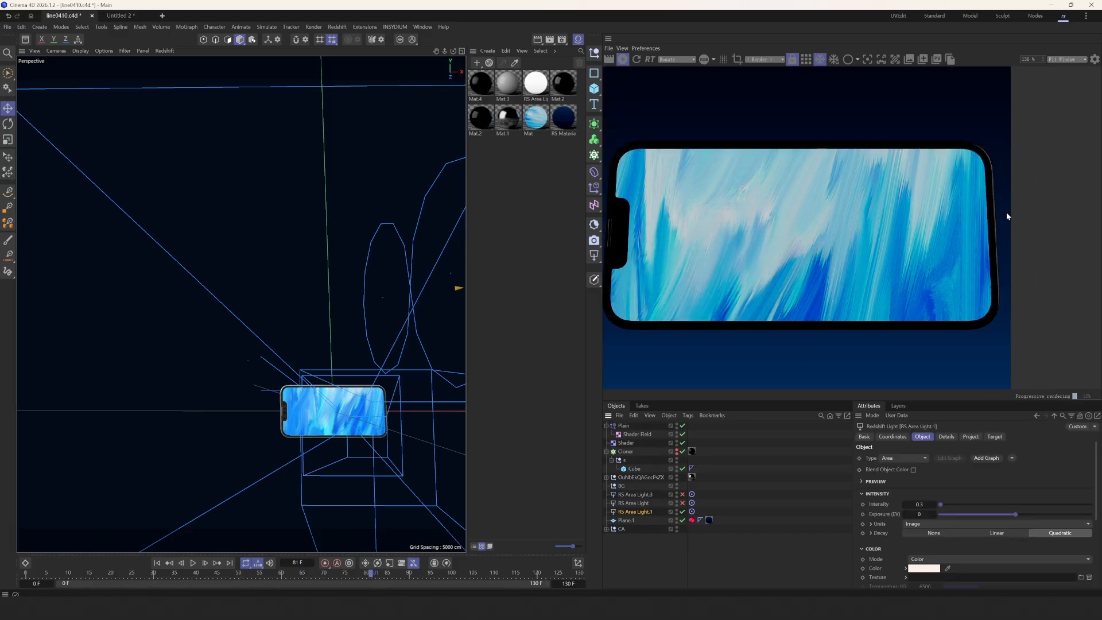
Re-enable RS Area Light and inspect its intensity, its placement around the phone, and its effect on the render
left_click(683, 503)
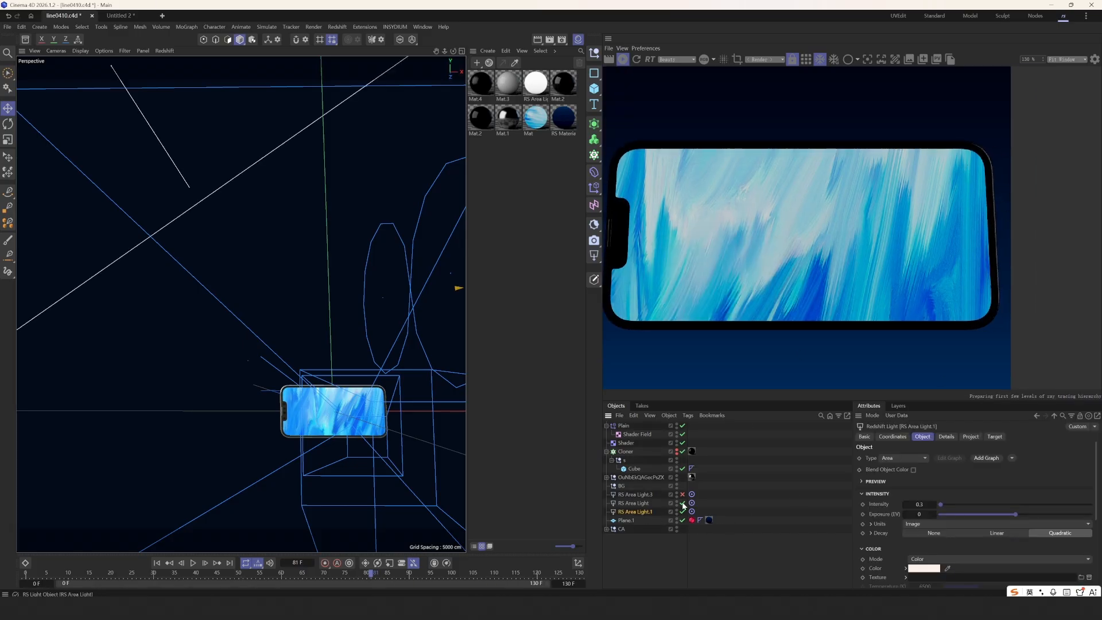
scroll(738, 282, "down", 2)
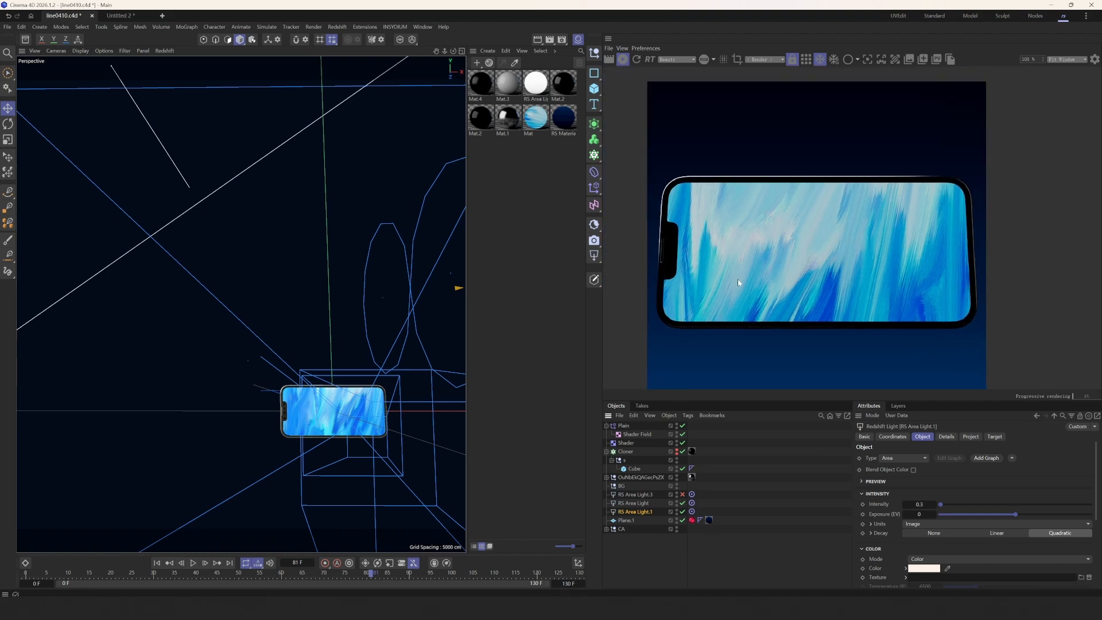
left_click(625, 504)
scroll(273, 397, "down", 5)
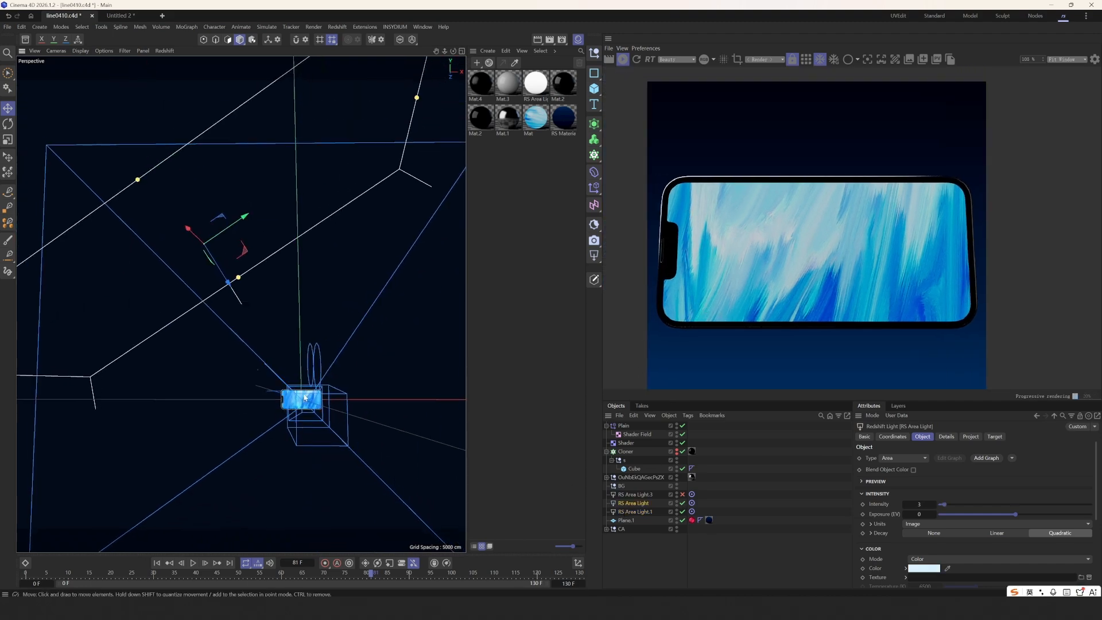
left_click_drag(274, 397, 361, 435, "alt")
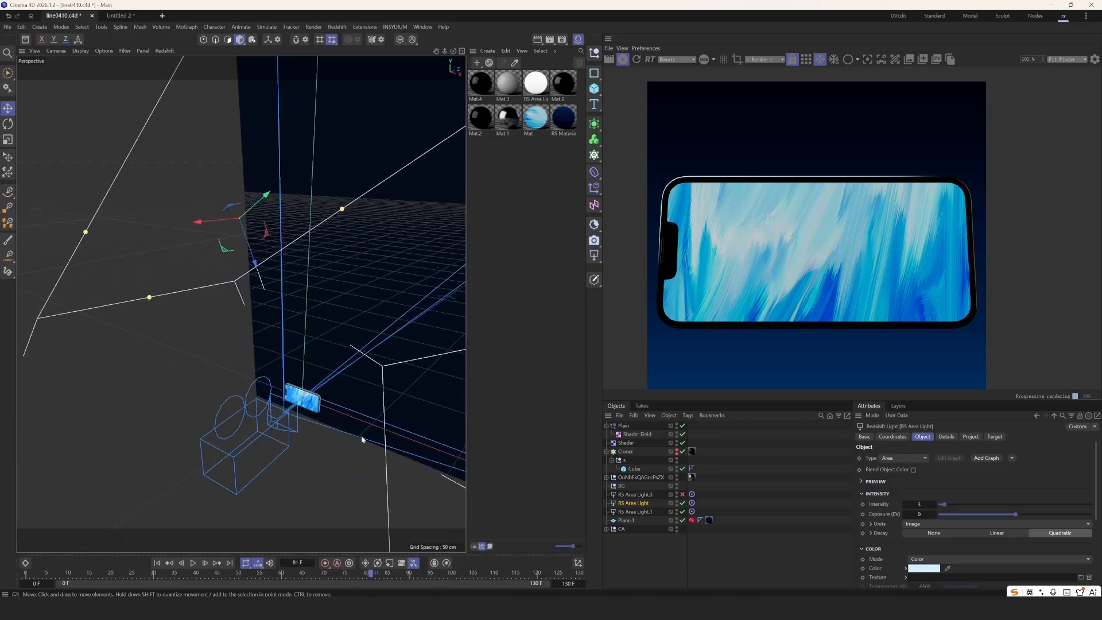
Leave only RS Area Light.3 enabled, inspect its settings, and show the Cloner's strands again
left_click(683, 495)
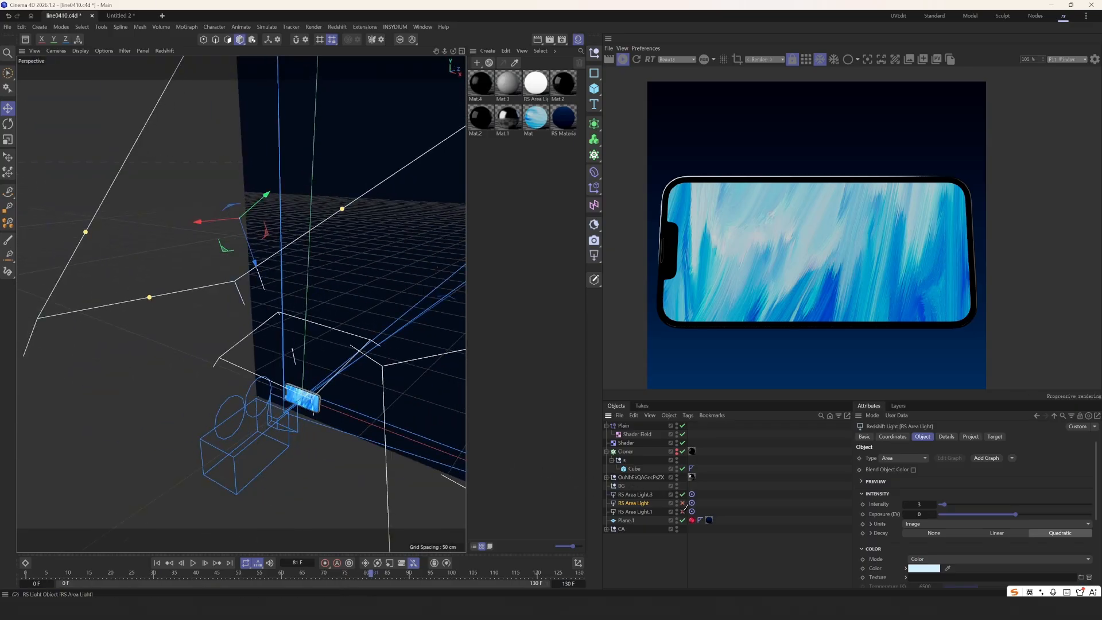
left_click(634, 494)
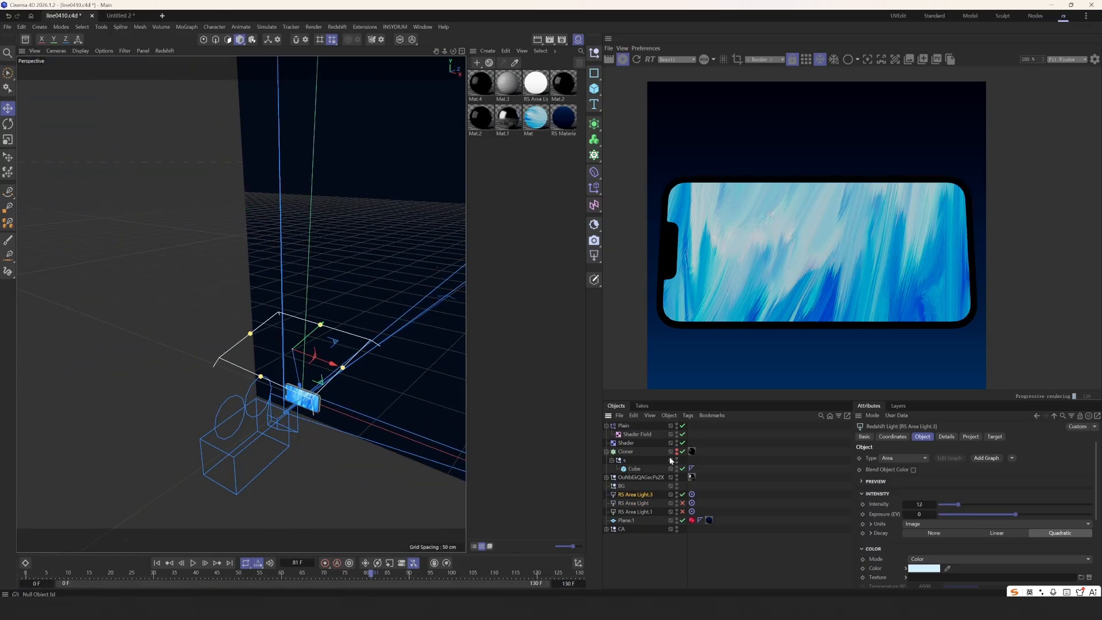
scroll(727, 211, "down", 2)
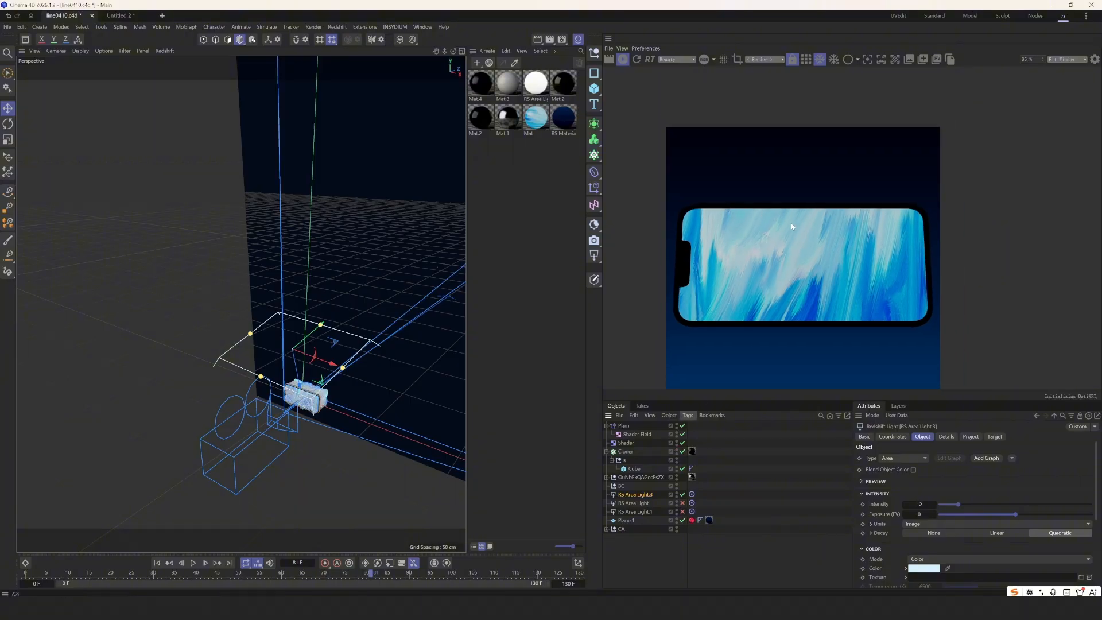
Go to frame 61, hide the phone model, and examine the strands up close in the render view
left_click(288, 571)
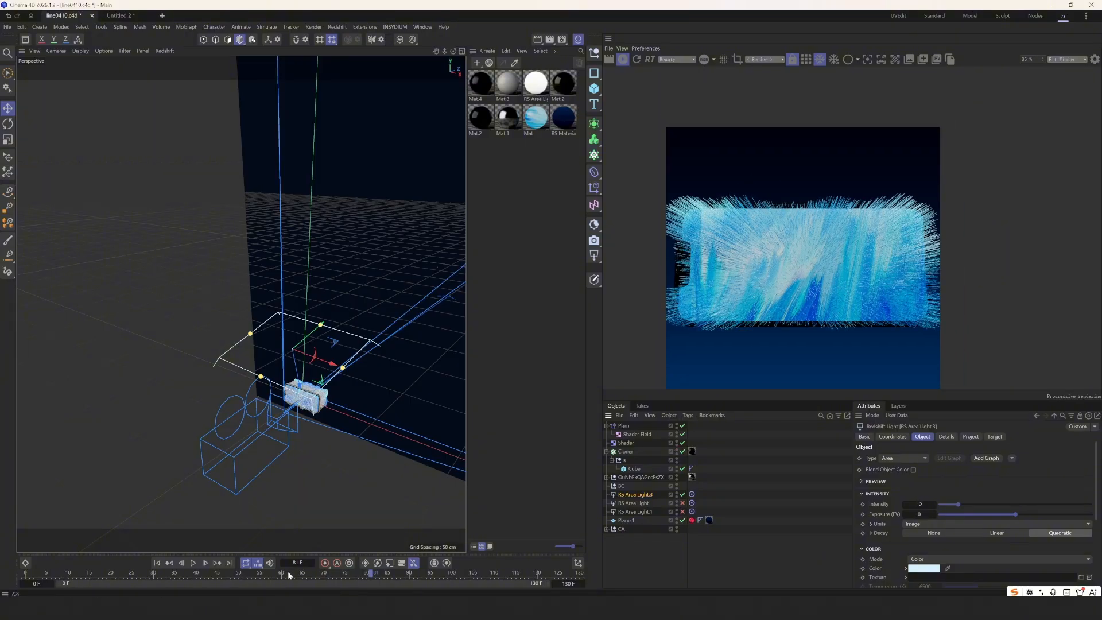
left_click(676, 478)
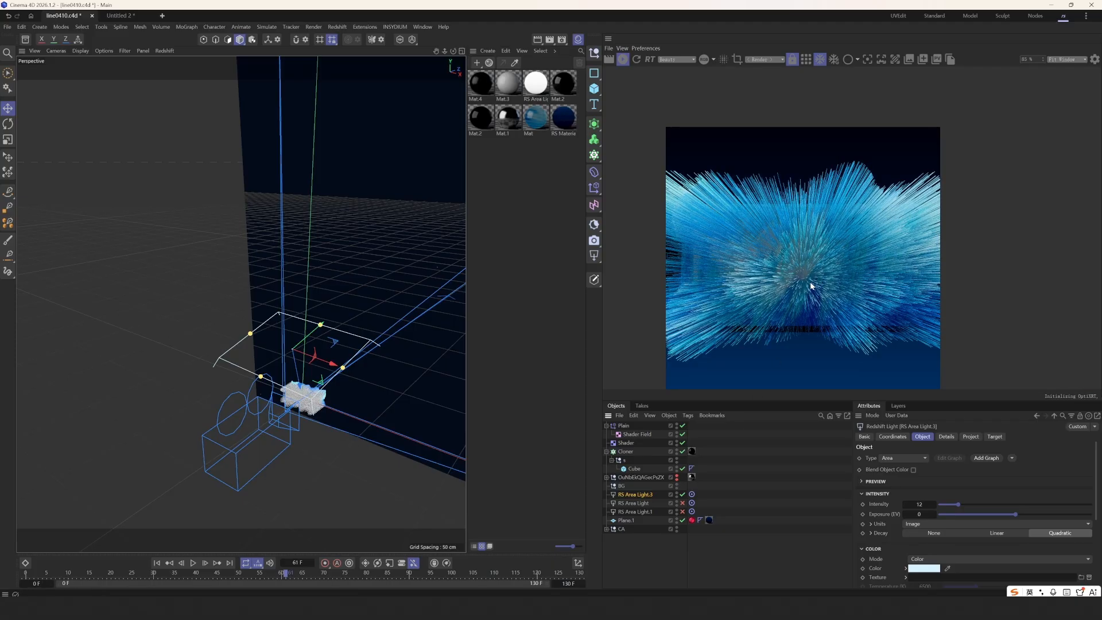
scroll(770, 216, "up", 3)
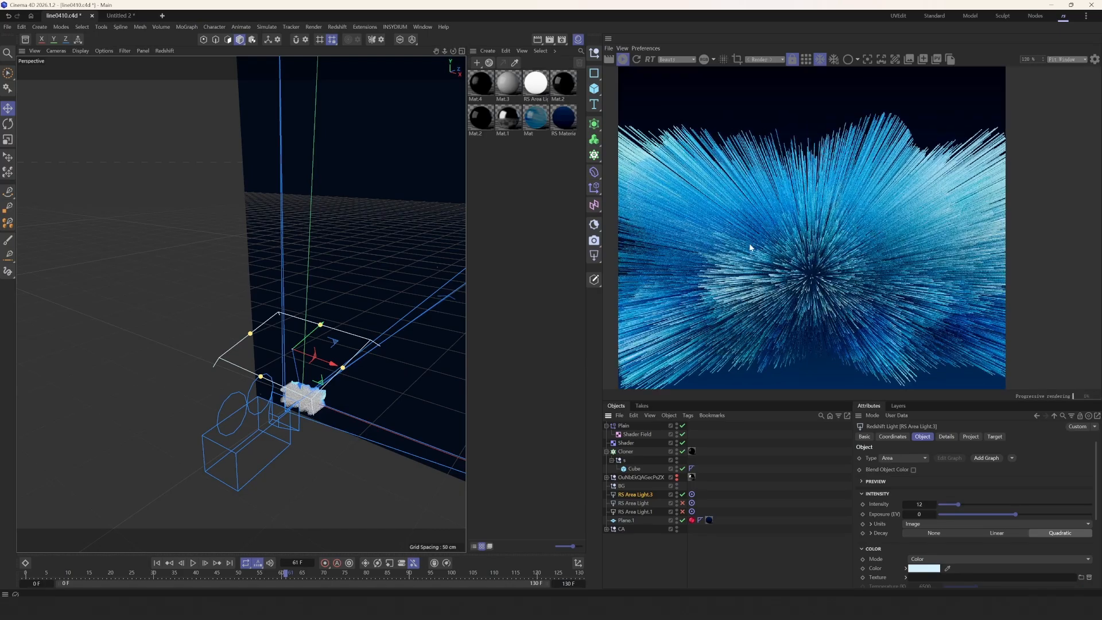
scroll(751, 247, "up", 1)
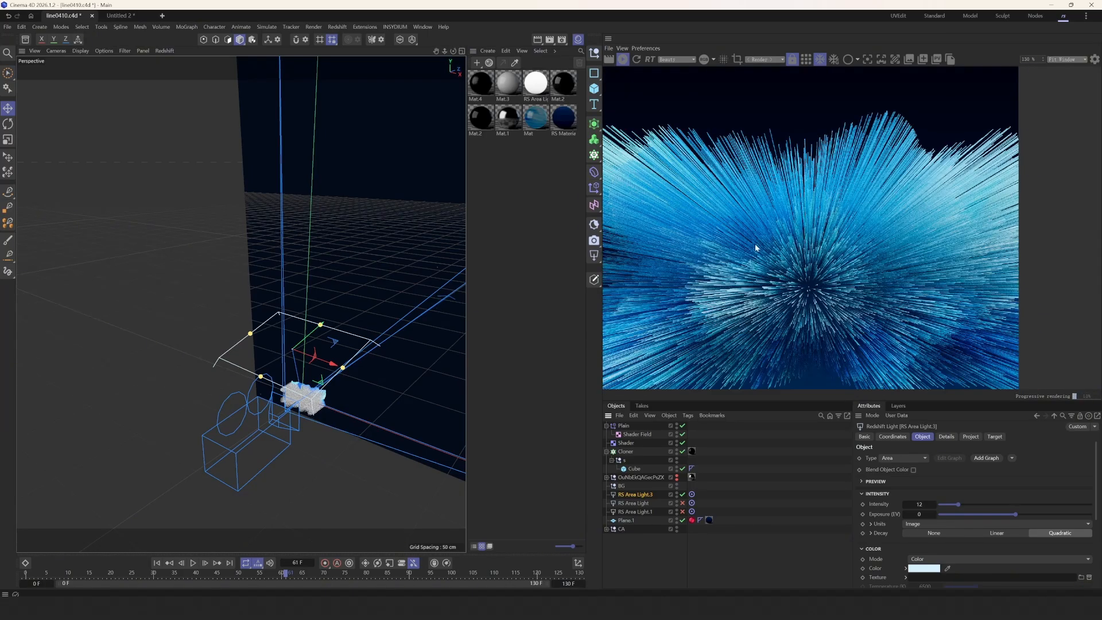
middle_click_drag(755, 245, 786, 240)
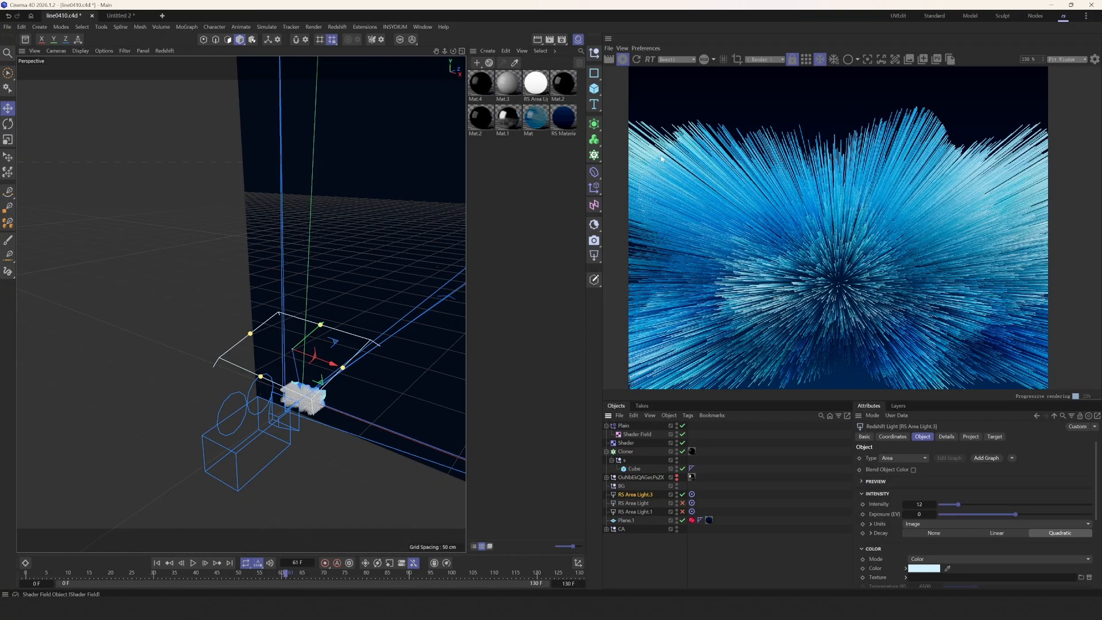
scroll(683, 258, "down", 4)
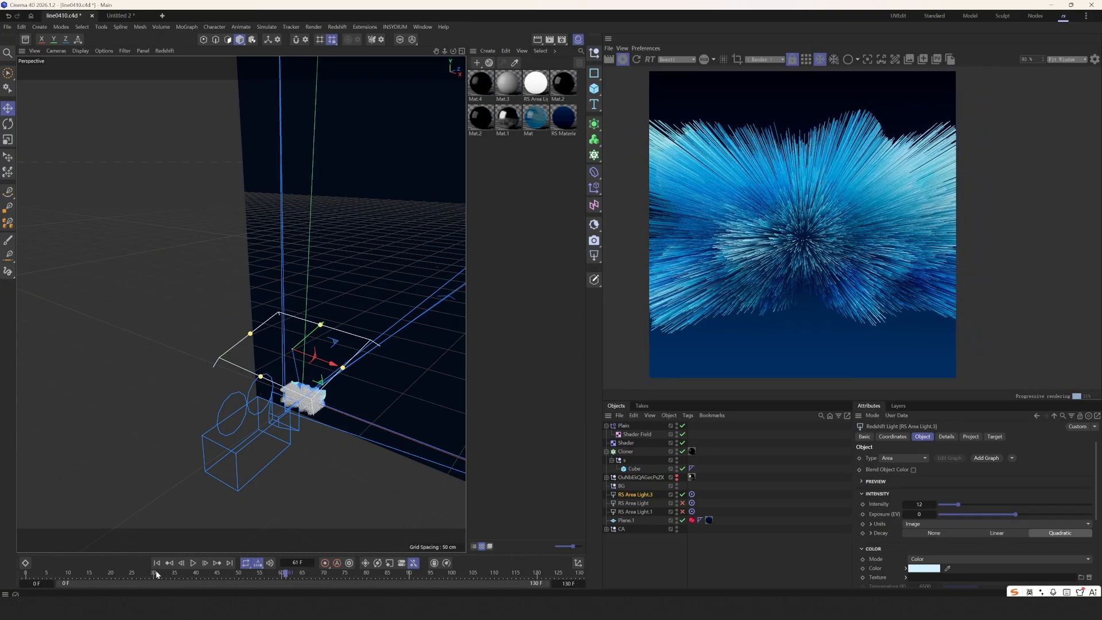
Go to frame 31 and examine the shape of the strands in the render view
left_click(158, 575)
scroll(769, 219, "up", 2)
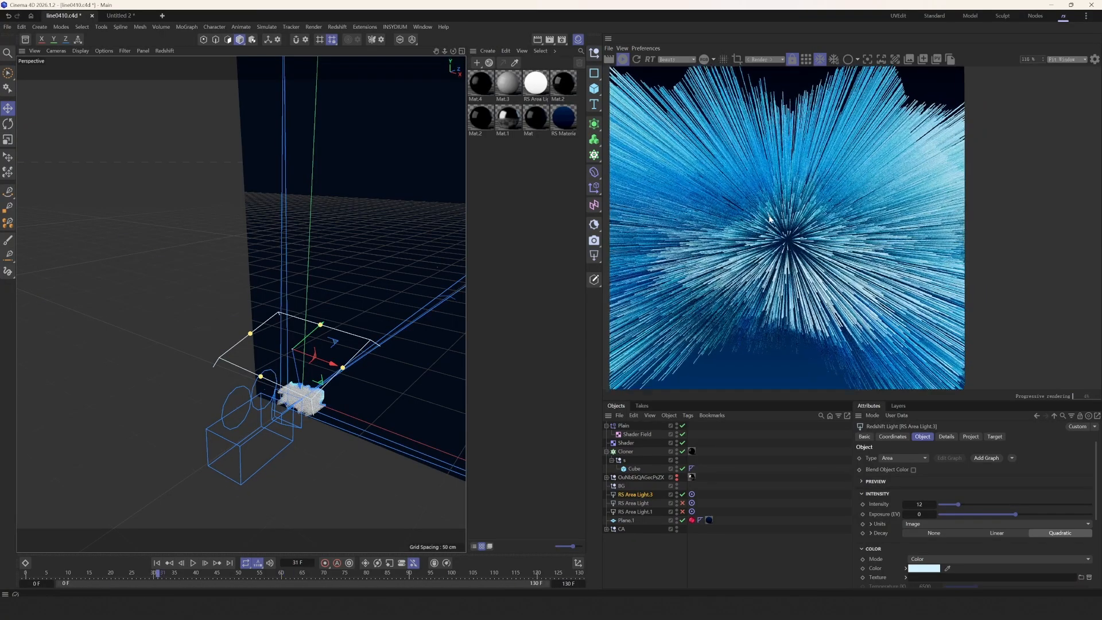
scroll(755, 189, "down", 2)
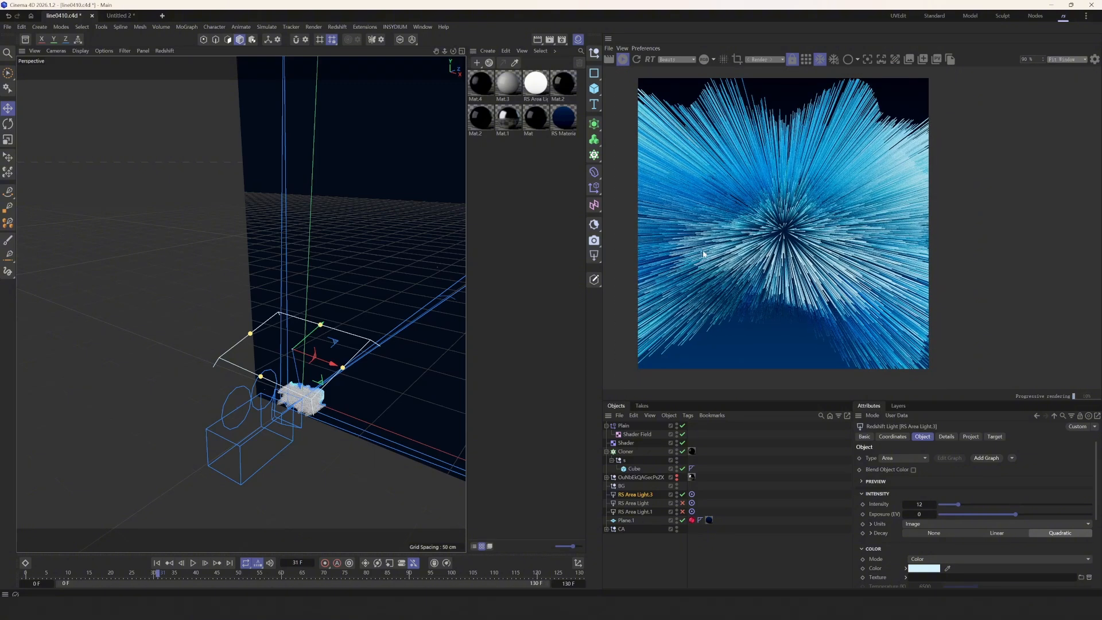
scroll(666, 338, "down", 1)
Re-enable RS Area Light and RS Area Light.1, show the phone model again, and inspect the fully lit strands from several angles
mouse_move(264, 405)
left_mouse_down("alt")
mouse_move(230, 380)
mouse_move(242, 305)
mouse_move(253, 322)
left_mouse_up("alt")
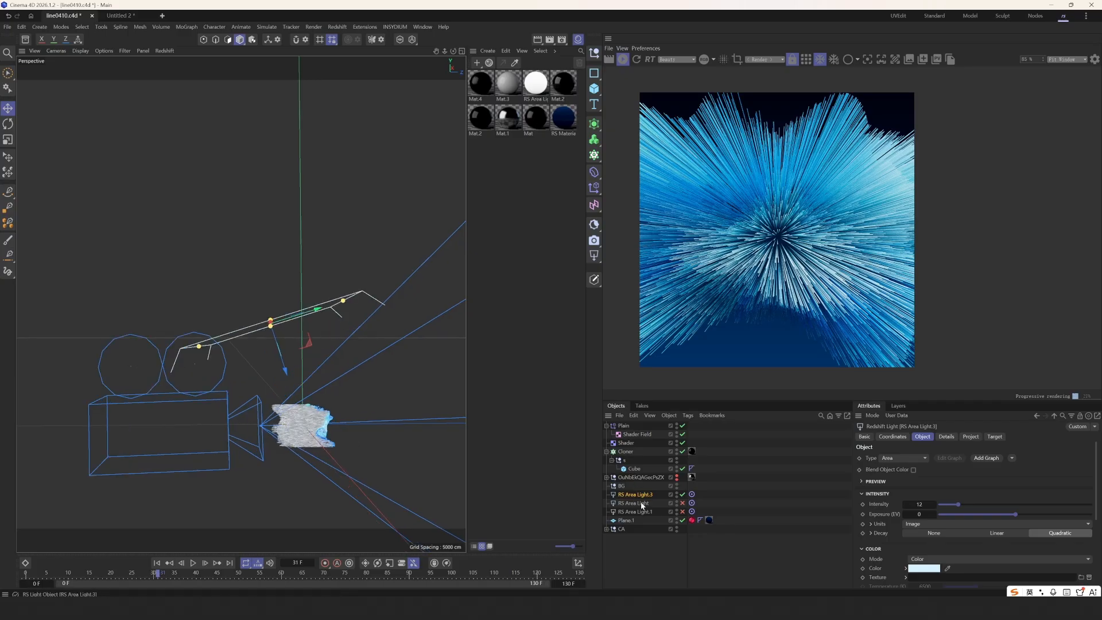
left_click(683, 511)
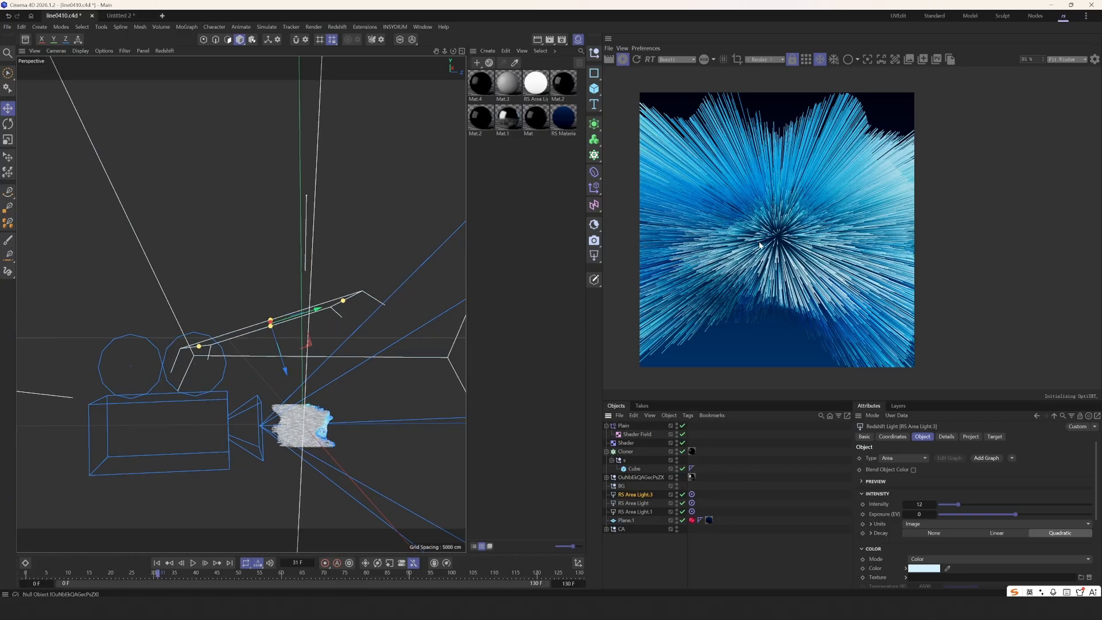
scroll(759, 245, "down", 3)
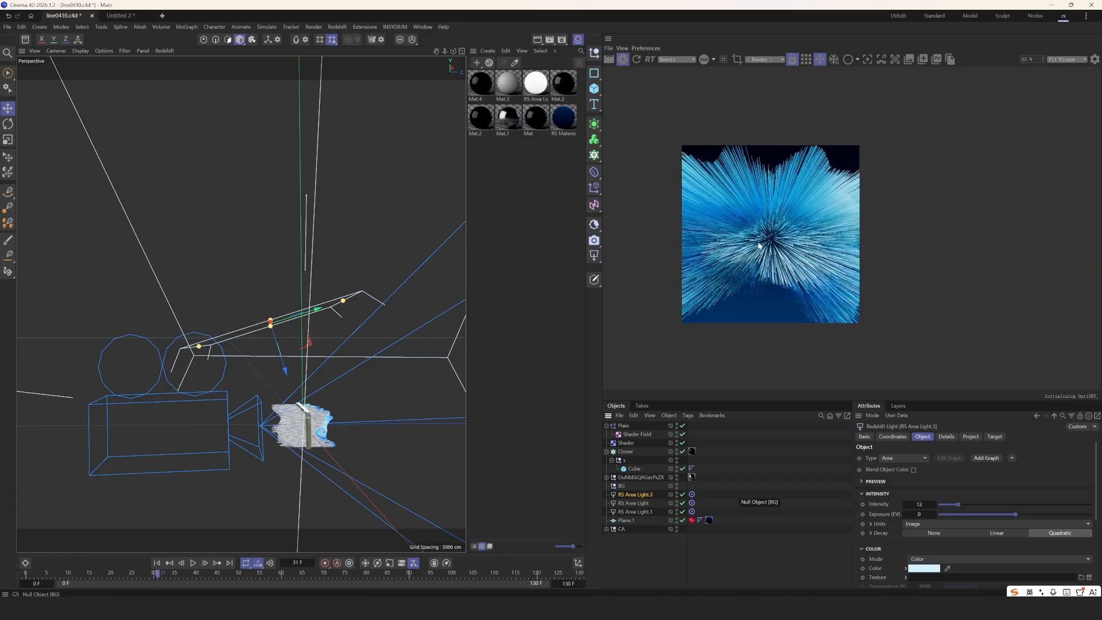
scroll(763, 250, "up", 2)
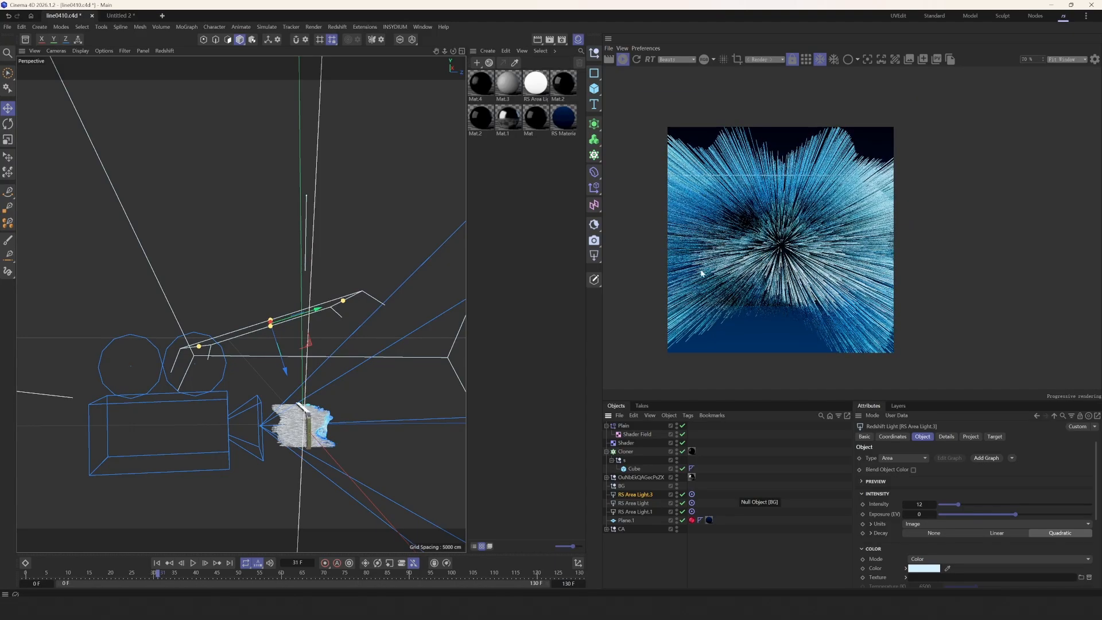
left_click_drag(302, 426, 353, 408, "alt")
scroll(740, 241, "up", 2)
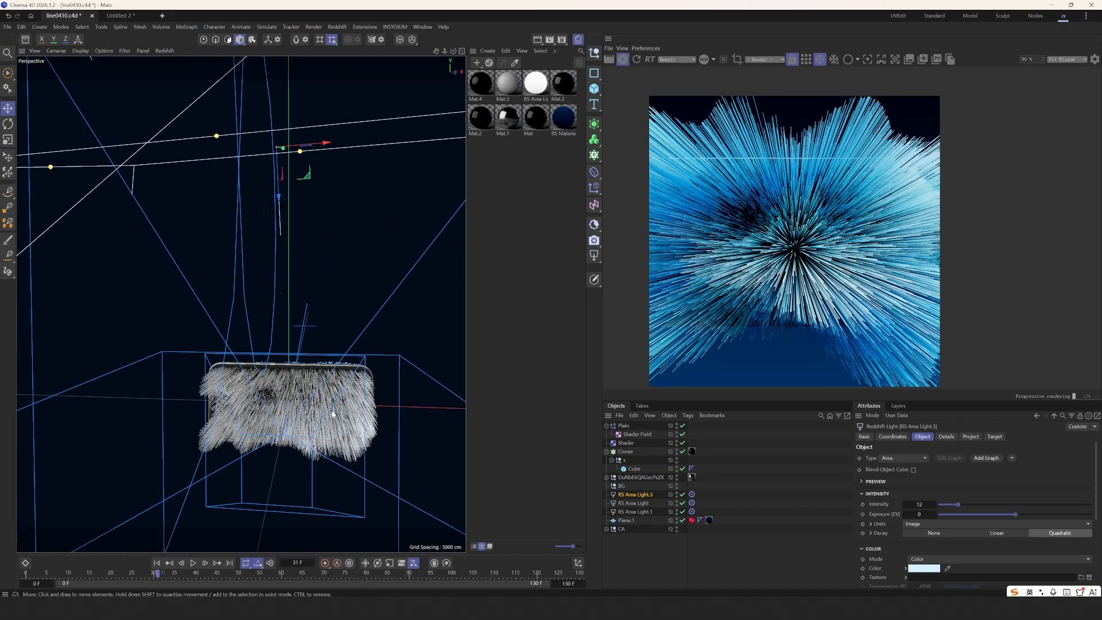
left_click_drag(290, 402, 368, 410, "alt")
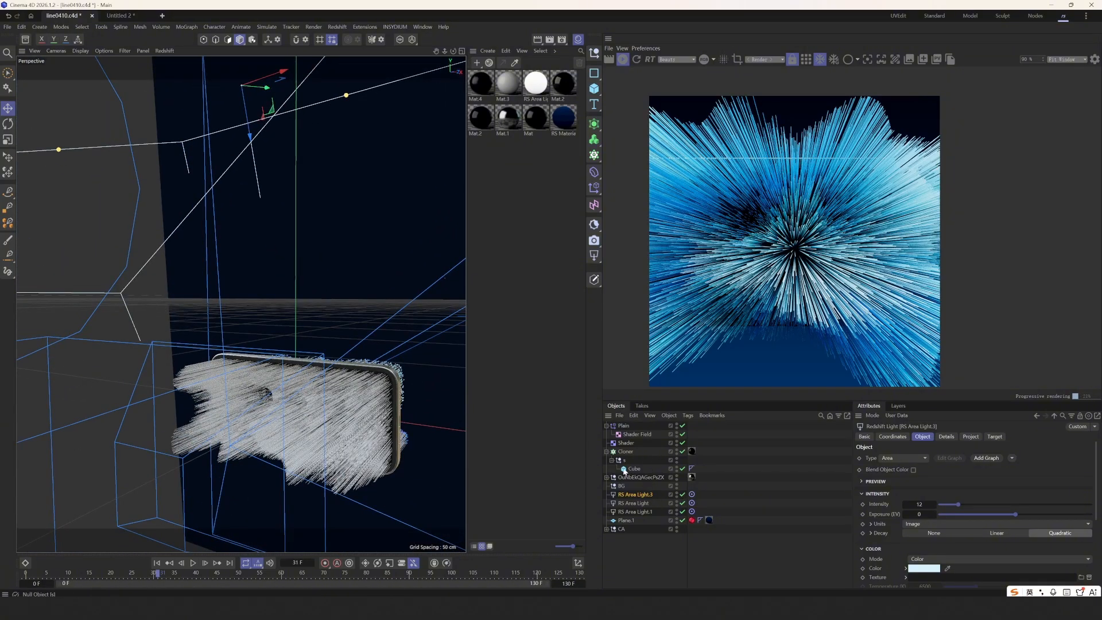
Hide the phone model again and review the Shader effector's coordinates, parameter, deformer and shading settings
left_click(606, 452)
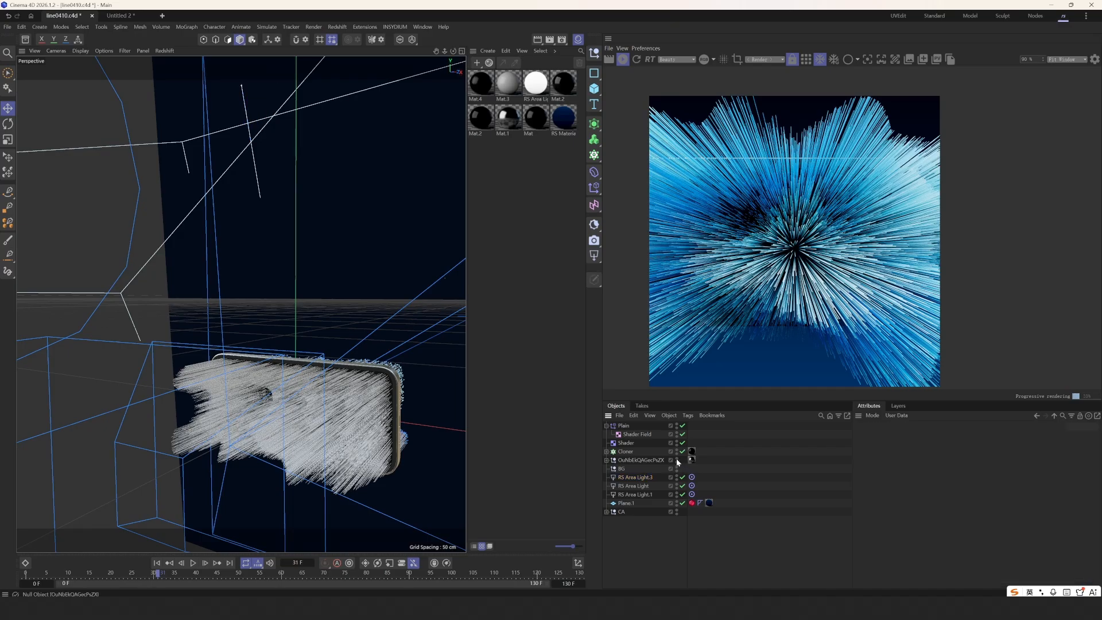
left_click(626, 451)
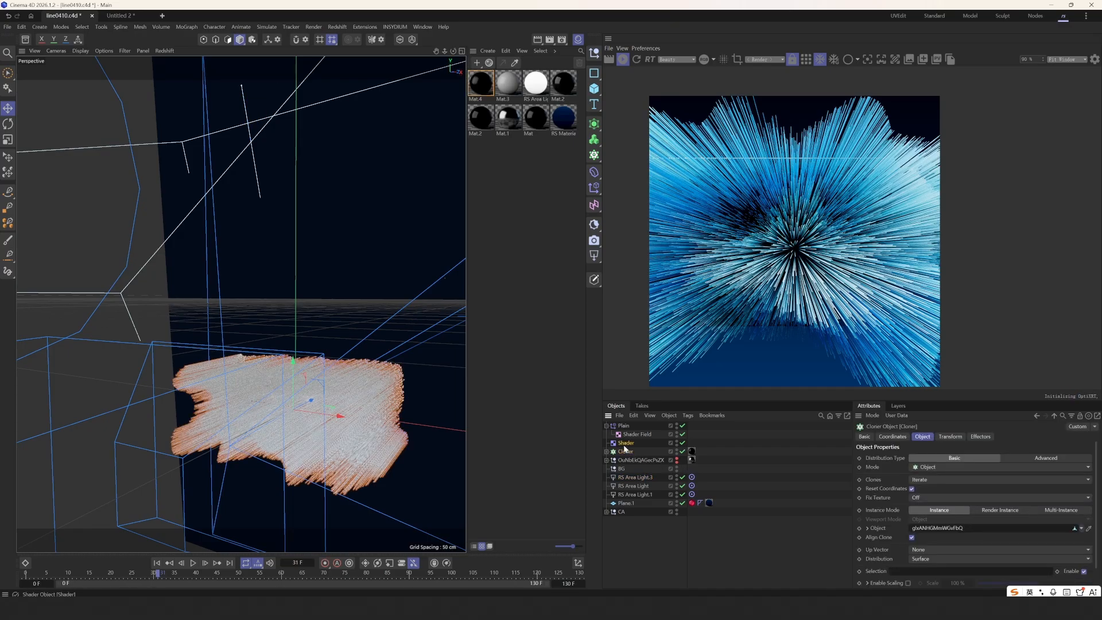
left_click(626, 443)
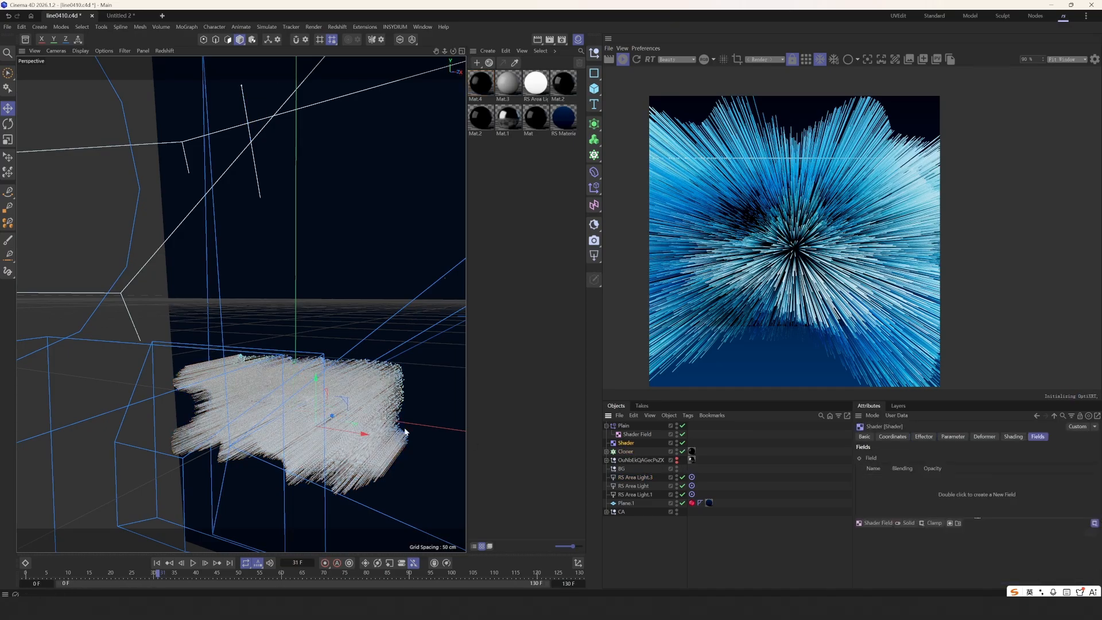
left_click(596, 188)
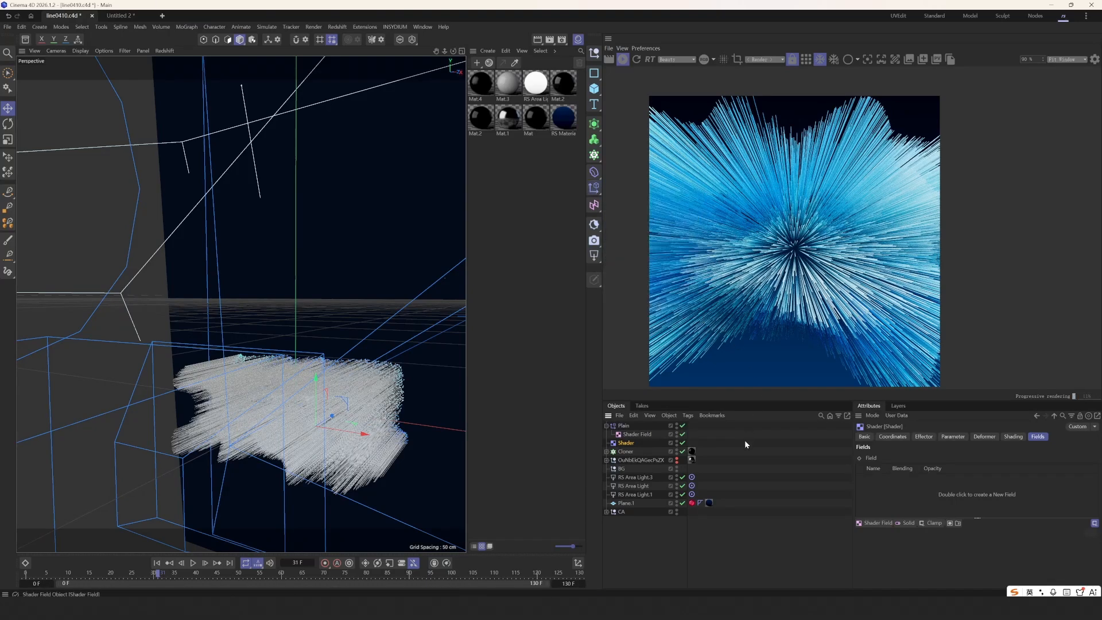
left_click(896, 438)
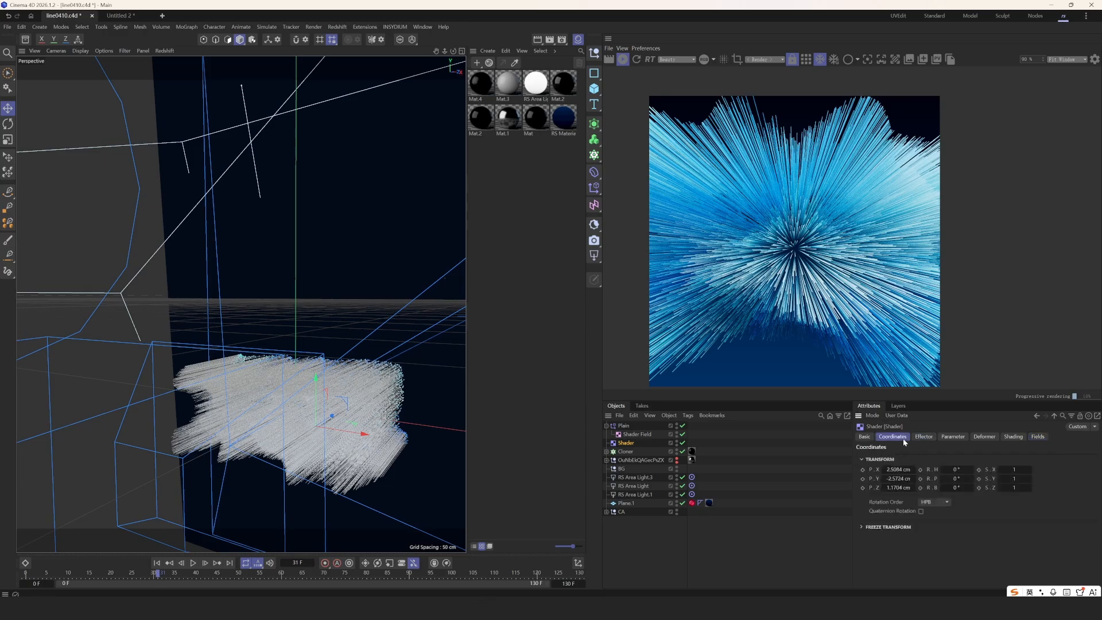
left_click(949, 438)
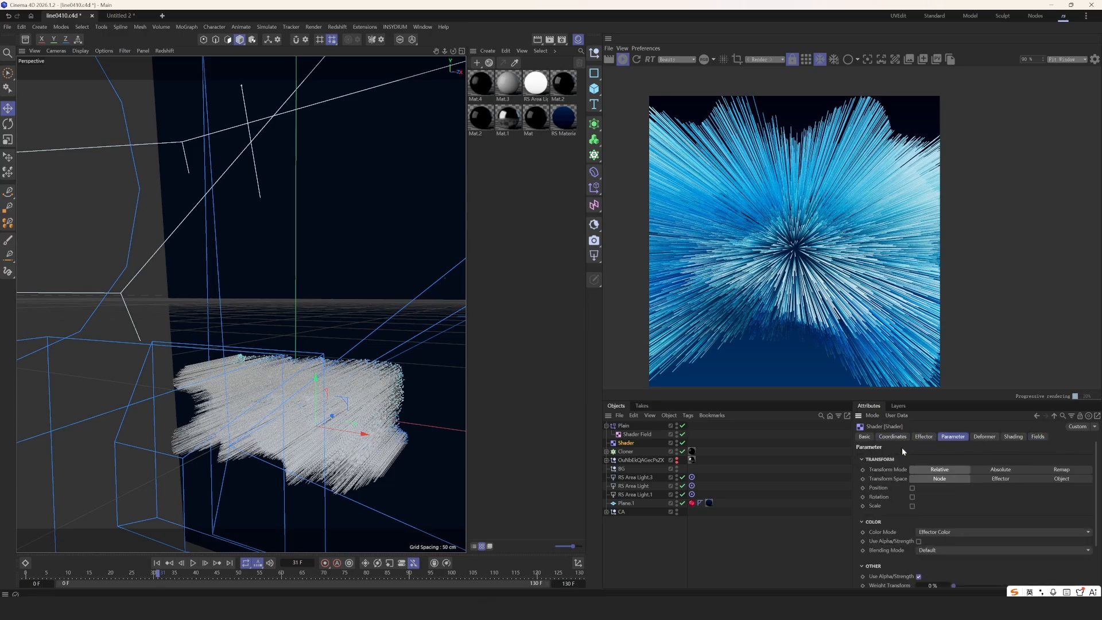
left_click(984, 437)
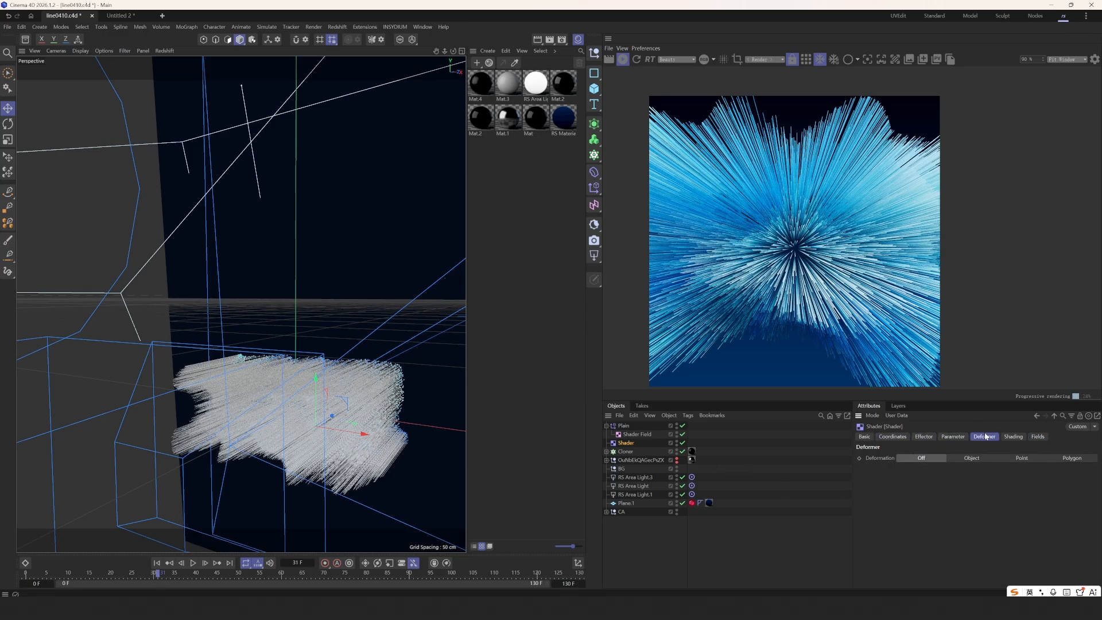
left_click(1013, 437)
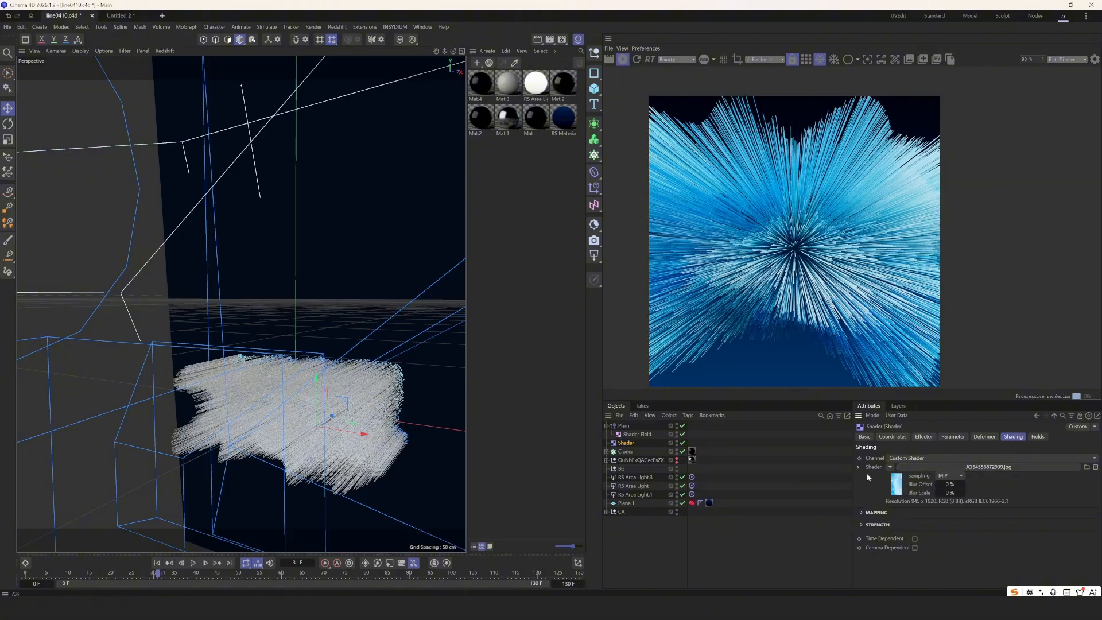
At frame 97, compare the image in the Mat material's texture node with the Shader effector's custom shader image
double_click(567, 123)
left_click_drag(875, 106, 474, 169)
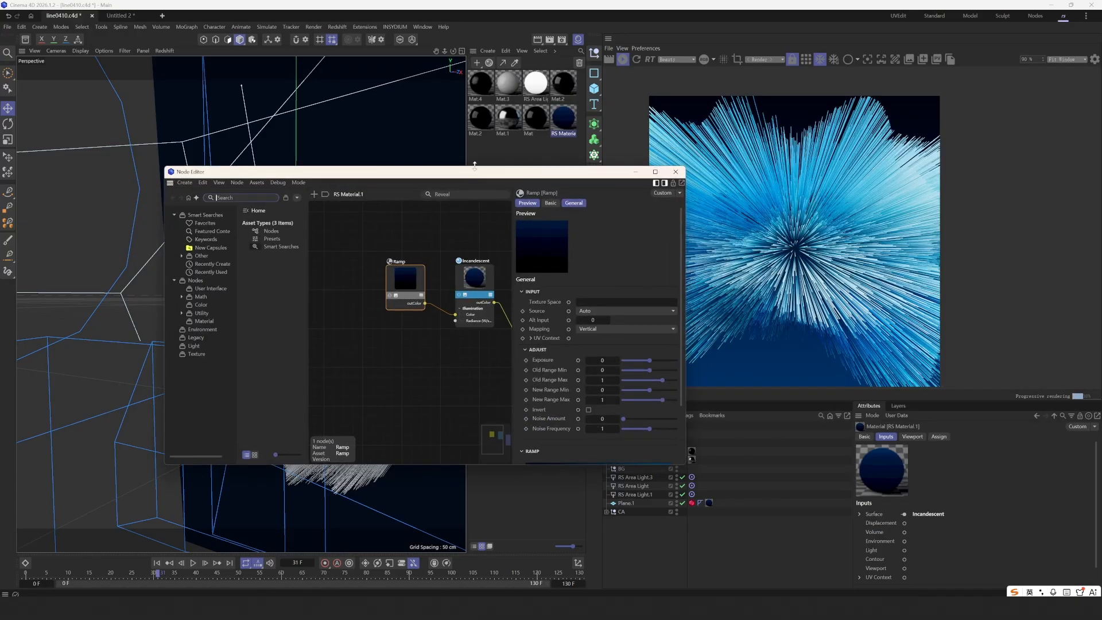
left_click(439, 573)
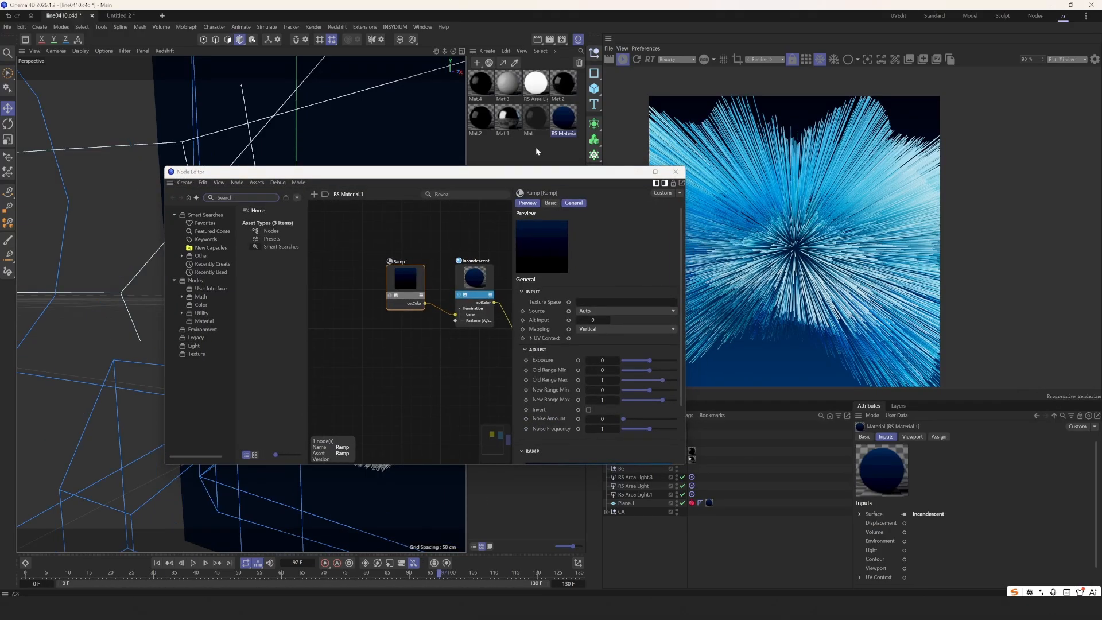
left_click(535, 123)
left_click(339, 279)
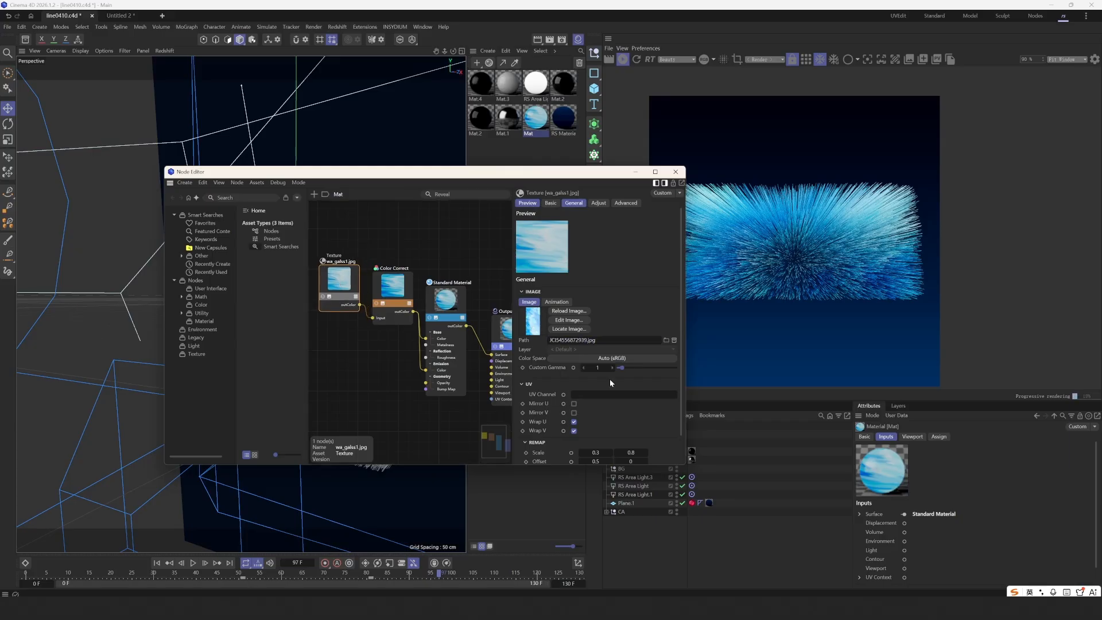
left_click_drag(402, 172, 246, 101)
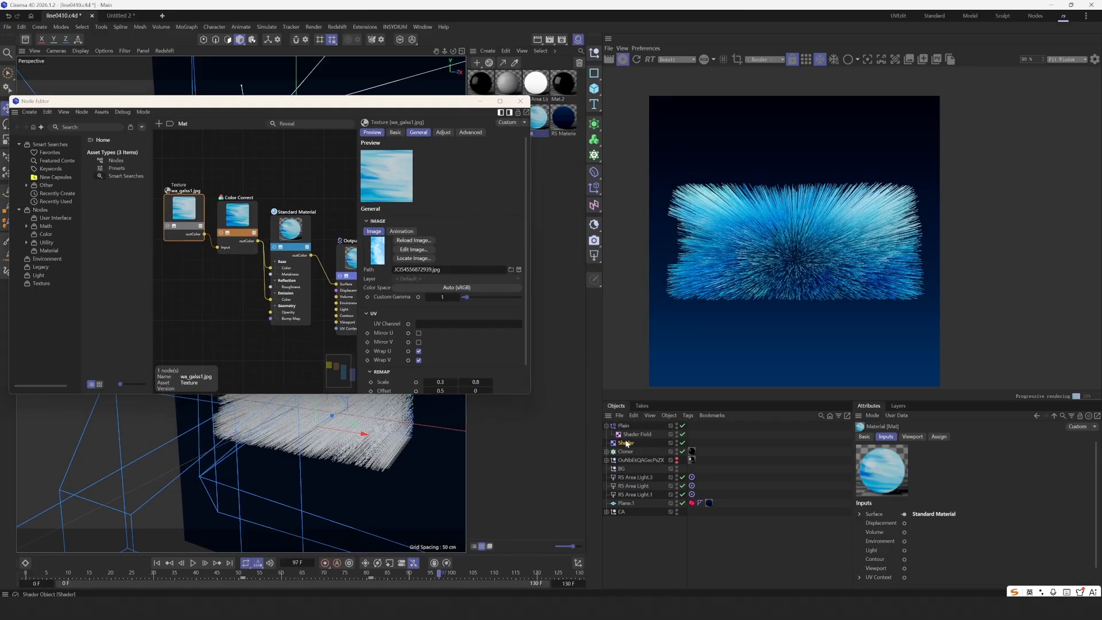
left_click(625, 442)
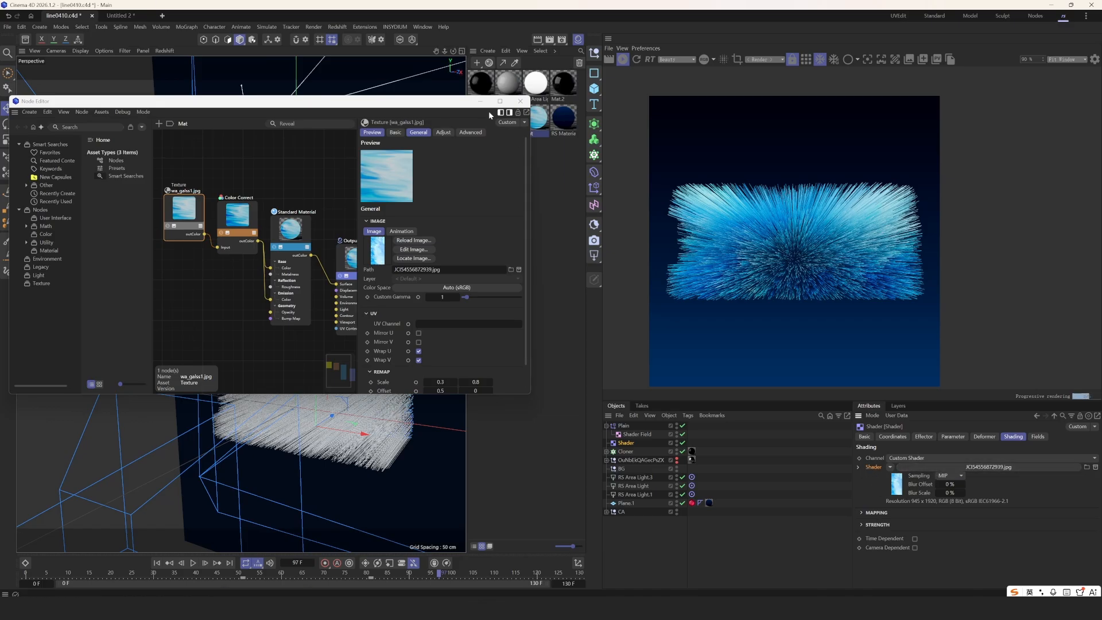
left_click(520, 101)
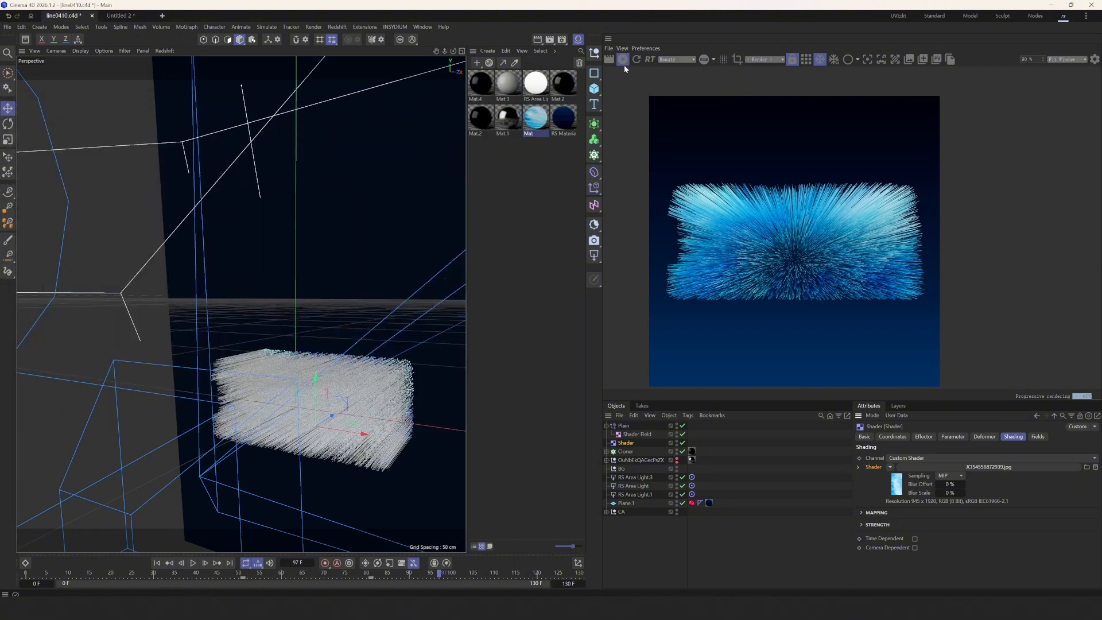
Stop the live Redshift render and delete the material tag from the Cloner
left_click(624, 62)
scroll(317, 426, "up", 3)
scroll(317, 426, "up", 3)
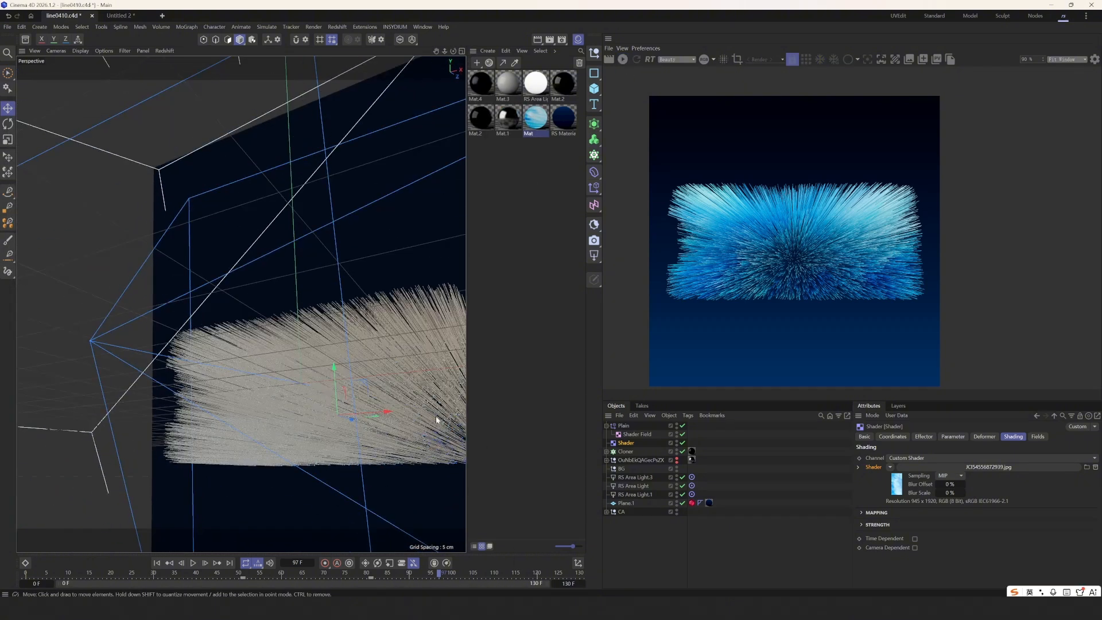
left_click(692, 451)
key("Delete")
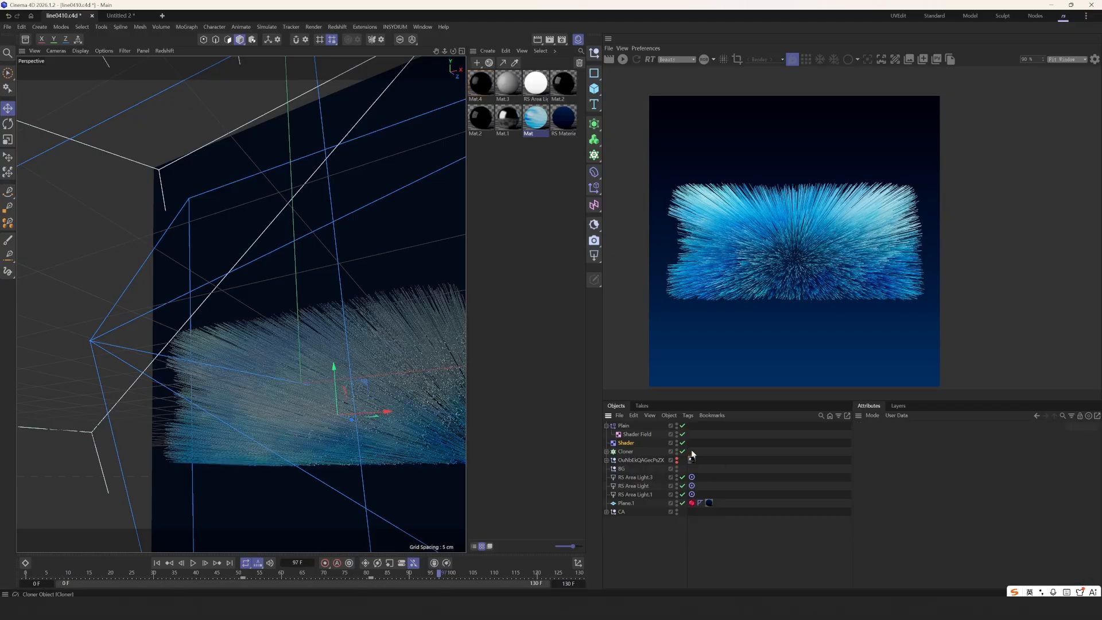
Frame the Cloner in the viewport and examine the colours on its strands from several angles
left_click_drag(321, 381, 270, 415, "alt")
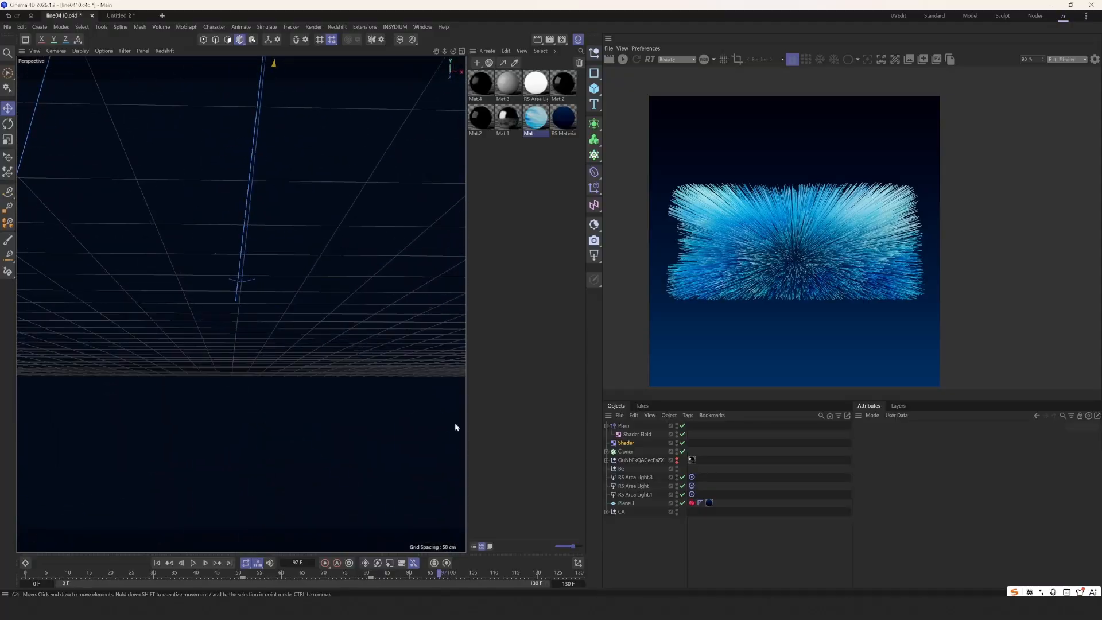
left_click(625, 452)
key("o")
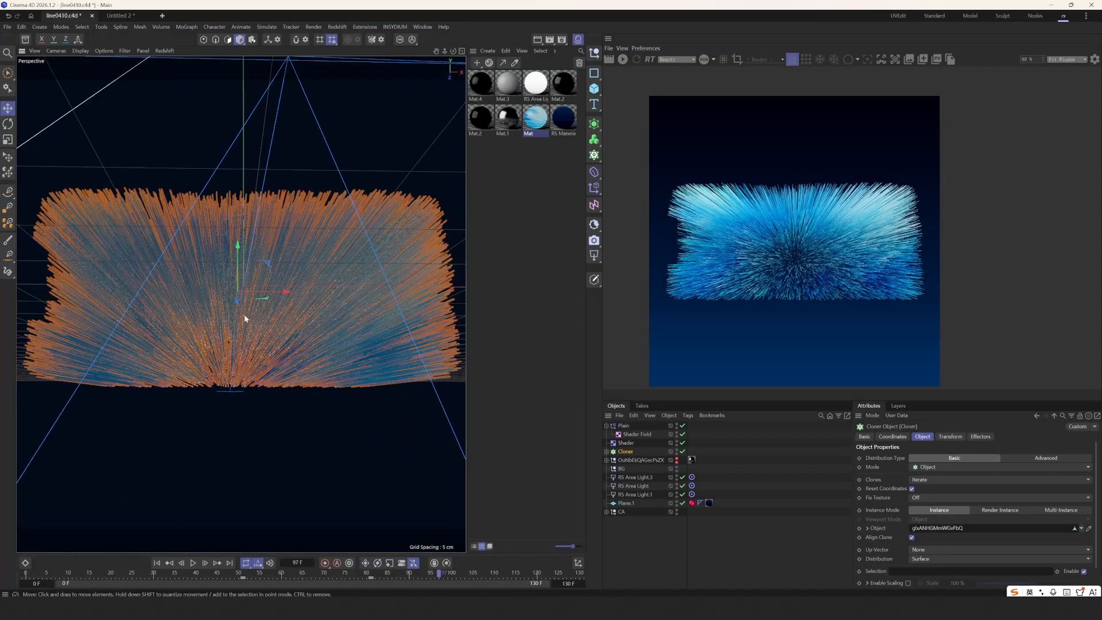
left_click(725, 484)
mouse_move(211, 329)
left_mouse_down("alt")
mouse_move(200, 311)
mouse_move(213, 319)
left_mouse_up("alt")
left_click_drag(349, 331, 407, 372, "alt")
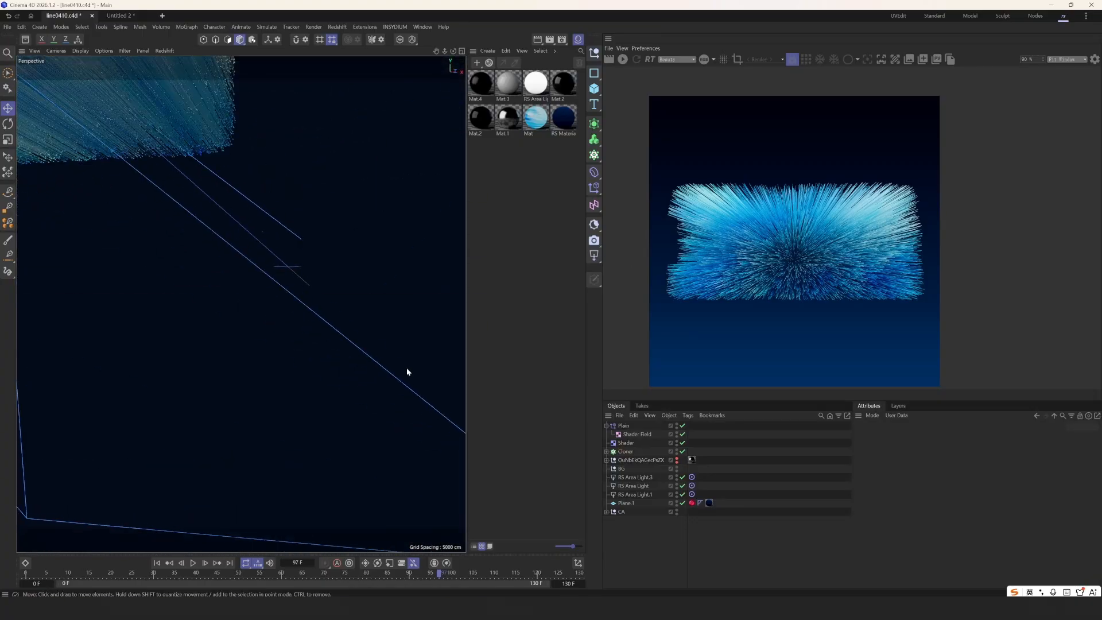
left_click(622, 451)
key("s")
left_click_drag(322, 307, 287, 337, "alt")
key("s")
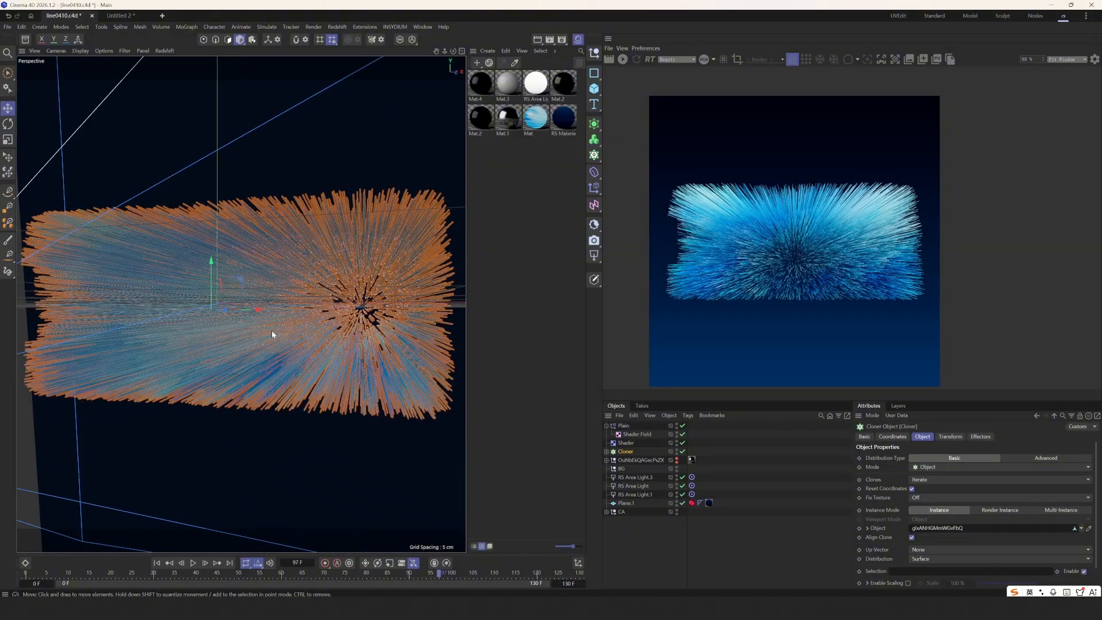
middle_click_drag(268, 334, 267, 332, "alt")
key("s")
scroll(263, 334, "down", 1)
scroll(262, 334, "down", 1)
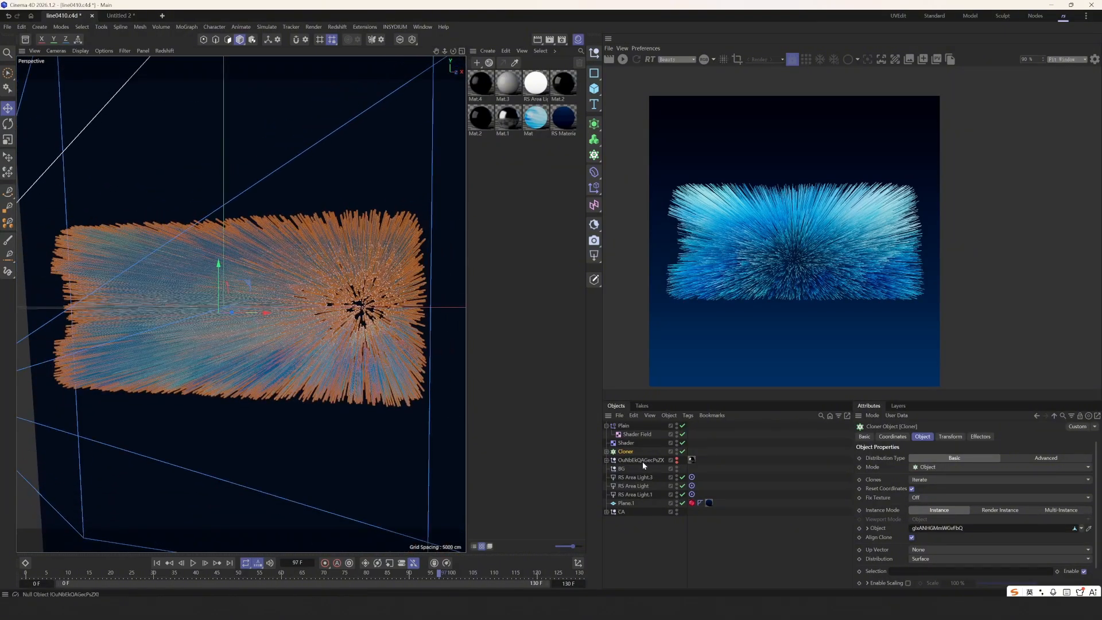
Apply the Mat.4 material to the Cloner and open its node graph for editing
left_click(697, 461)
left_click(631, 452)
left_click(482, 86)
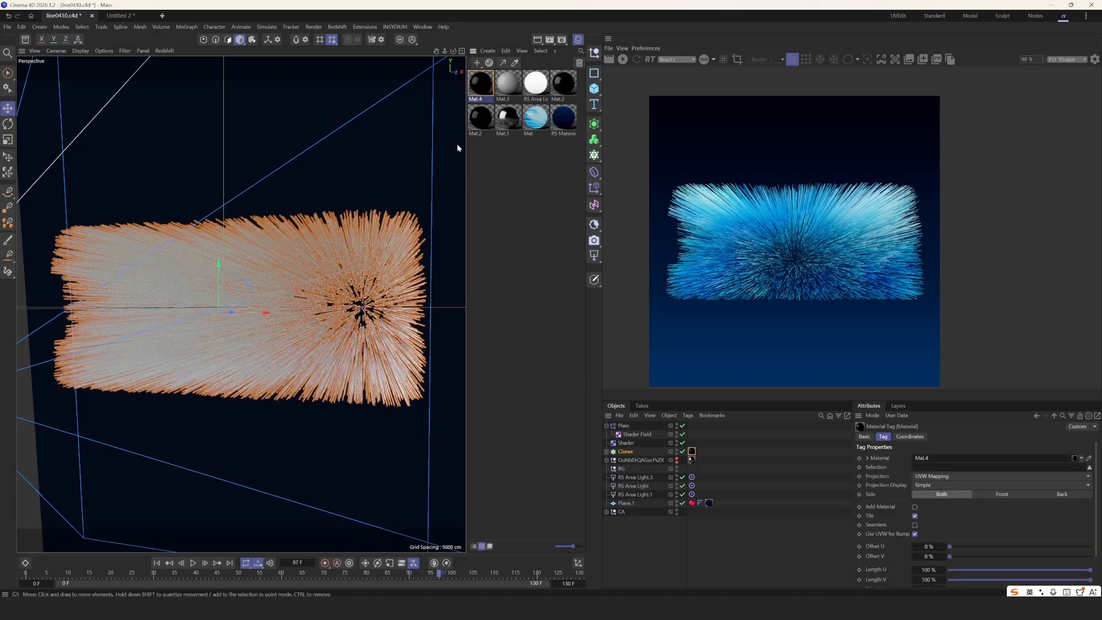
double_click(480, 82)
left_click_drag(310, 105, 374, 162)
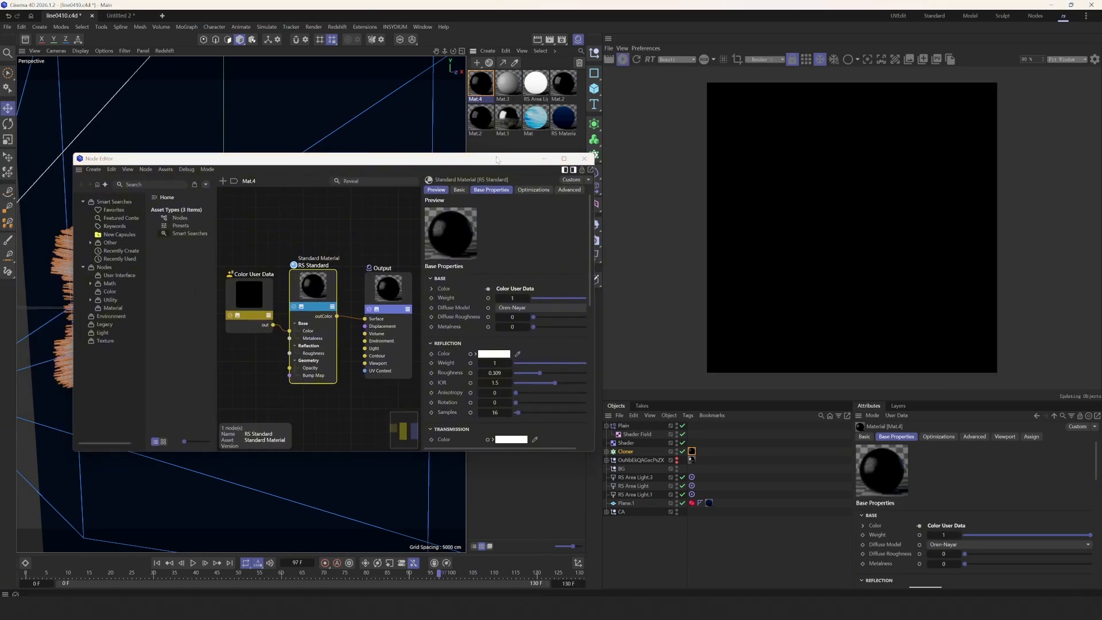
left_click_drag(491, 163, 515, 169)
scroll(817, 216, "up", 1)
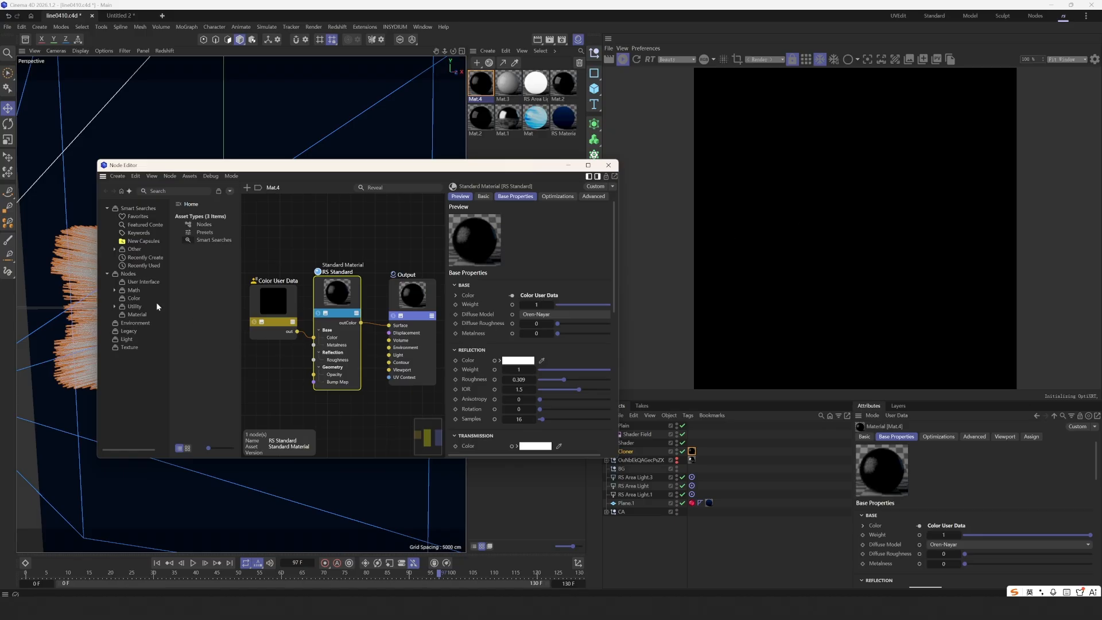
Search the node library for "use" and add a second Color User Data node to Mat.4
left_click(172, 192)
type("color")
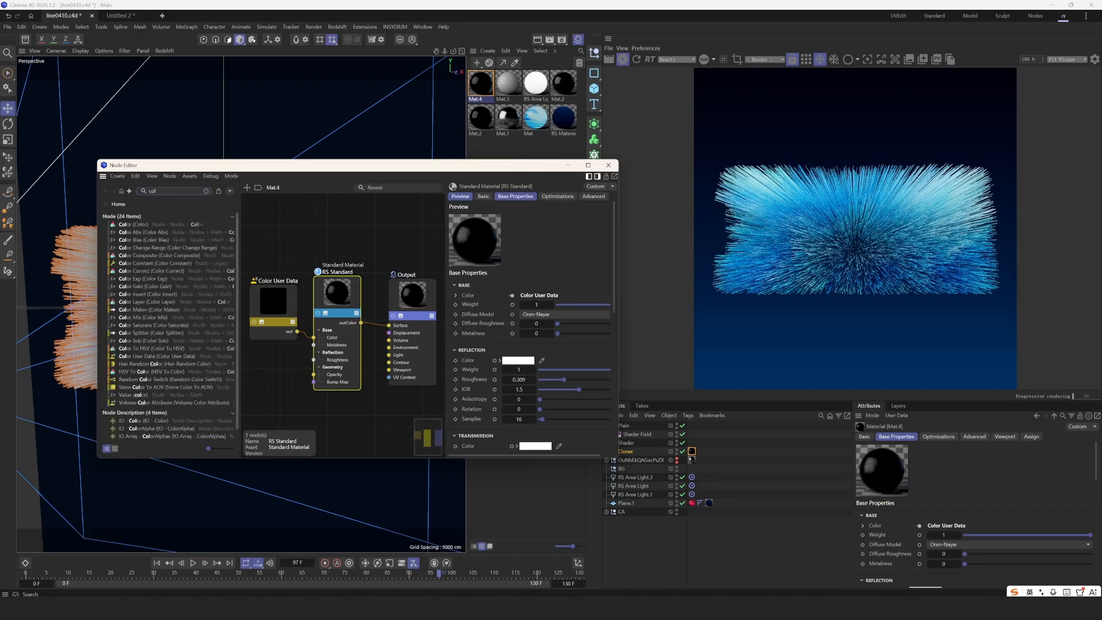
key("BackSpace")
key("BackSpace")
key("BackSpace")
key("BackSpace")
key("BackSpace")
type("use")
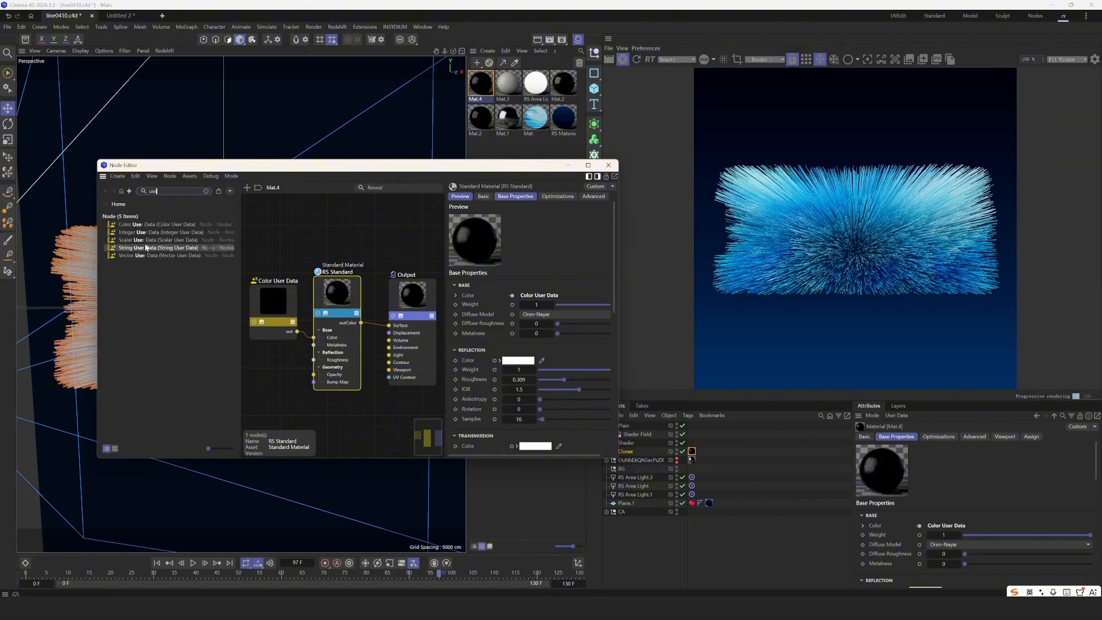
left_click_drag(296, 336, 271, 377)
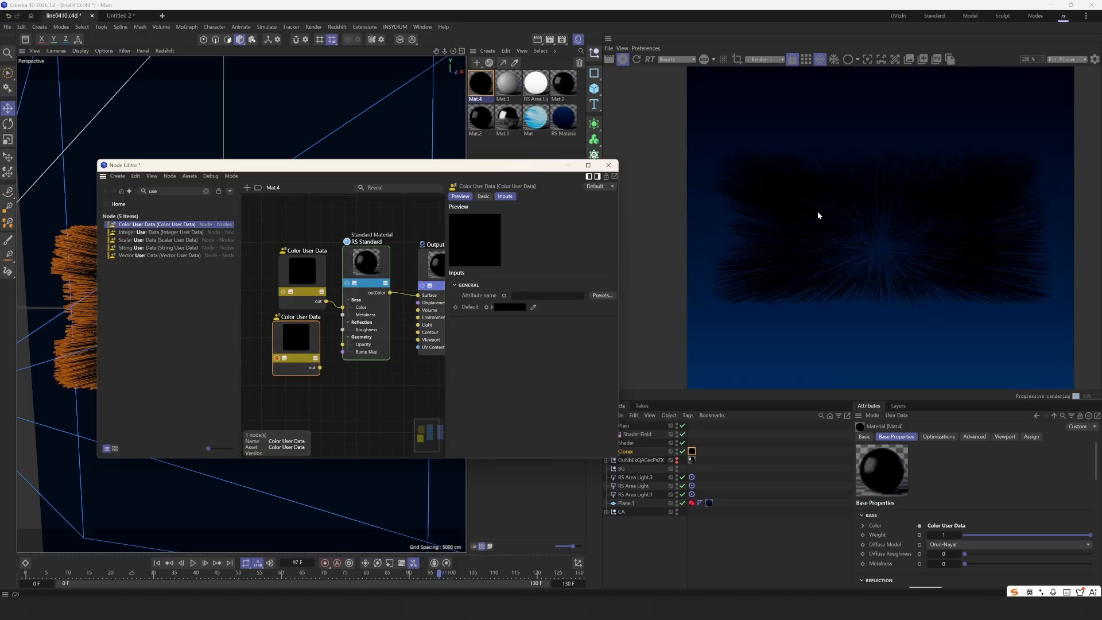
Set the added Color User Data node's attribute name to the Objects preset Display Color
left_click(602, 296)
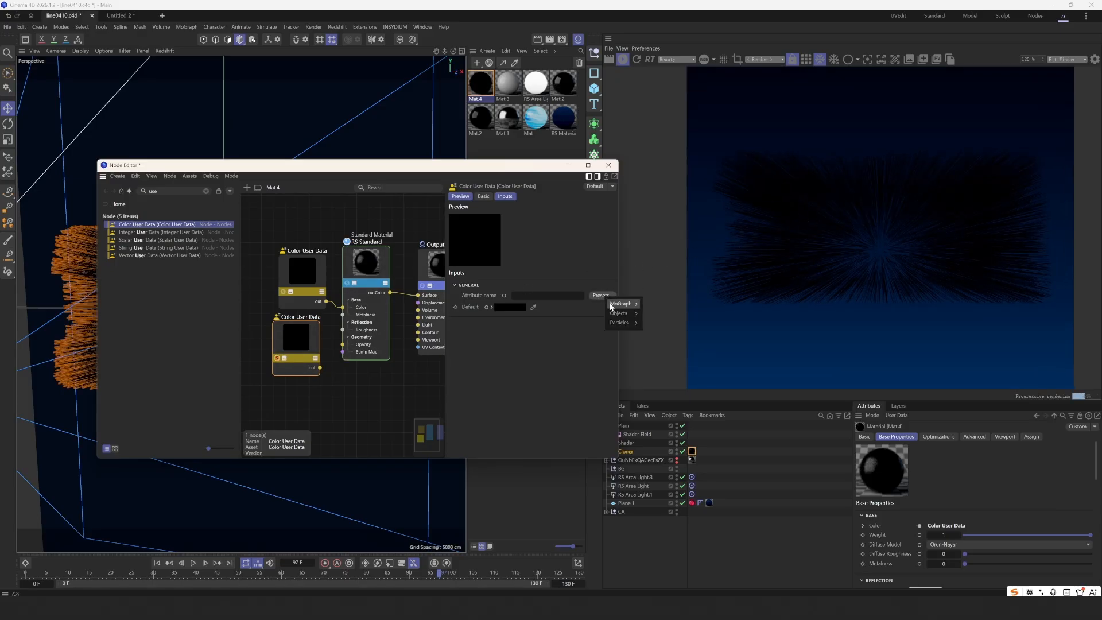
mouse_move(615, 315)
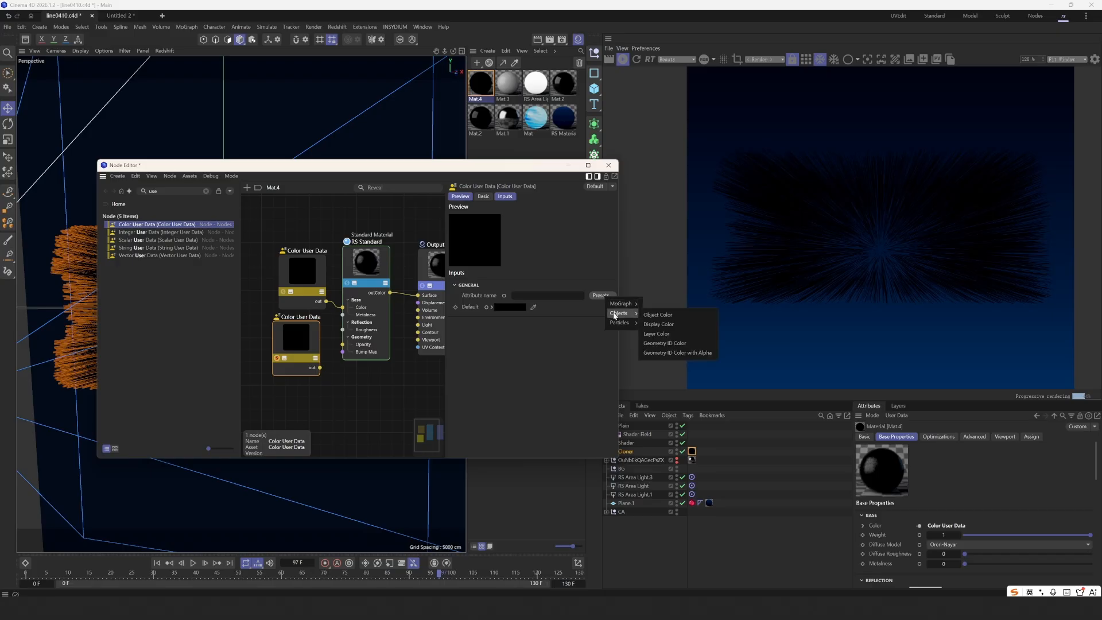
left_click(674, 325)
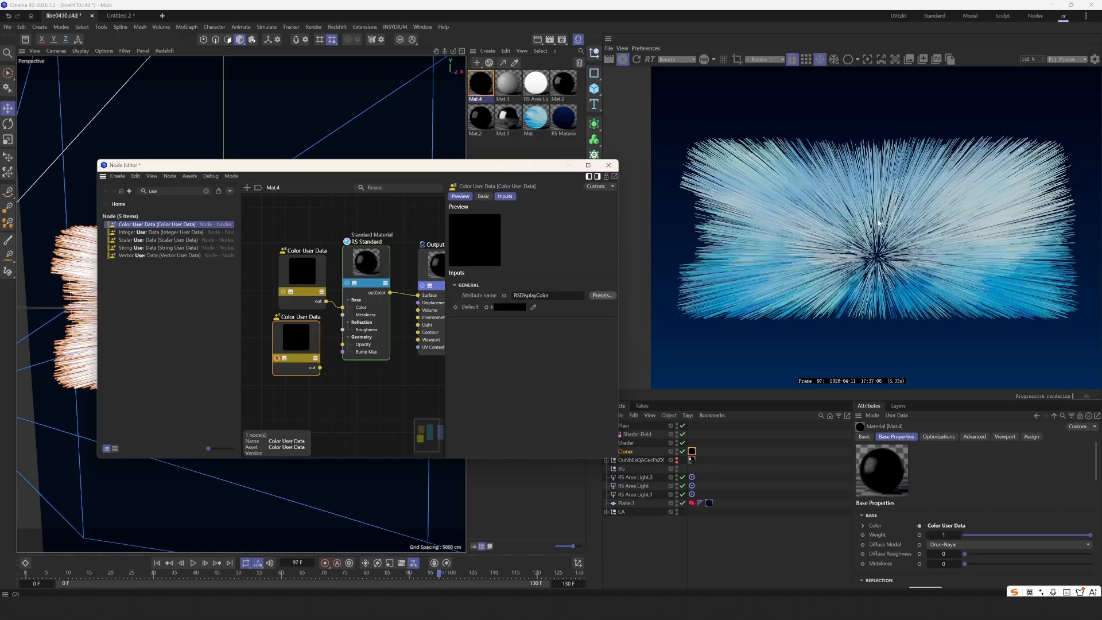
middle_click_drag(791, 240, 759, 237)
Remove the Mat.4 tag from the Cloner to compare the strand colours, and undo the removal
left_click_drag(491, 170, 434, 383)
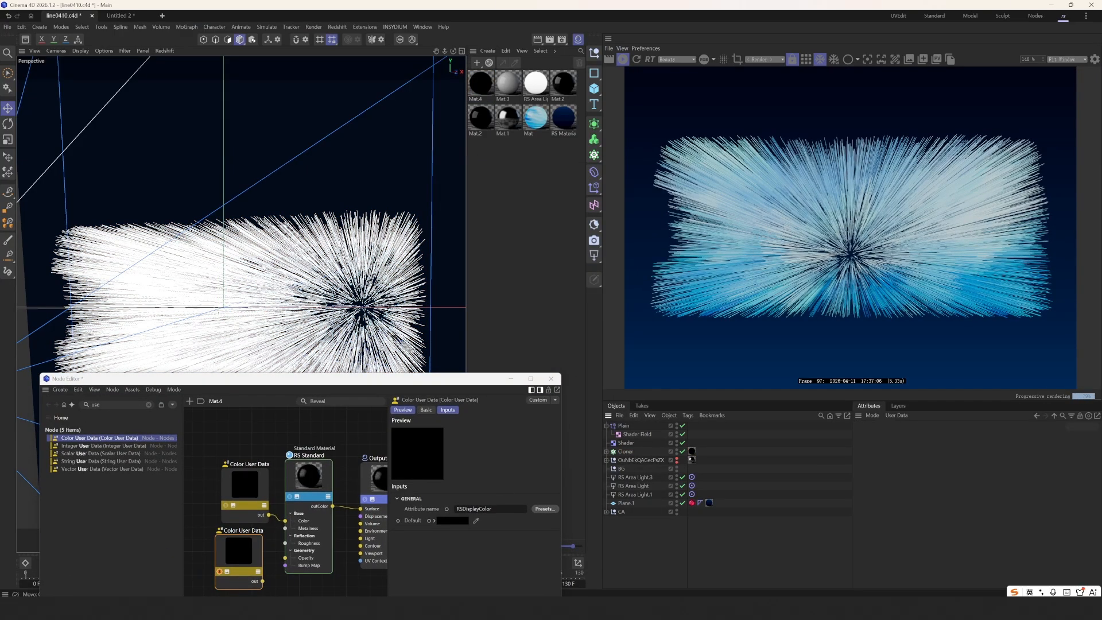
left_click(310, 269)
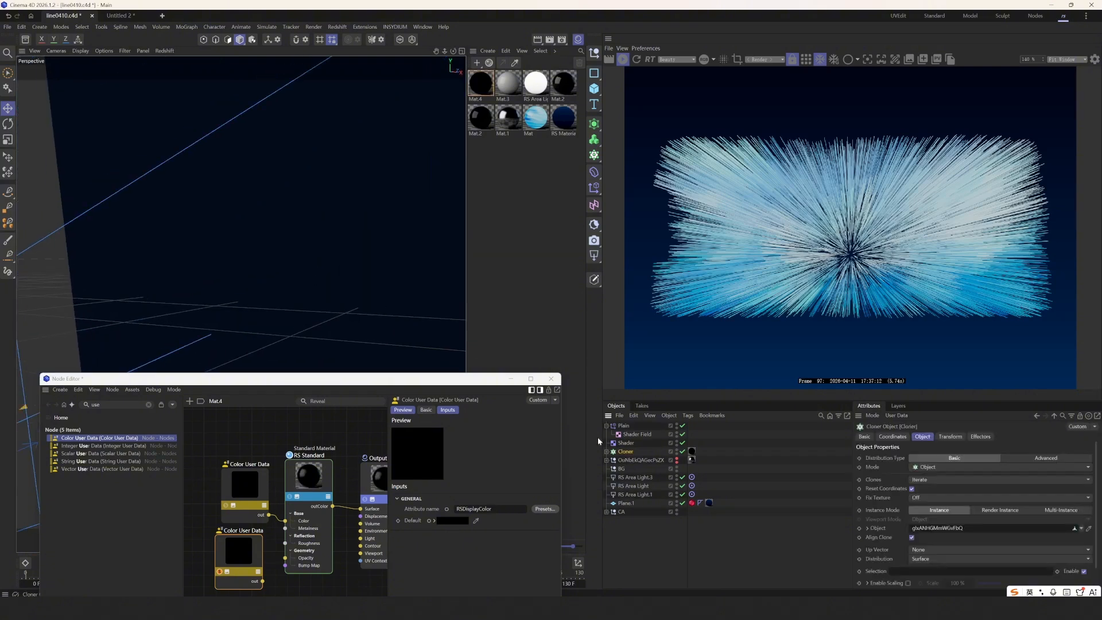
left_click_drag(291, 275, 273, 260, "alt")
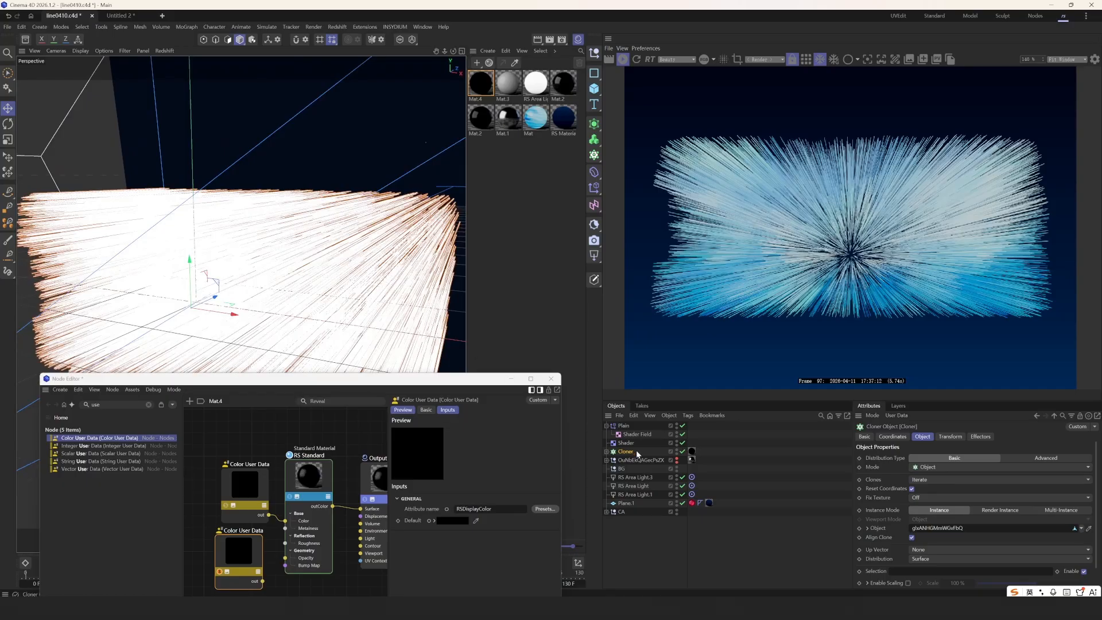
left_click(692, 452)
key("Delete")
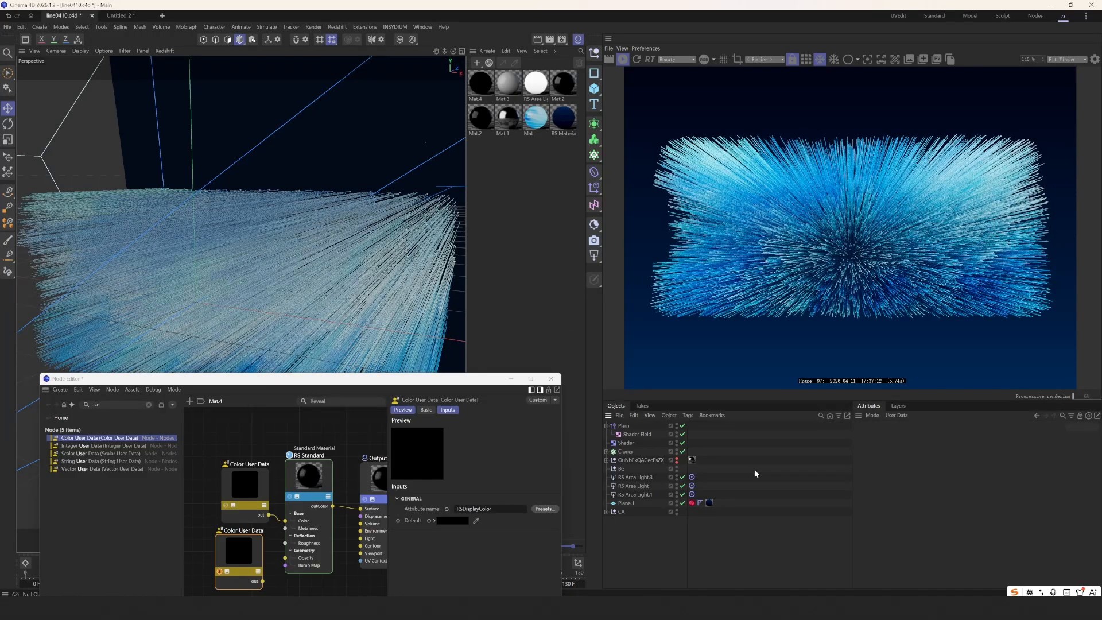
key("ctrl+z")
Delete the unconnected second Color User Data node from the Mat.4 graph
left_click_drag(276, 378, 297, 260)
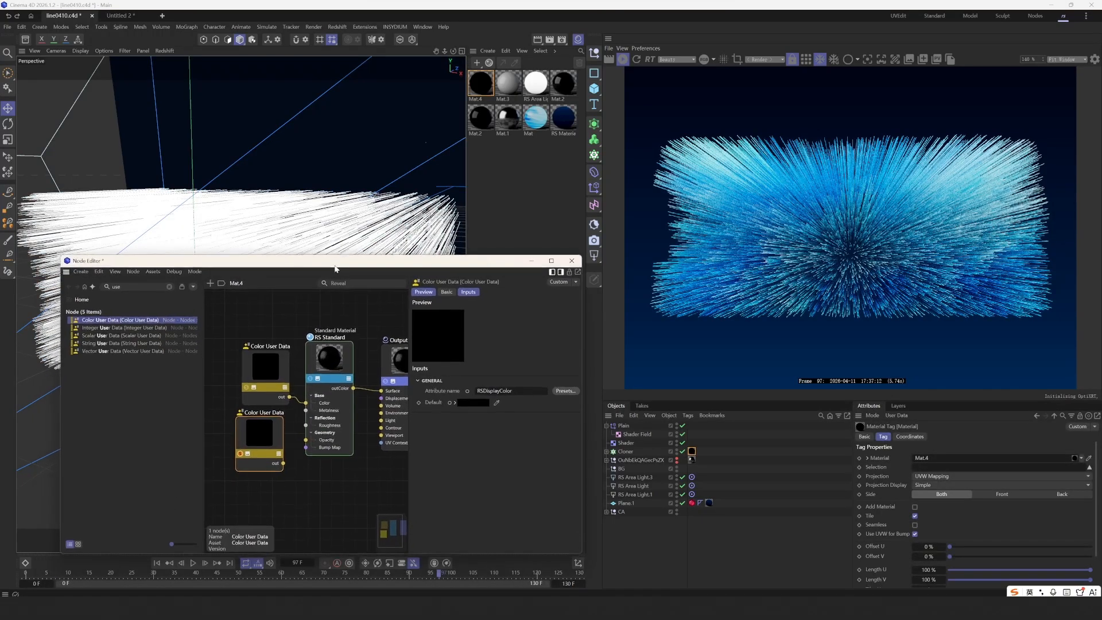
left_click(297, 422)
left_click_drag(276, 434, 275, 455)
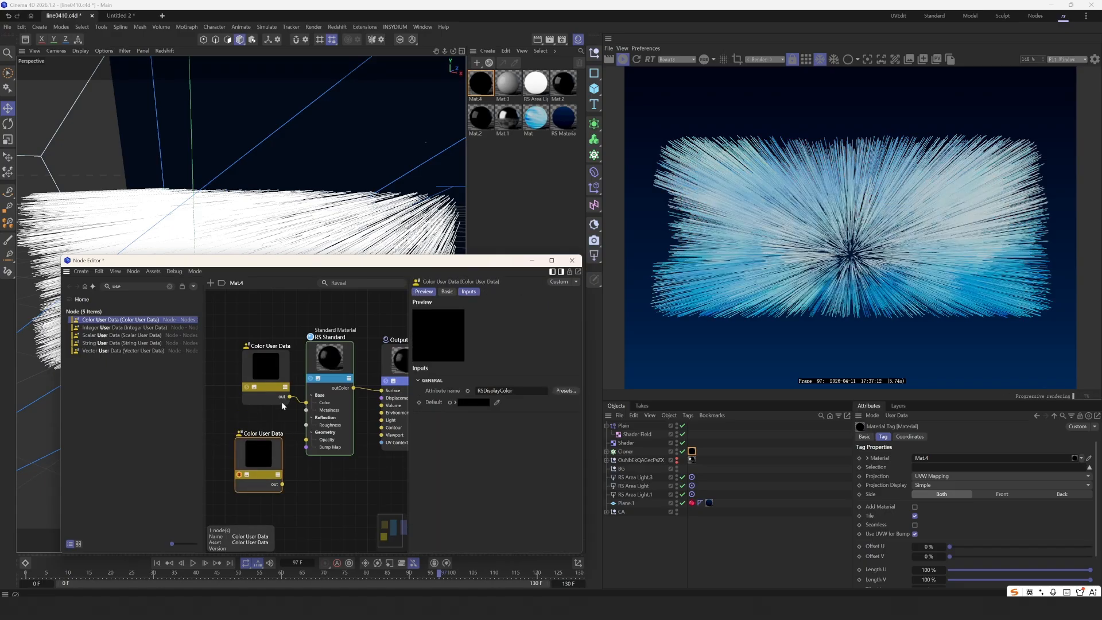
left_click_drag(281, 375, 268, 349)
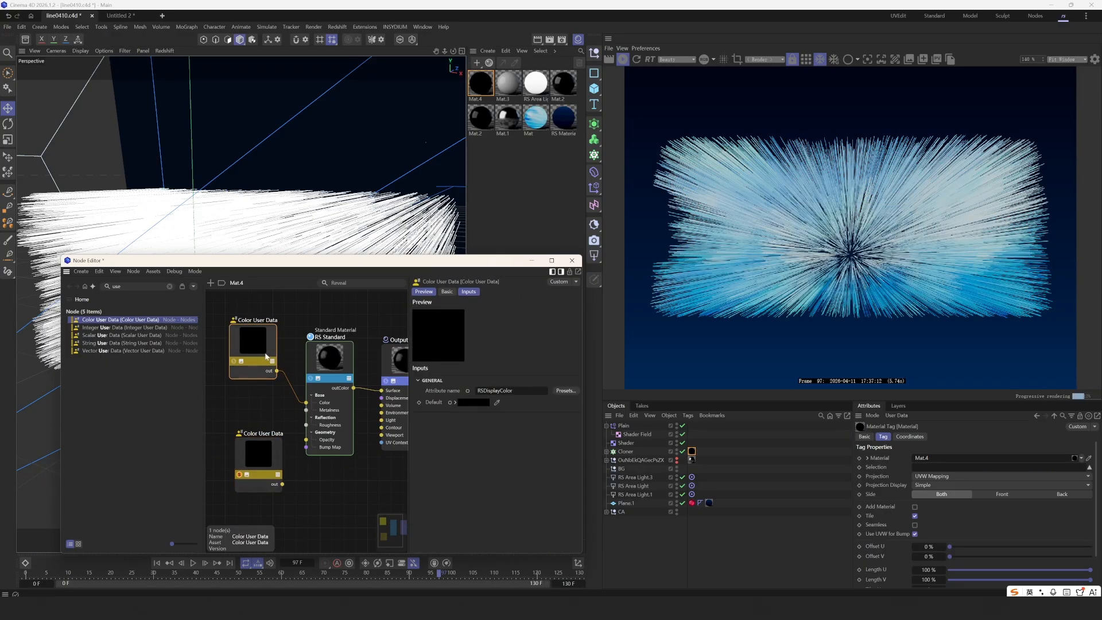
left_click_drag(265, 462, 250, 472)
key("Delete")
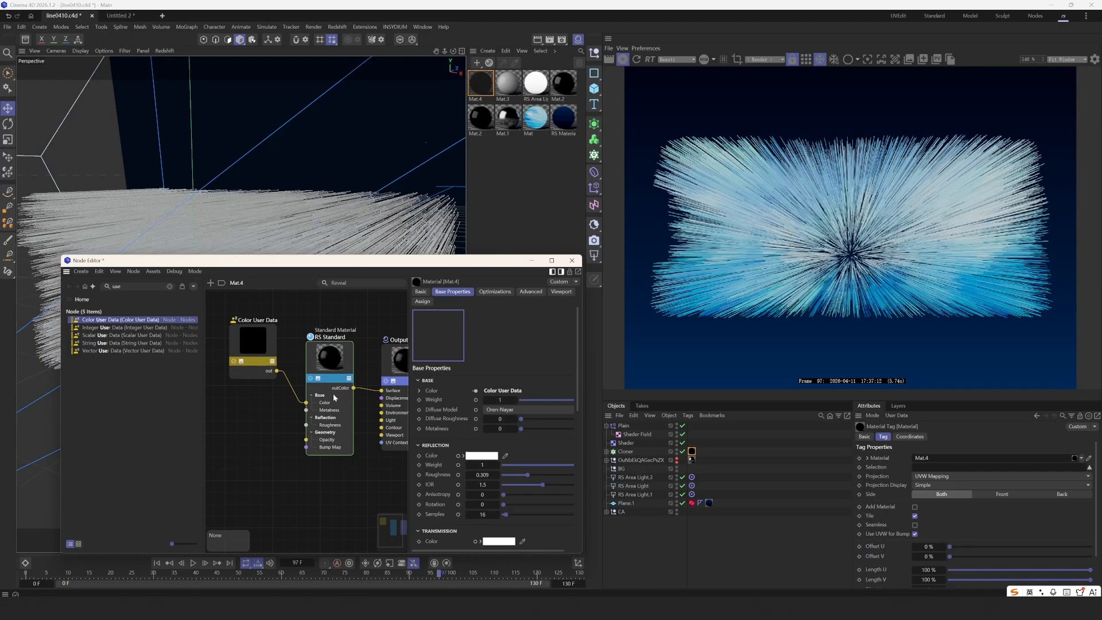
Set the transmission weight of Mat.4's RS Standard node to 1
left_click_drag(339, 359, 318, 340)
scroll(324, 400, "up", 1)
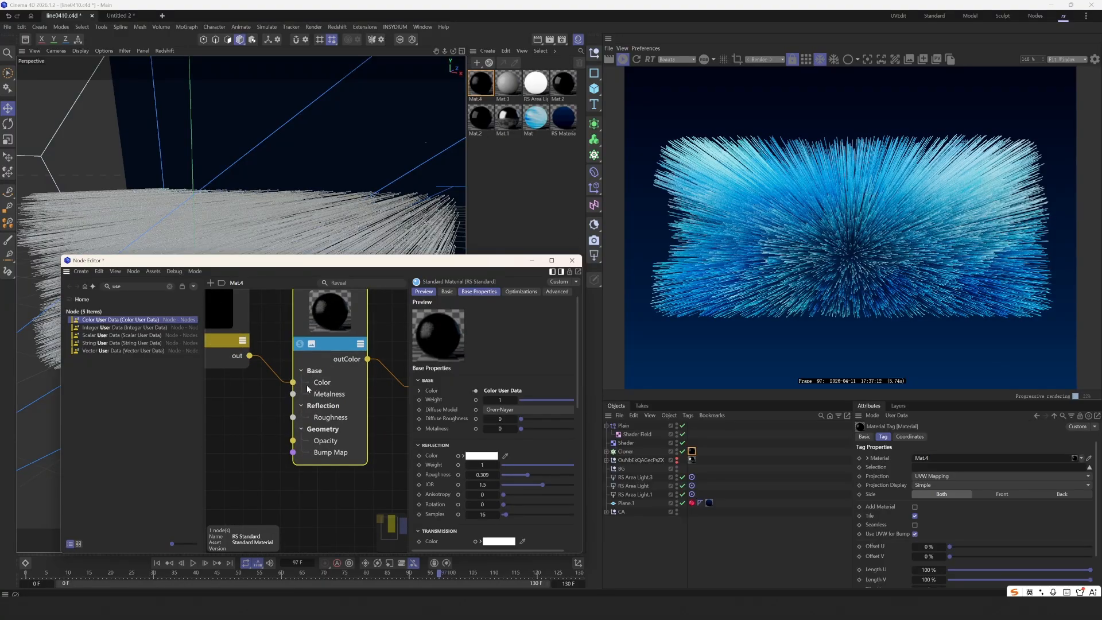
scroll(321, 388, "down", 1)
scroll(442, 416, "down", 2)
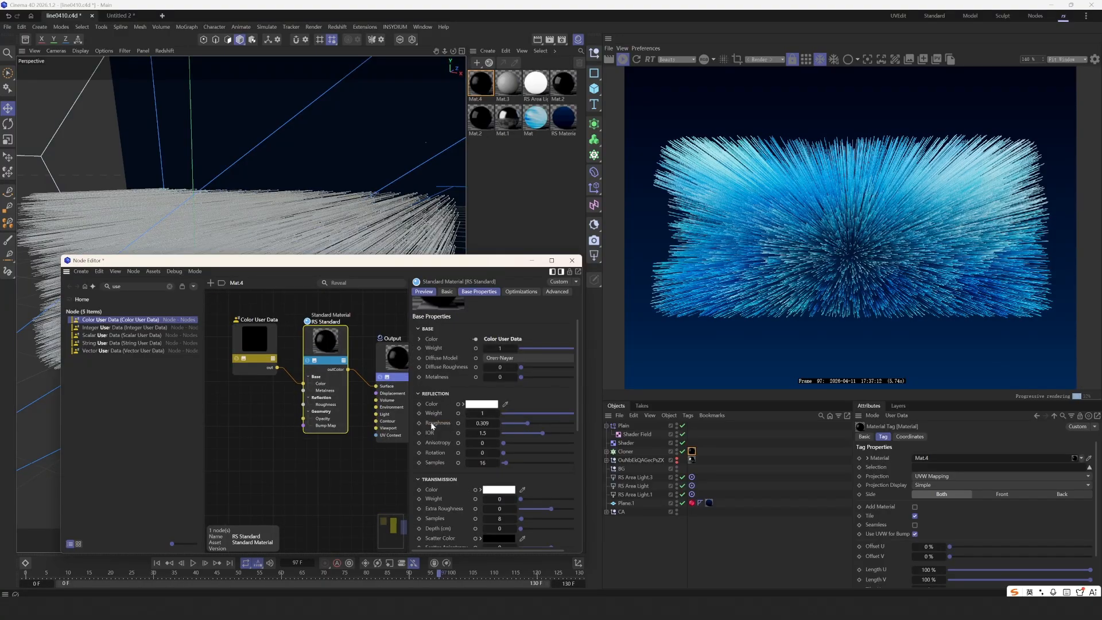
scroll(432, 447, "down", 4)
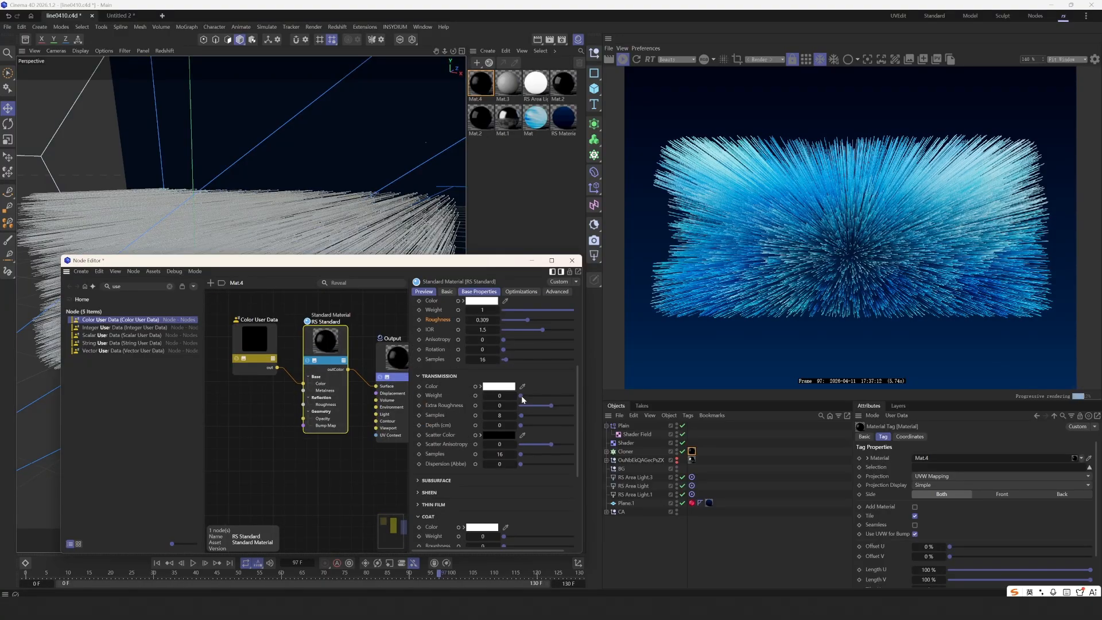
left_click_drag(521, 395, 630, 389)
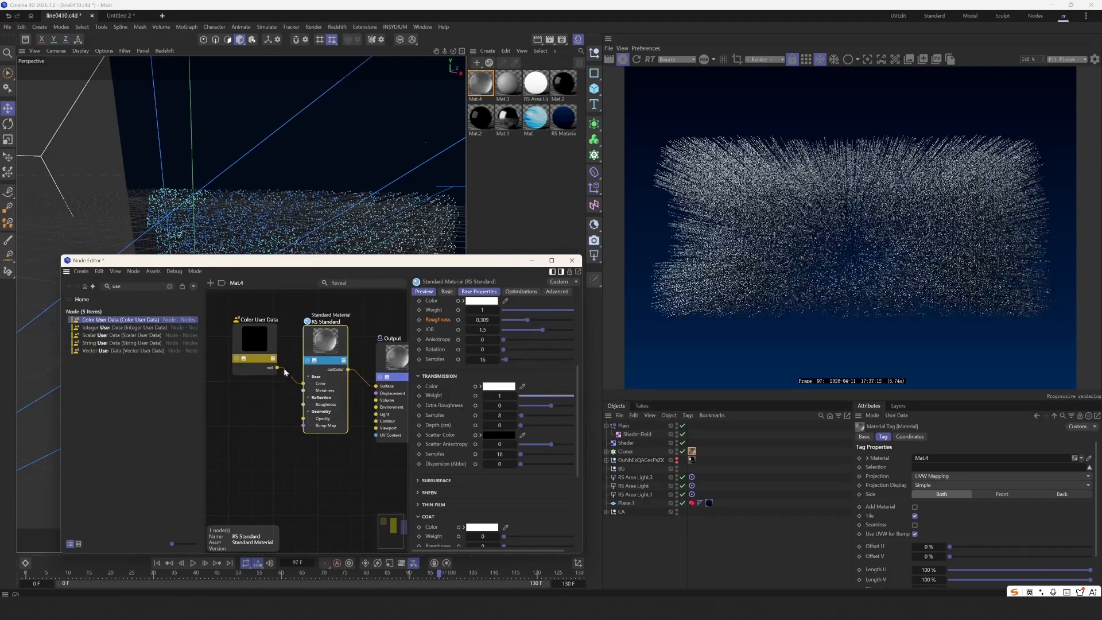
Connect the Color User Data output to the RS Standard node's transmission color
left_click_drag(313, 352, 314, 354)
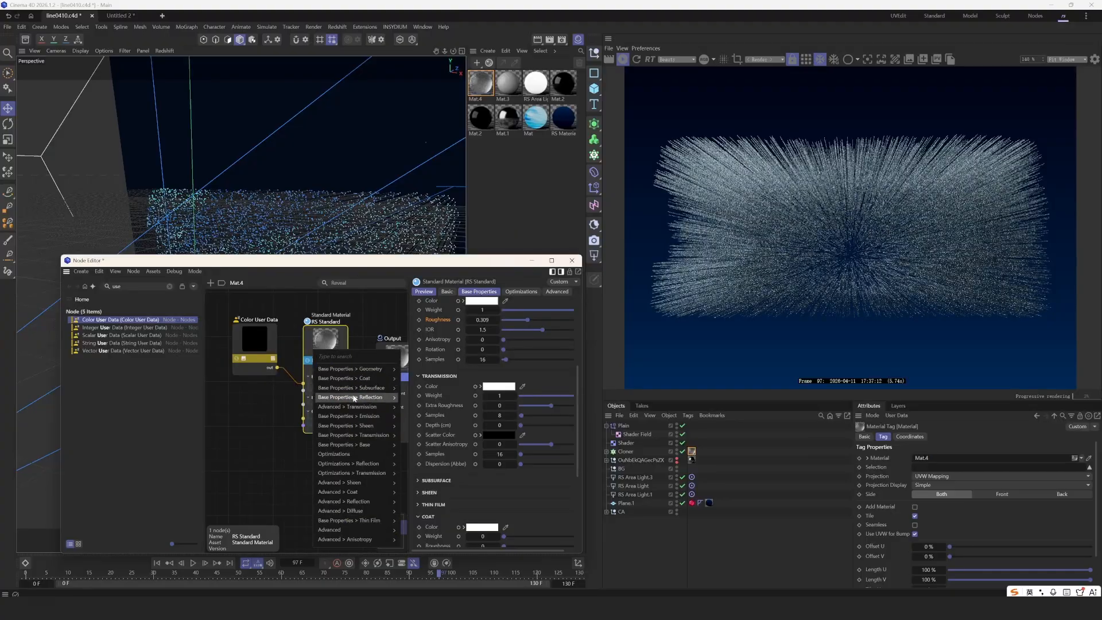
mouse_move(382, 435)
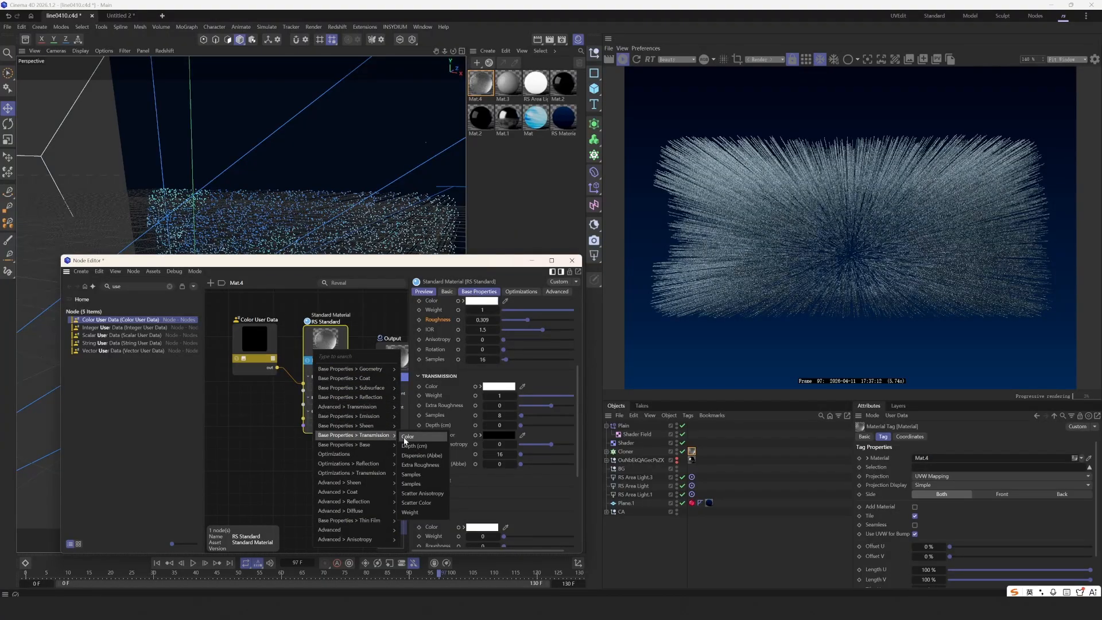
left_click(422, 436)
Turn on region rendering over part of the upper strands and inspect them up close in the render
scroll(726, 174, "up", 3)
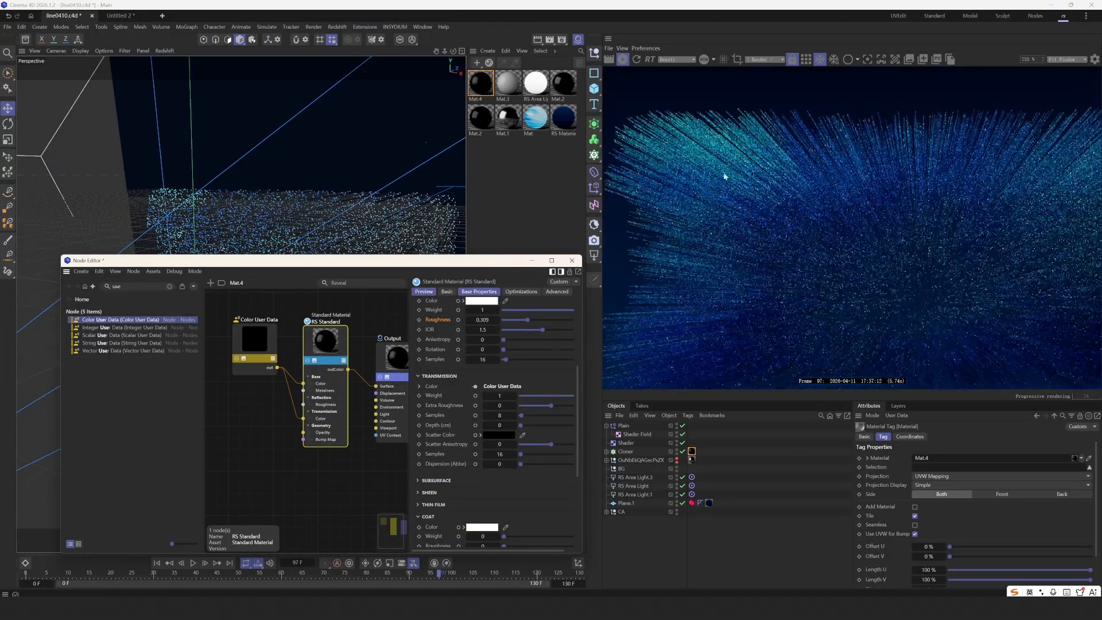
left_click(738, 60)
scroll(795, 125, "up", 4)
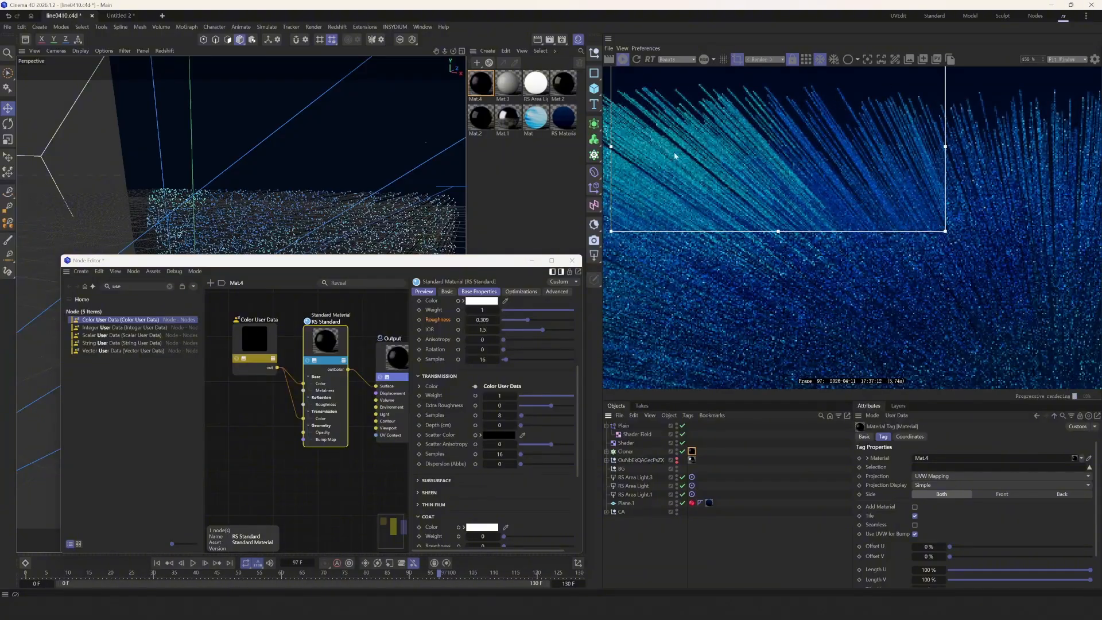
scroll(675, 156, "down", 5)
Disconnect Color User Data from the transmission color and set the transmission weight to 0
left_click(296, 415)
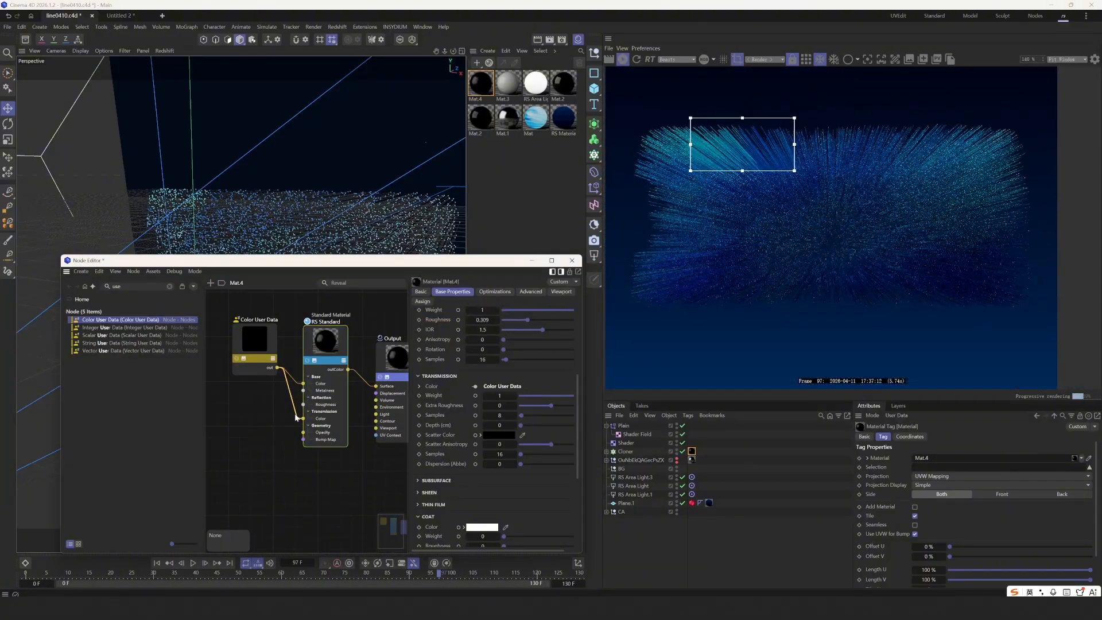
key("Delete")
left_click(322, 405)
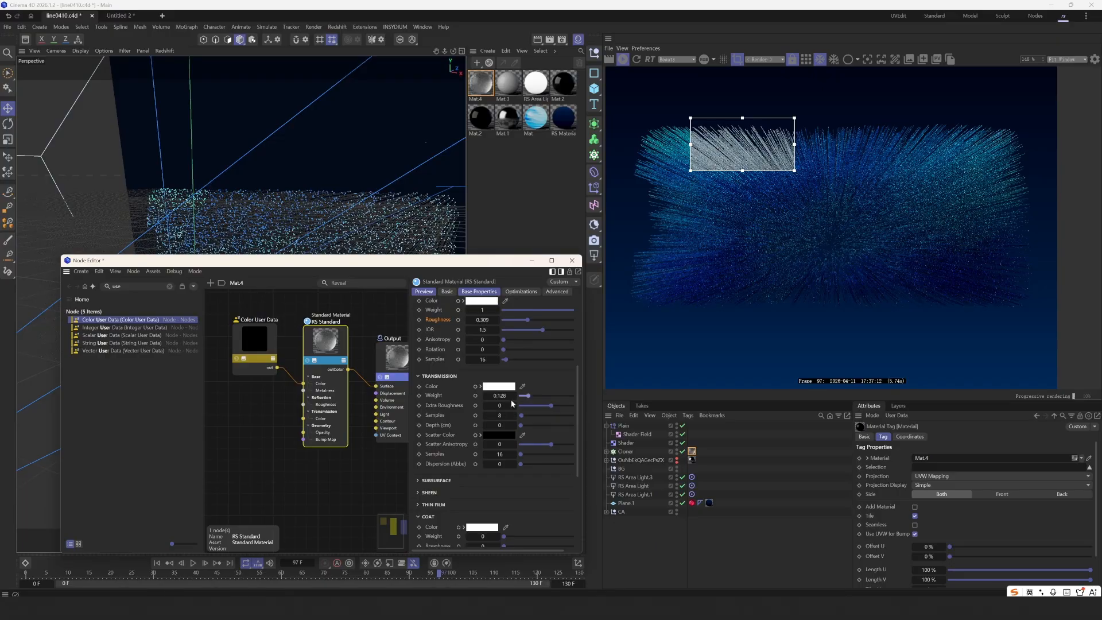
left_click_drag(511, 400, 441, 395)
scroll(441, 395, "up", 3)
Close the Mat.4 node graph and enlarge the render region to cover the whole strand block
left_click_drag(243, 341, 264, 337)
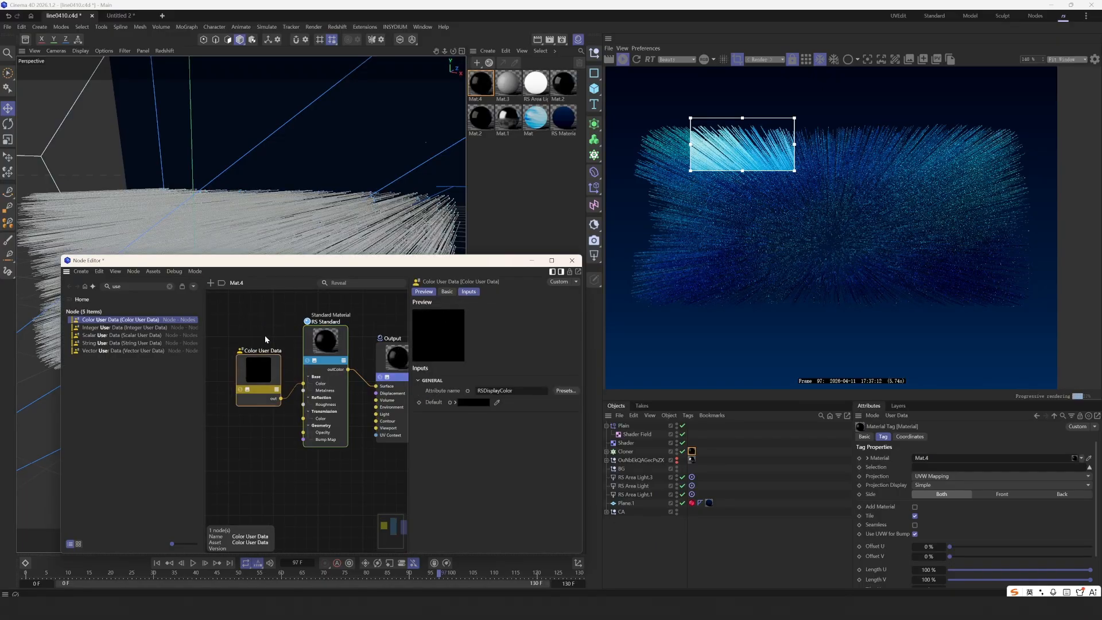
left_click(265, 337)
left_click(573, 261)
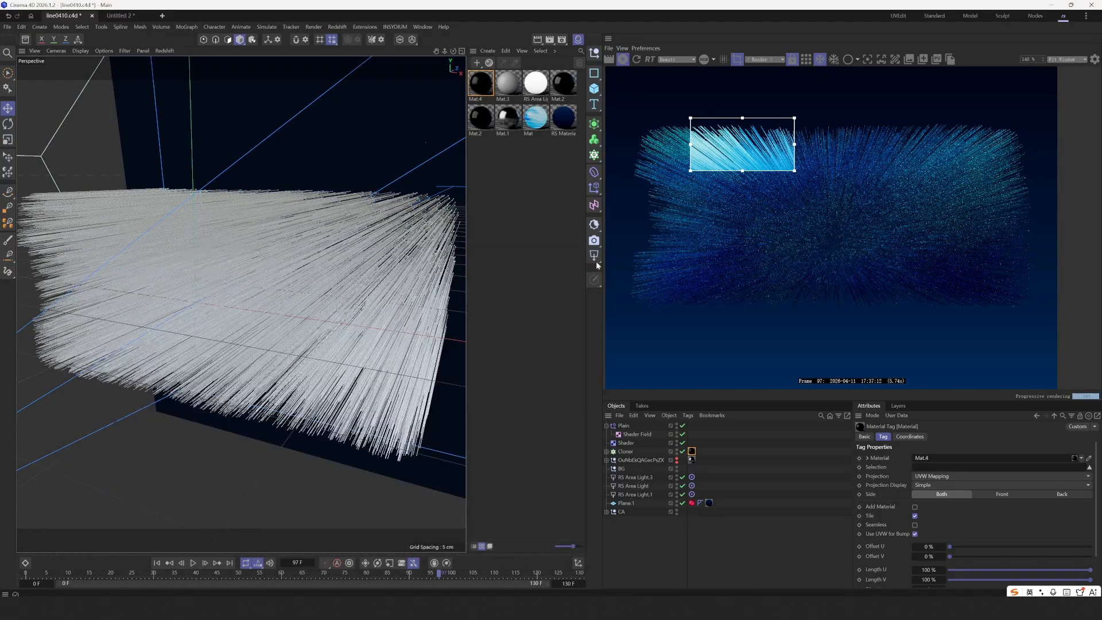
scroll(760, 244, "down", 2)
left_click_drag(627, 126, 1051, 361)
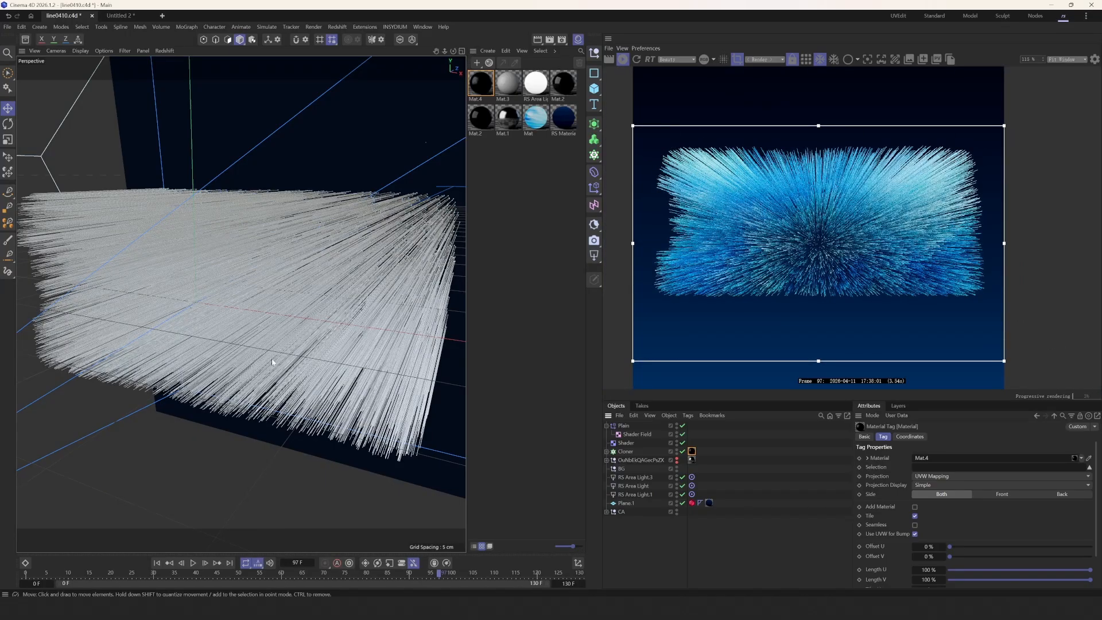
Examine the whole strand block from another angle and check the object settings of the hidden null below the Cloner
left_click_drag(330, 332, 351, 319, "alt")
scroll(327, 321, "down", 3)
left_click(739, 465)
left_click(630, 461)
left_click_drag(287, 351, 330, 340, "alt")
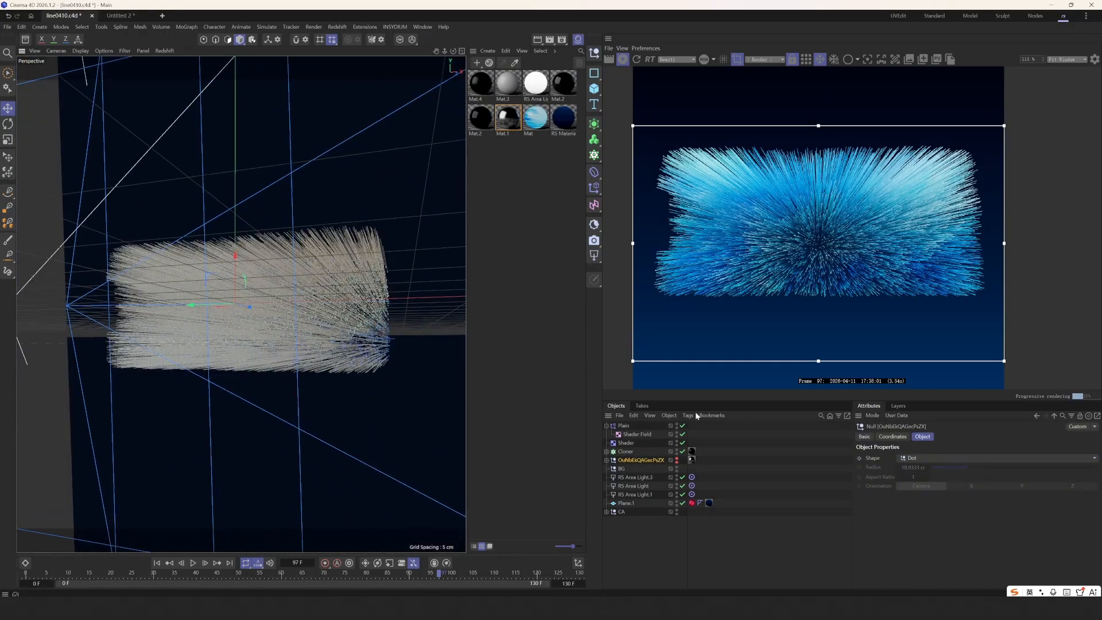
left_click(795, 482)
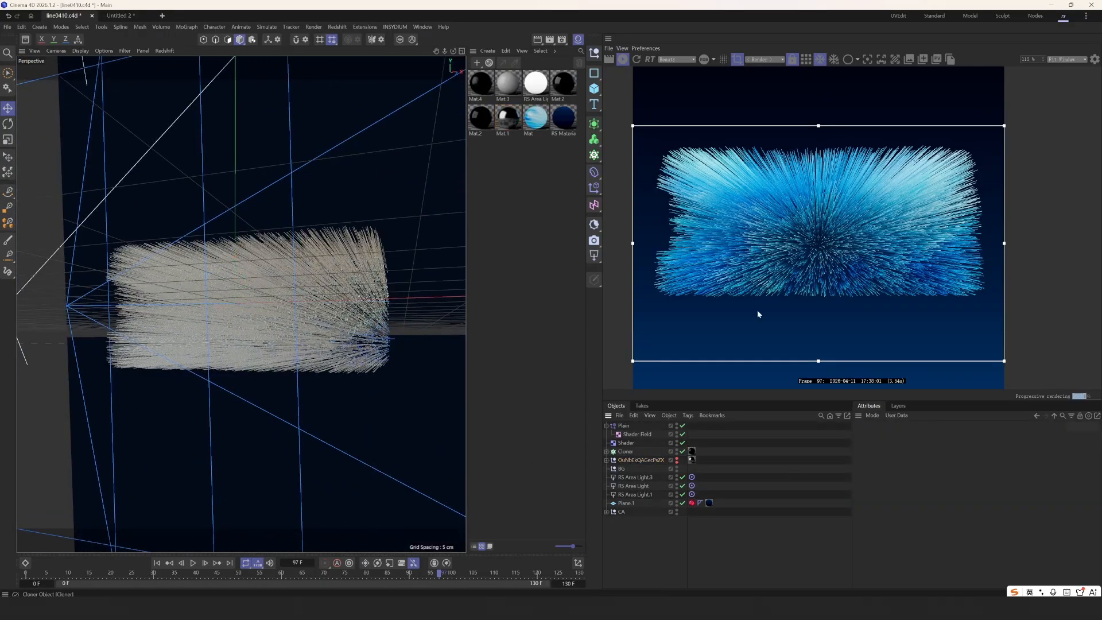